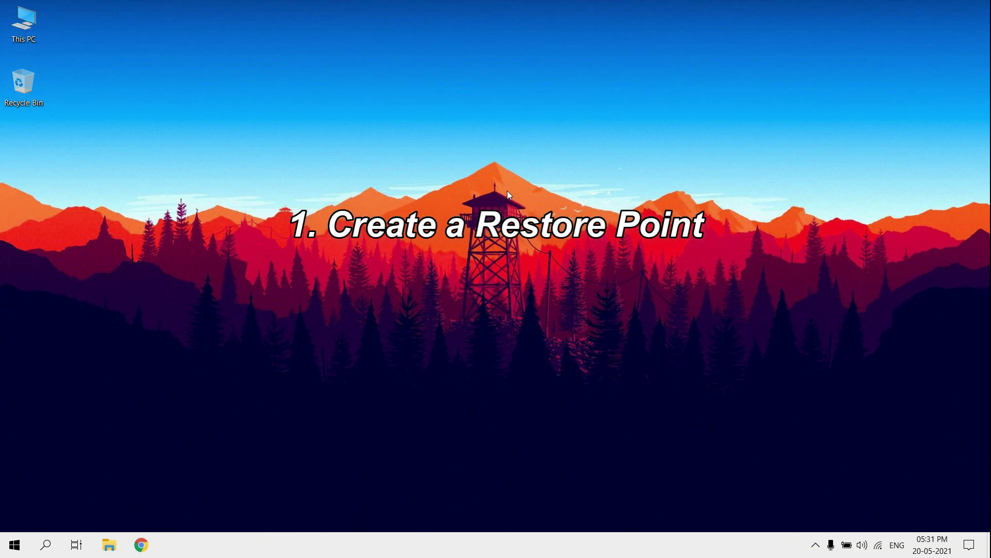
Search for 'restore point' and open the System Properties restore point settings
click(45, 551)
text(res)
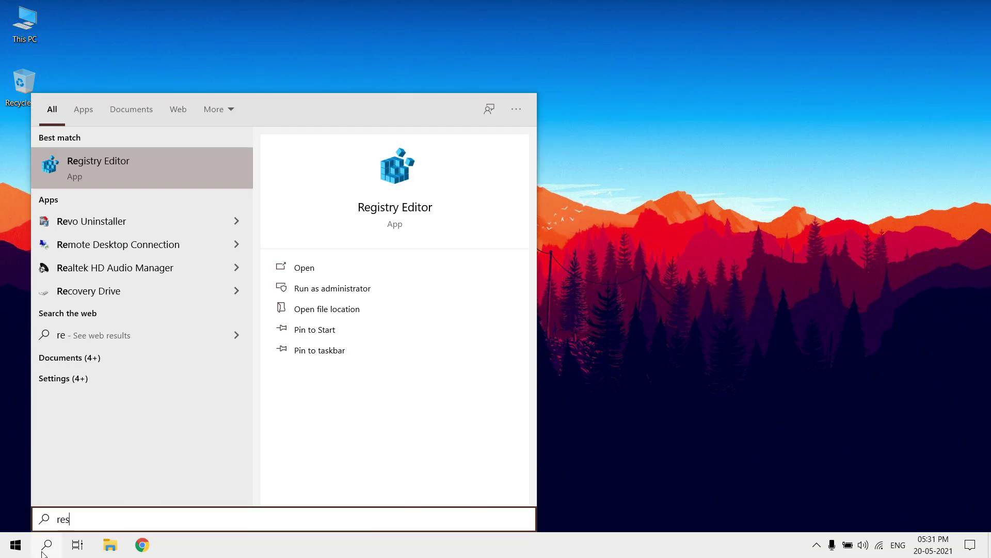
text(tore point)
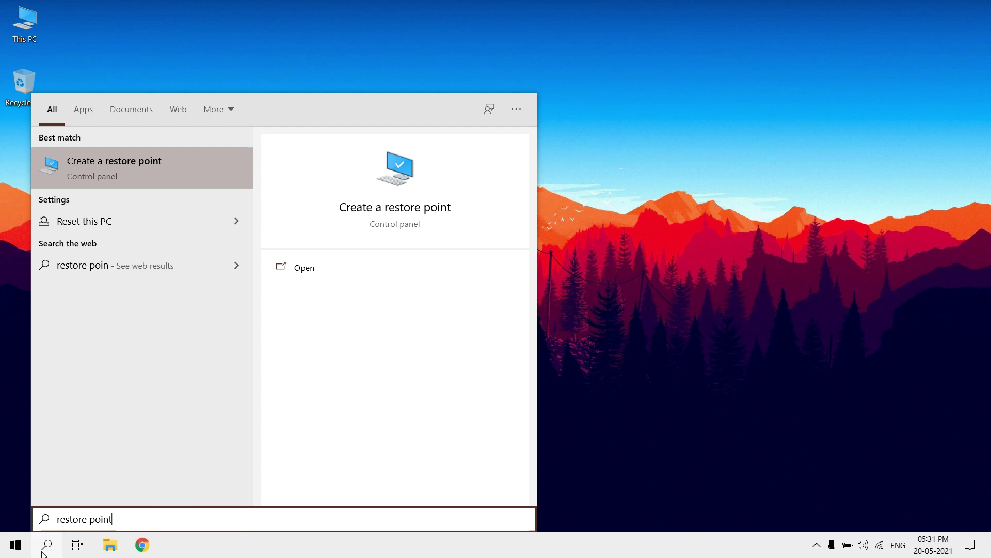
click(149, 161)
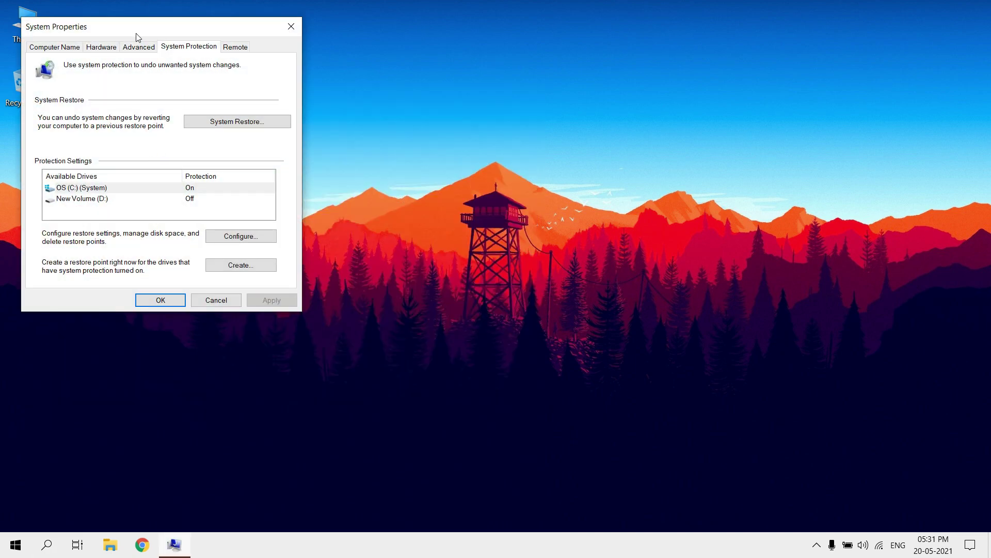
drag(135, 33, 415, 80)
Create a restore point named 'backup 01' for drive C: and close System Properties
click(394, 235)
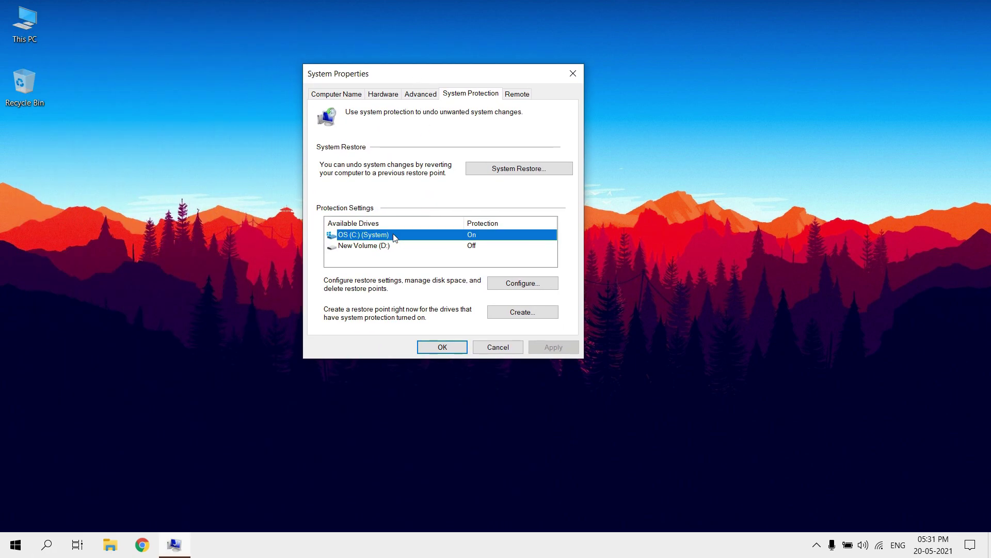
click(522, 311)
text(backu)
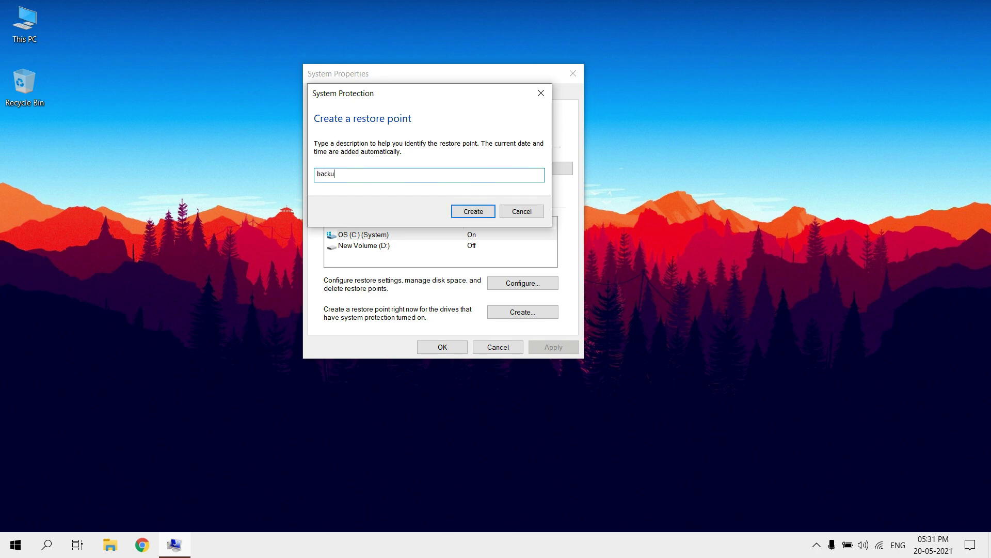
text(p)
text( 01)
click(470, 212)
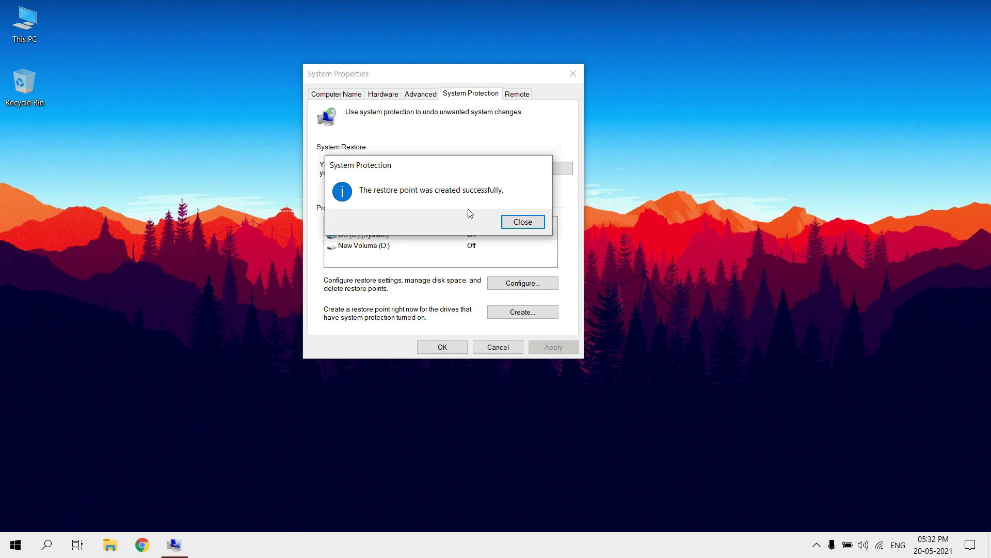
click(496, 222)
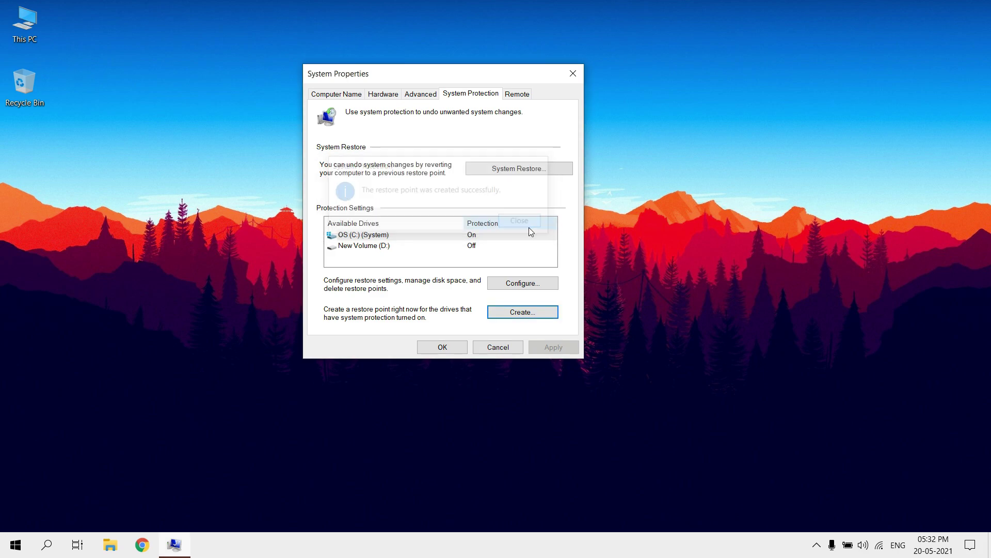
click(462, 346)
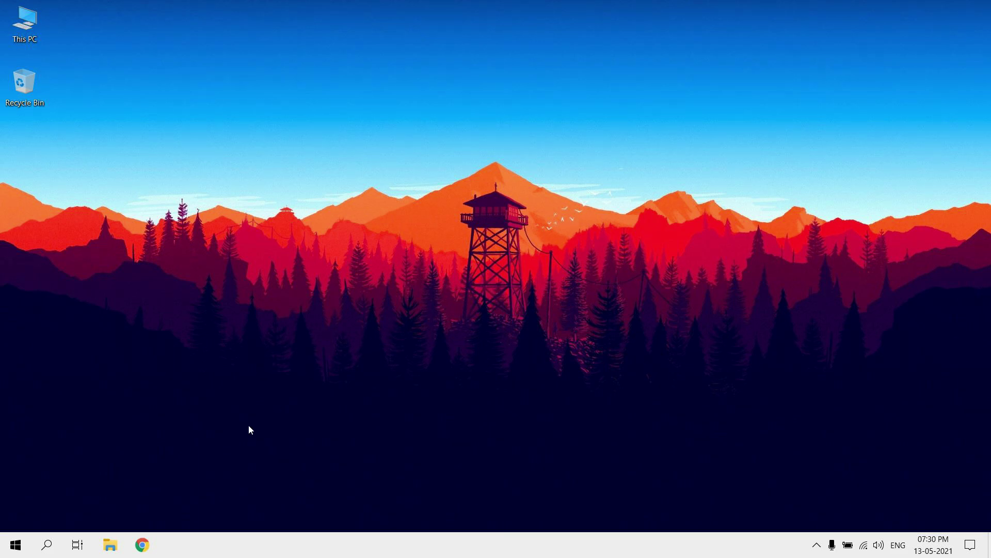
Run 'Disable-MMAgent -mc' in an administrator PowerShell to turn off memory compression, then close it
click(51, 552)
text(p)
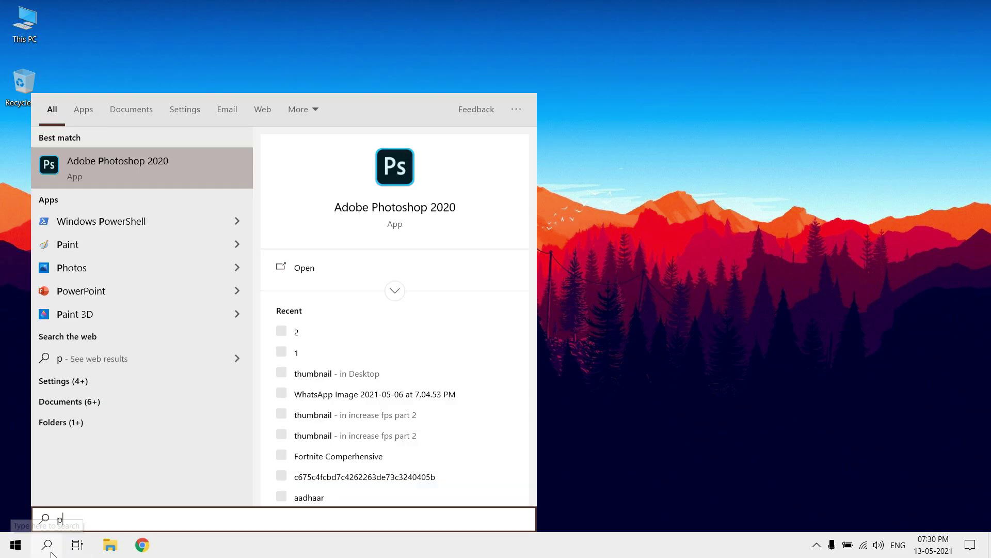
text(owerh)
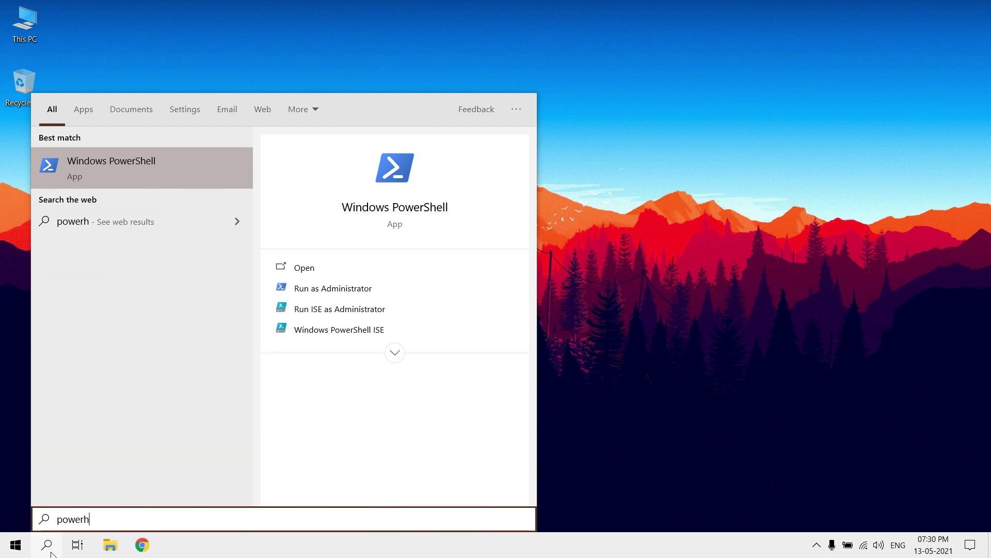
key(BackSpace)
text(shell)
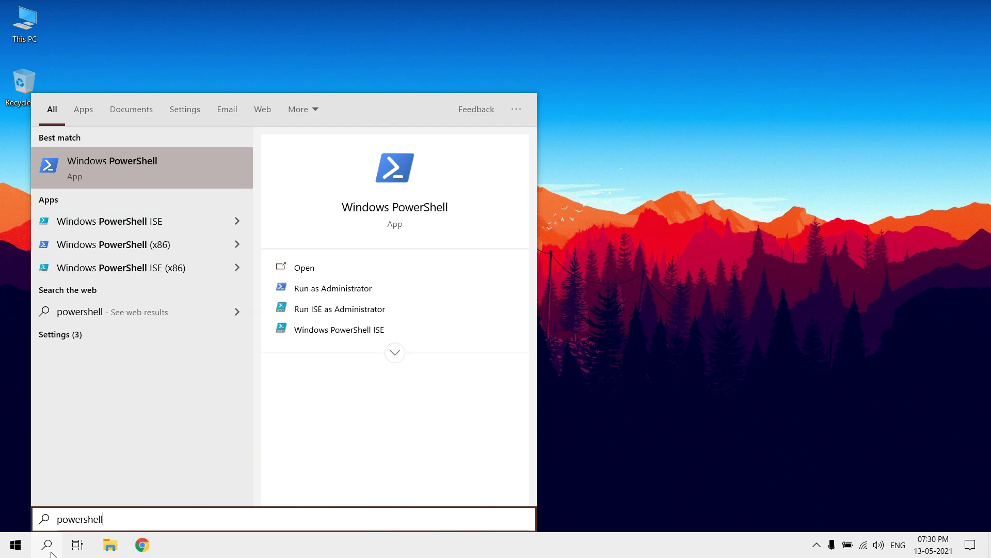
click(315, 291)
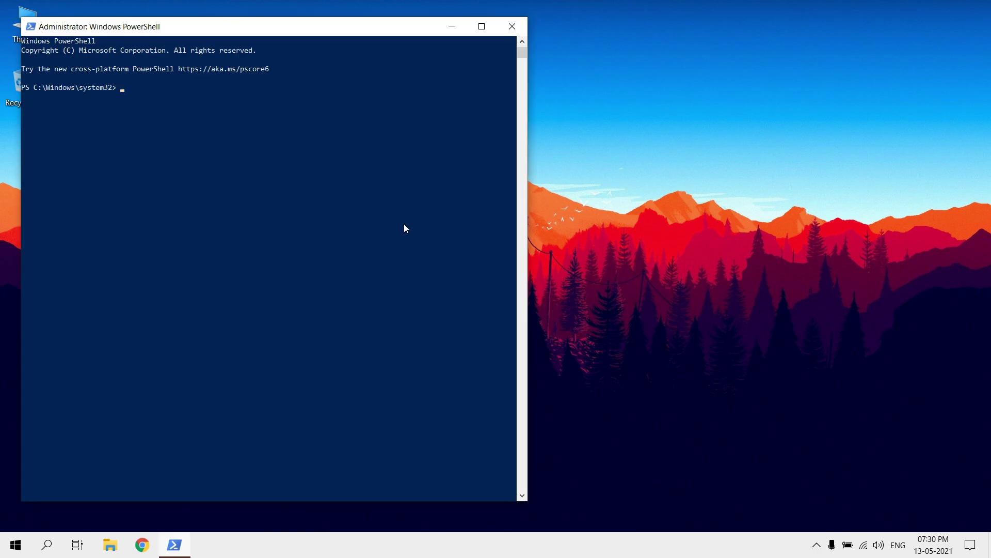
drag(303, 35, 493, 31)
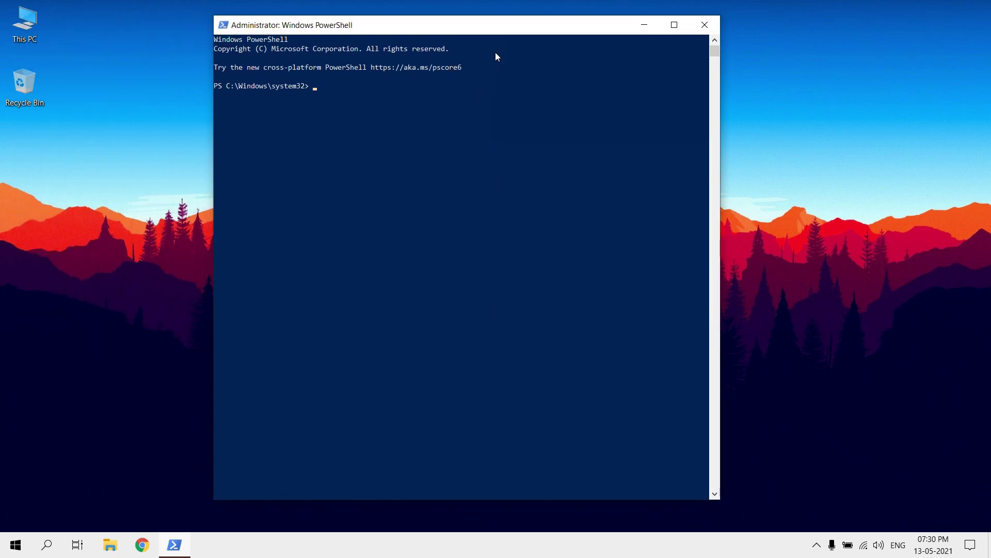
text(Disab)
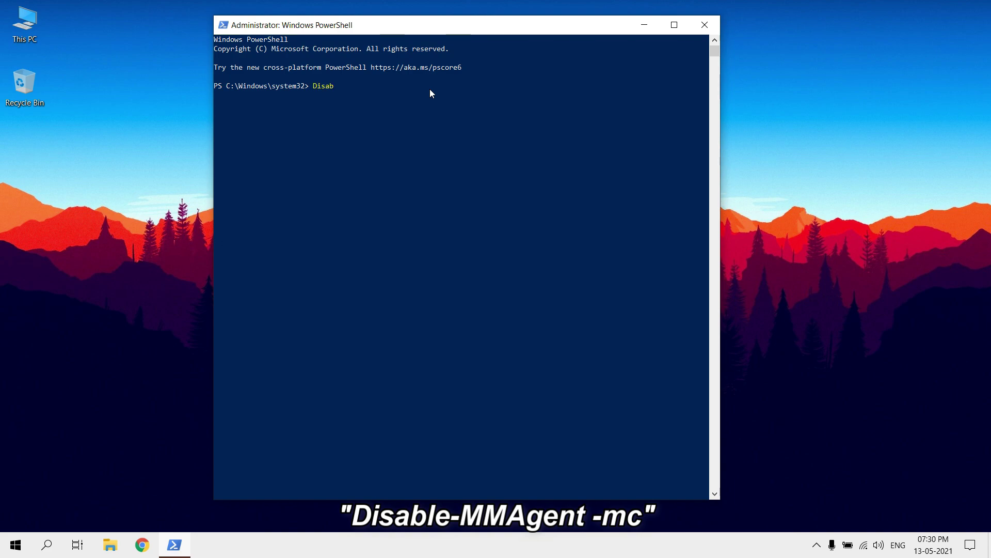
text(le-MMAgent -mc)
key(Return)
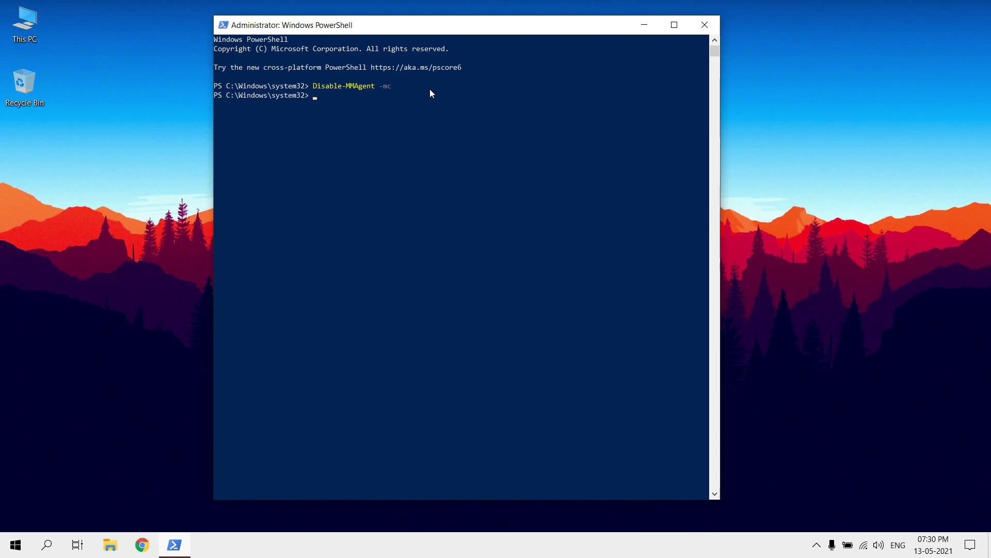
click(699, 26)
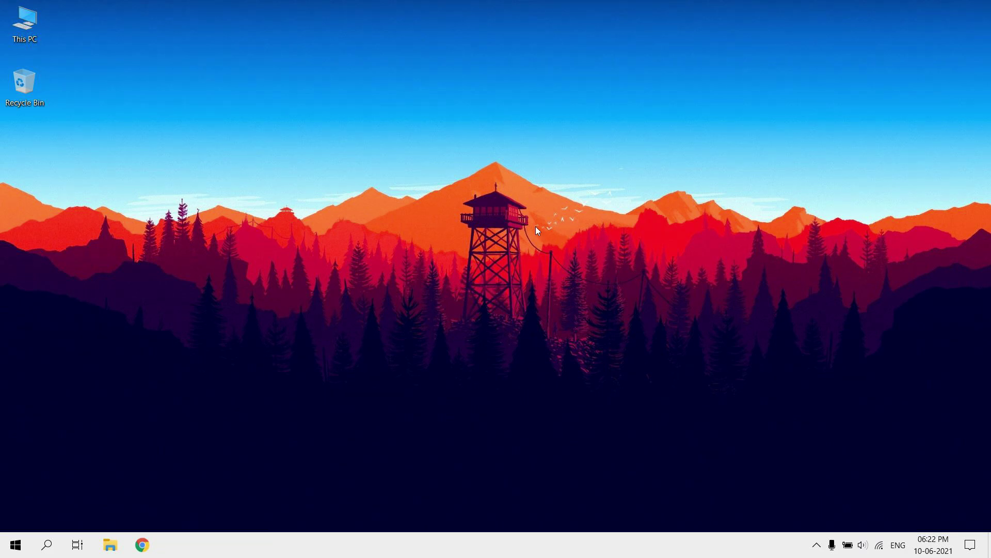
Search for 'valorant' and launch VALORANT from the best match
click(48, 545)
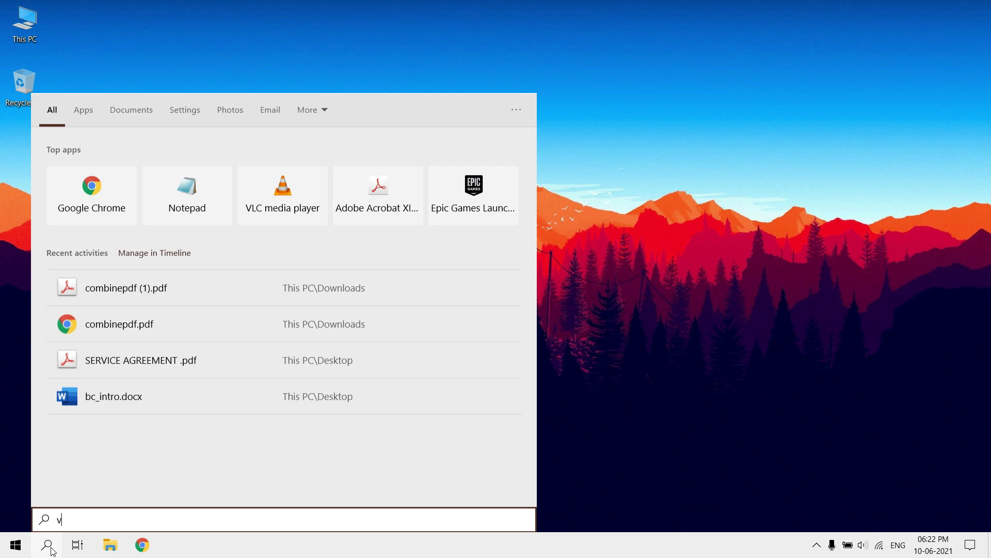
text(valorant)
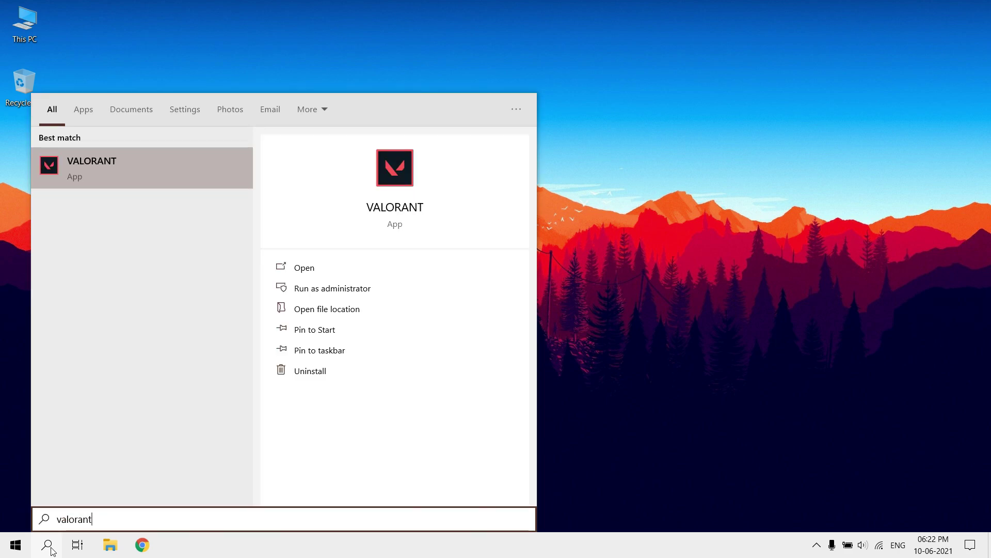
click(131, 171)
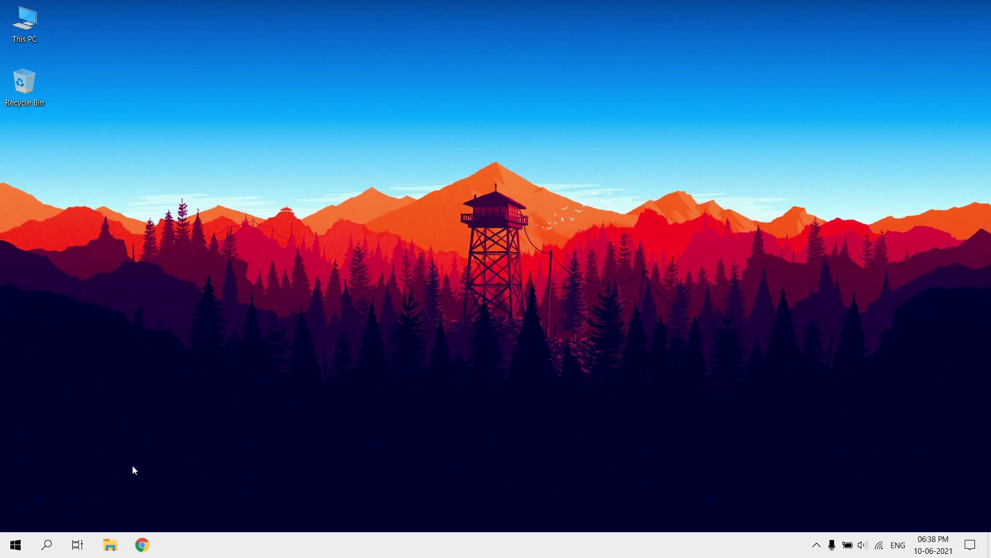
Run 'Enable-MMAgent -mc' in an administrator PowerShell to turn memory compression back on, then close it
click(52, 543)
text(p)
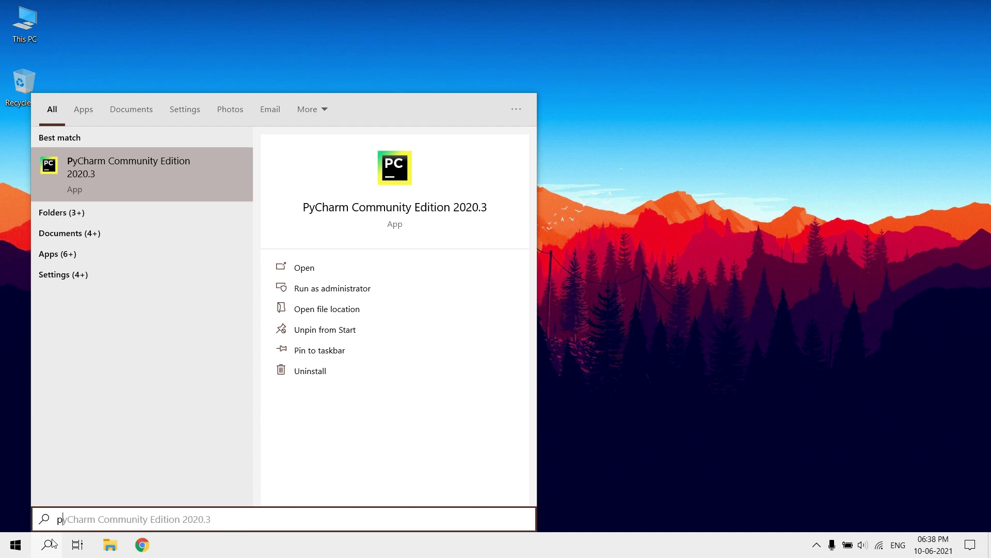
text(owershel)
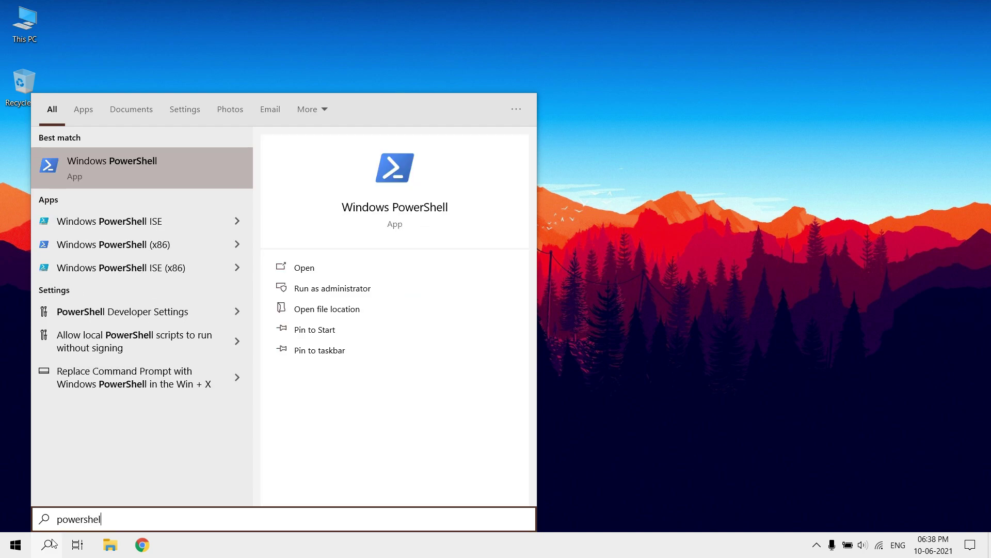
text(l)
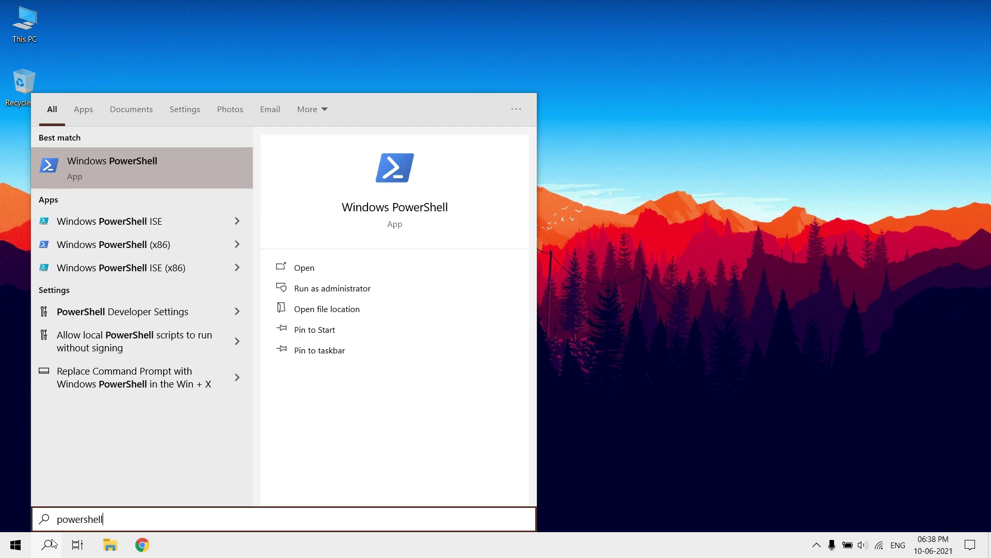
click(317, 288)
click(407, 351)
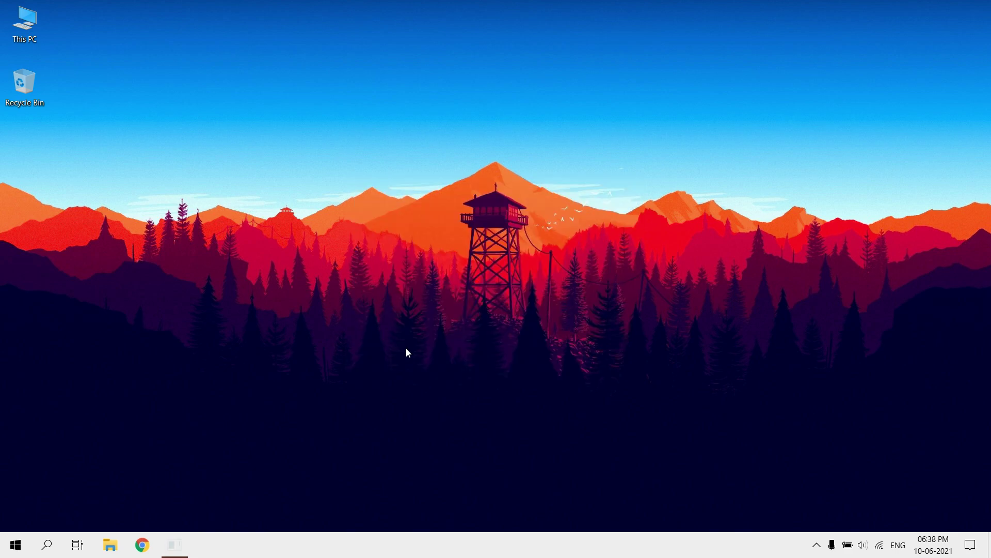
drag(288, 111, 397, 30)
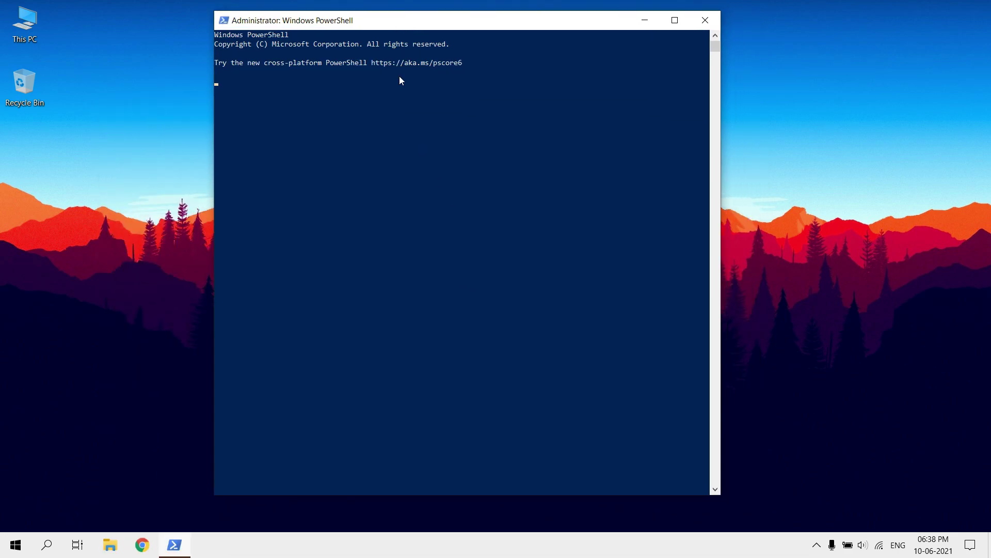
text(Enable)
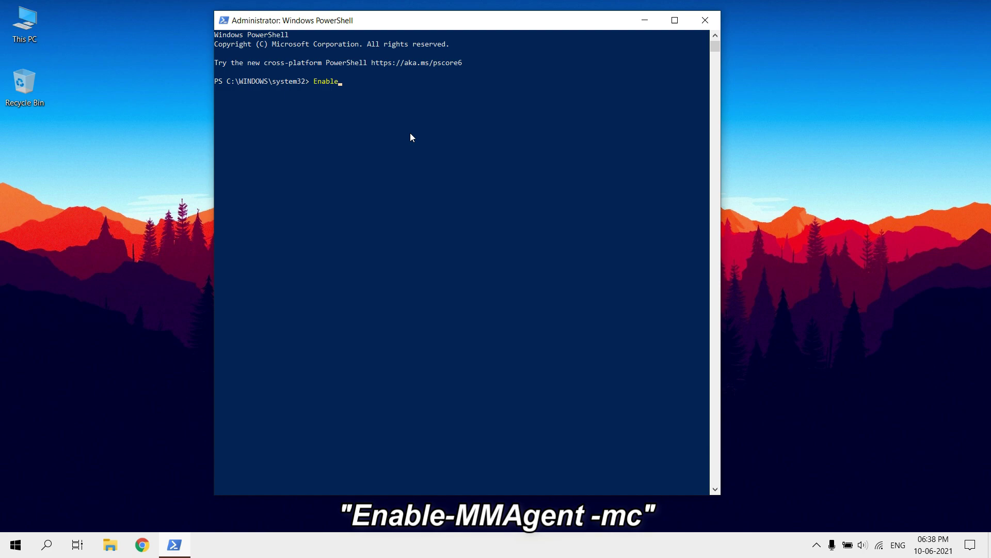
text(-MMAgent -mc)
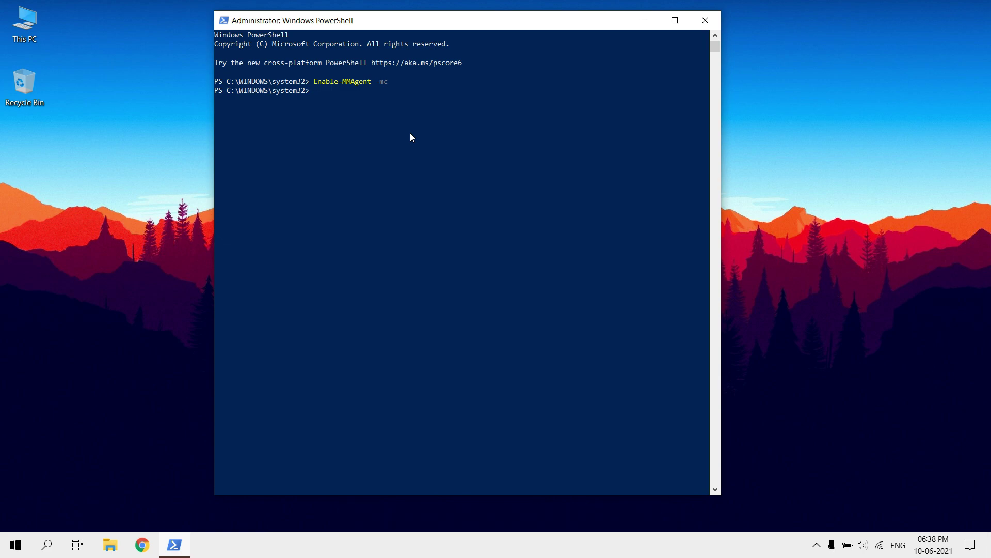
click(705, 20)
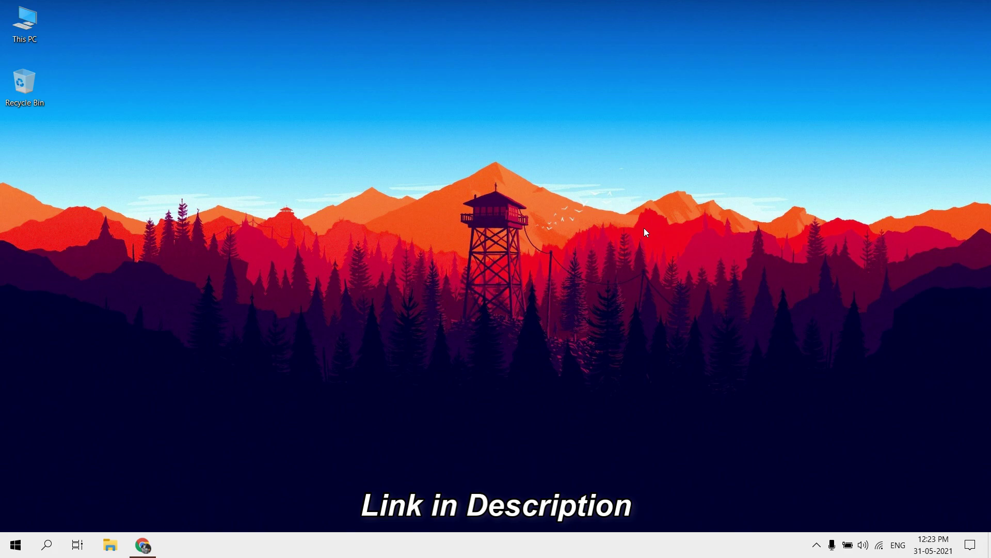
Download Registry Tweaks.rar from its MediaFire page, dismiss the ad popup, and close Chrome
click(149, 542)
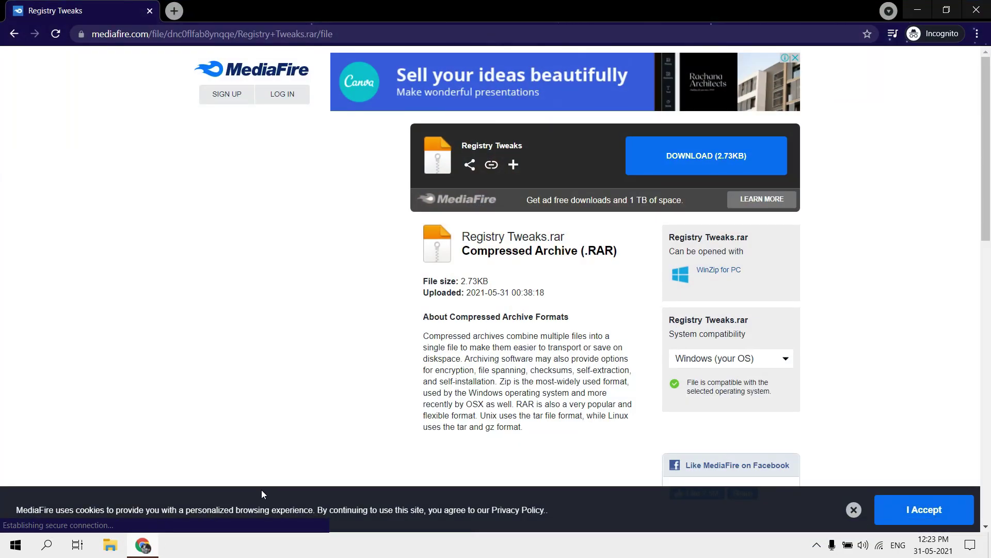
click(683, 161)
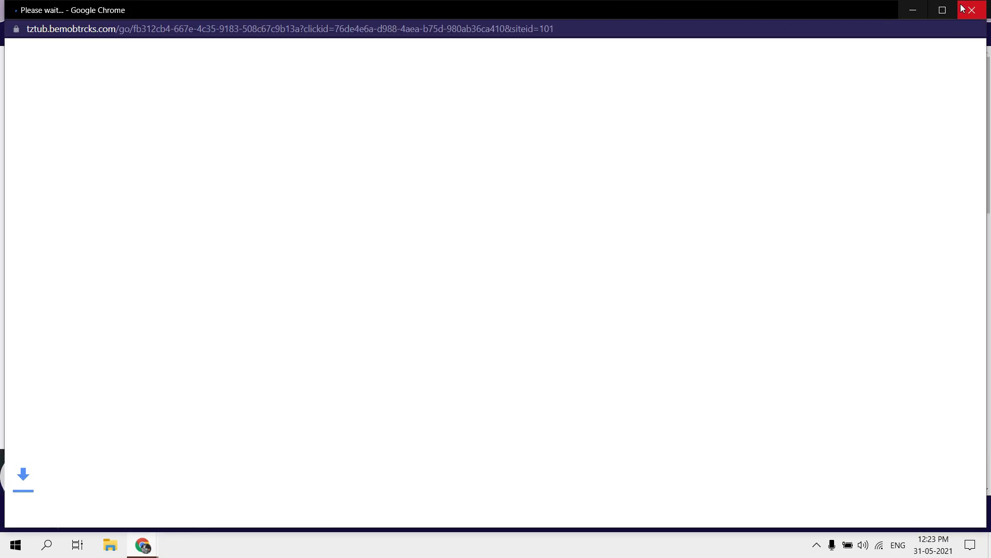
click(963, 8)
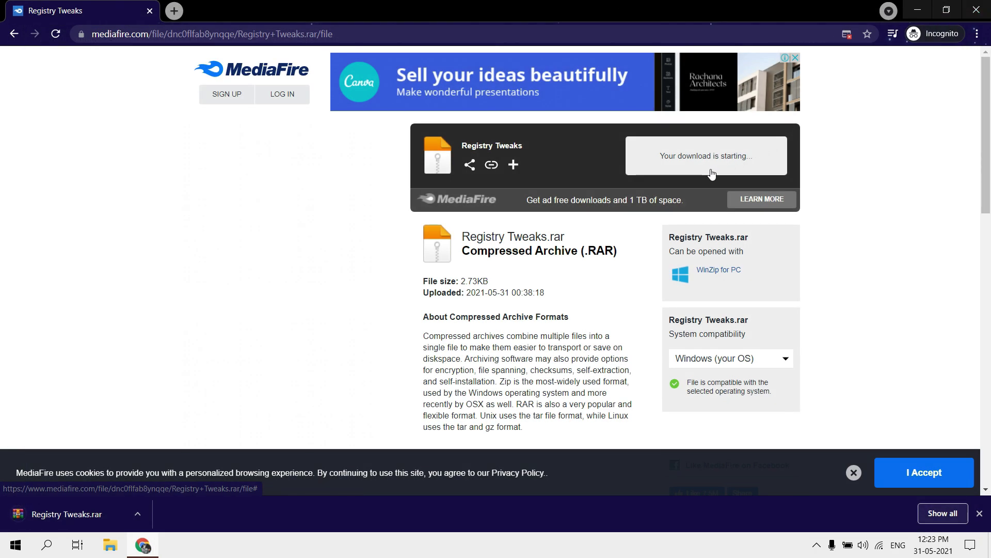
click(982, 13)
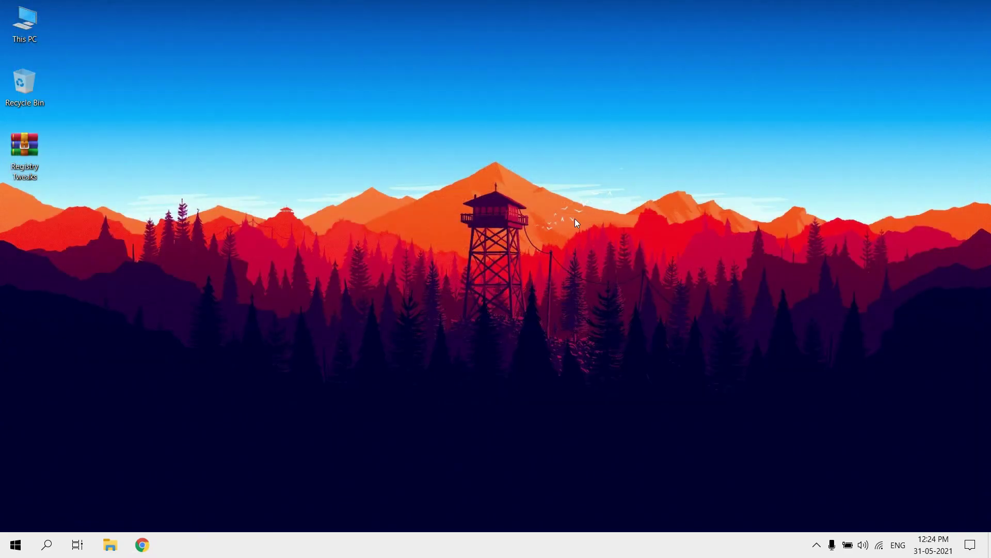
Launch Registry Editor with 'regedit' from the Run dialog
key(super+r)
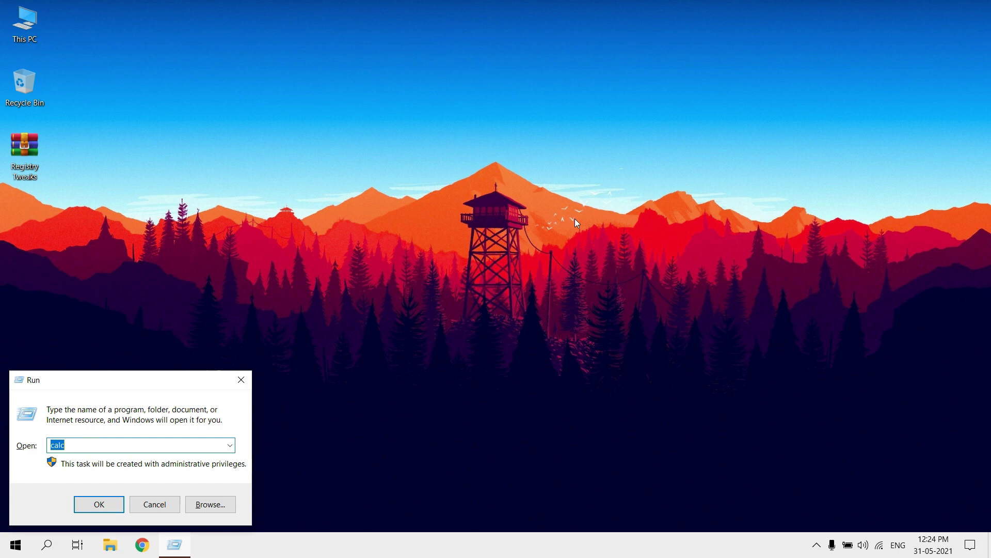
key(BackSpace)
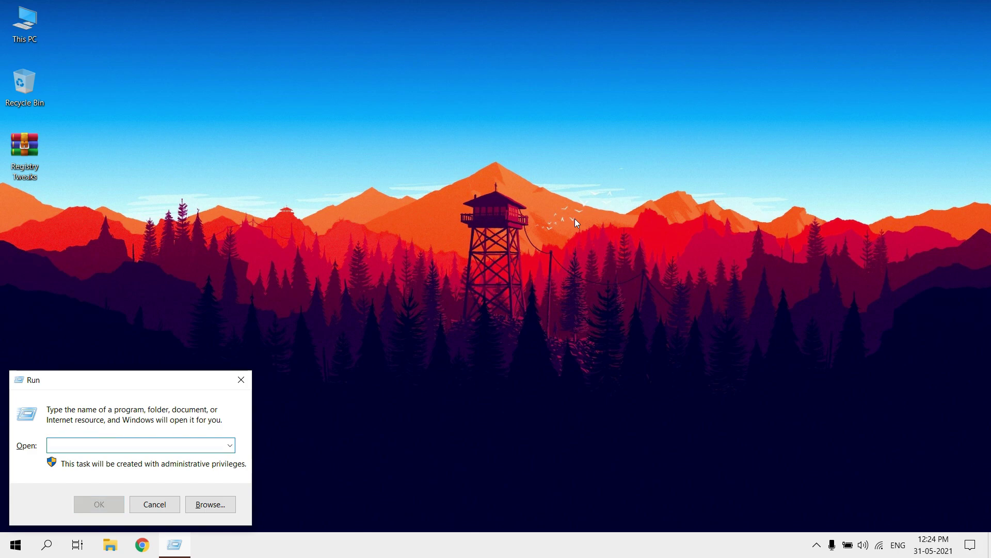
text(rege)
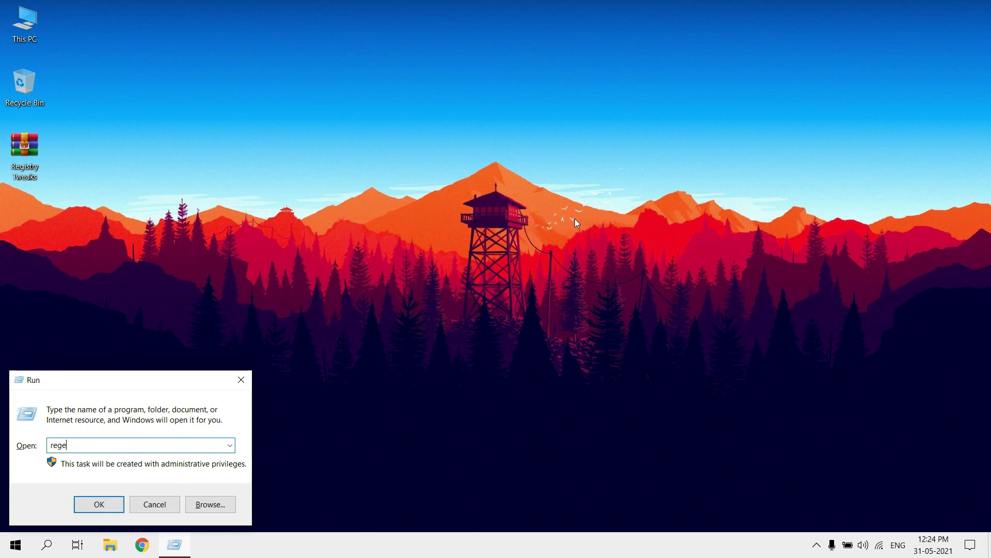
text(dit)
key(BackSpace)
text(t)
click(106, 497)
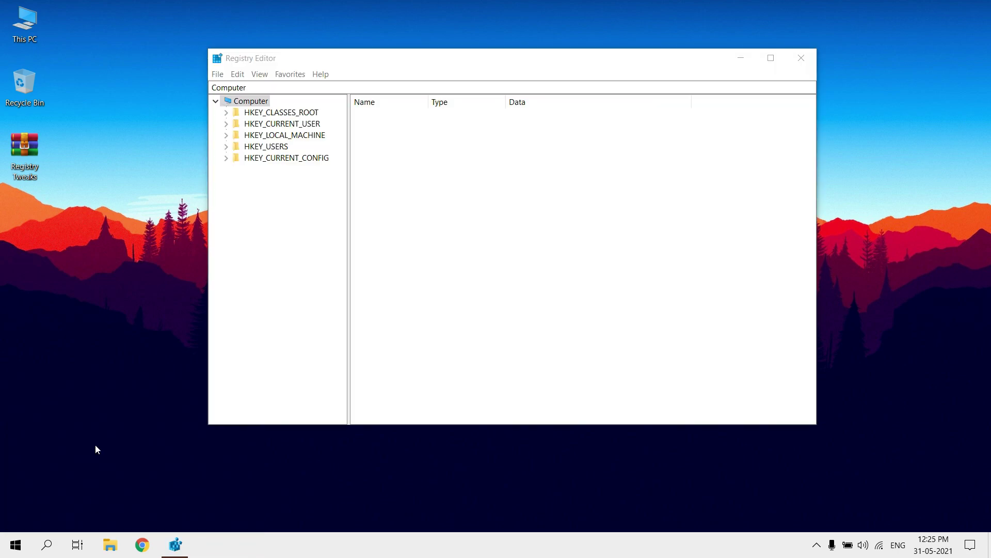
Export the whole registry to Documents as reg_backup_1305.reg
click(218, 73)
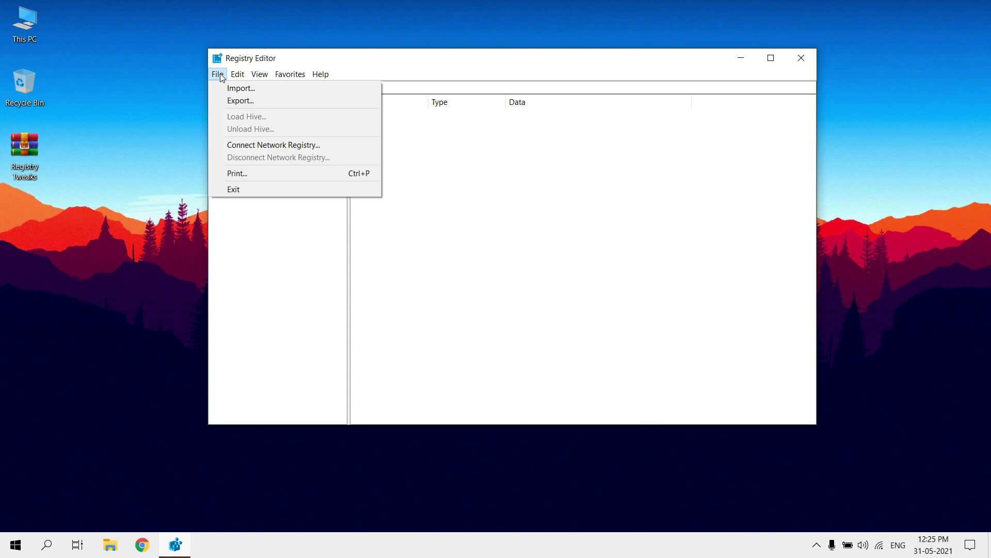
click(252, 101)
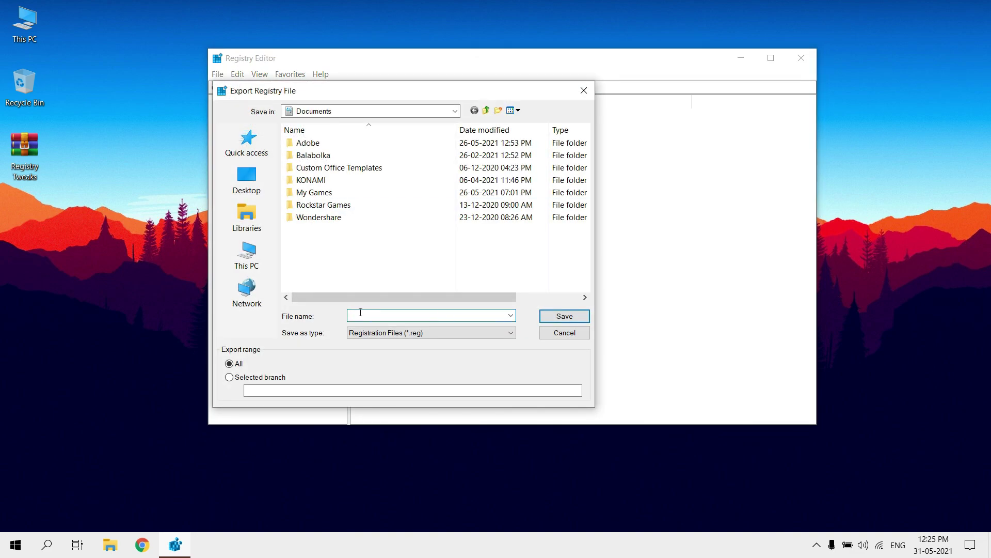
text(reg_backup_1305)
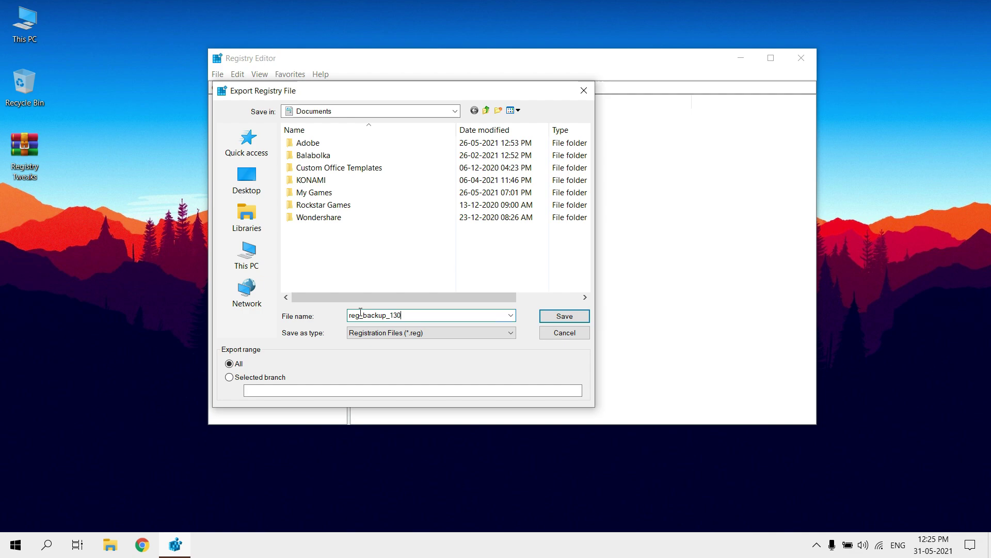
click(548, 318)
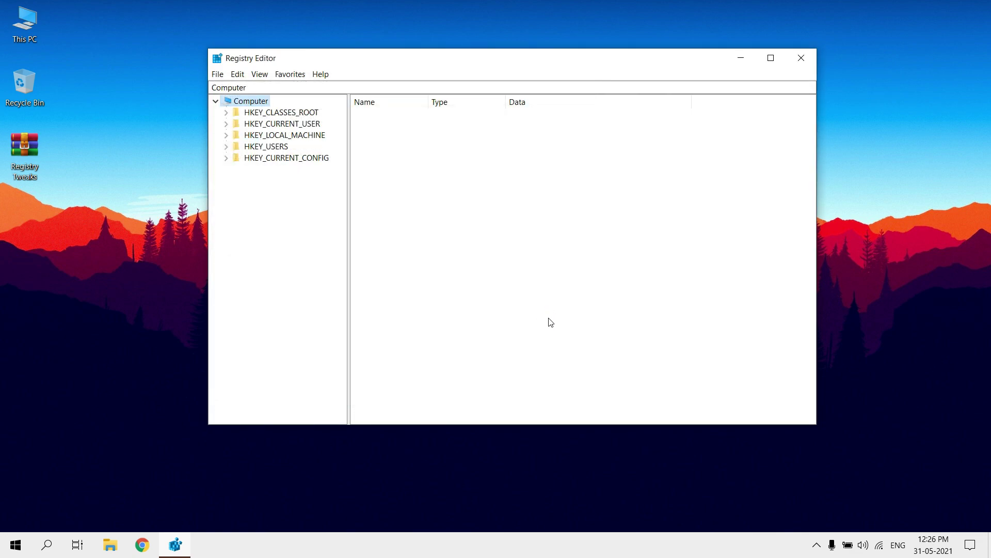
Close Registry Editor, extract the Registry Tweaks archive, open its folder, and dismiss the MSVCR71.dll error
click(797, 60)
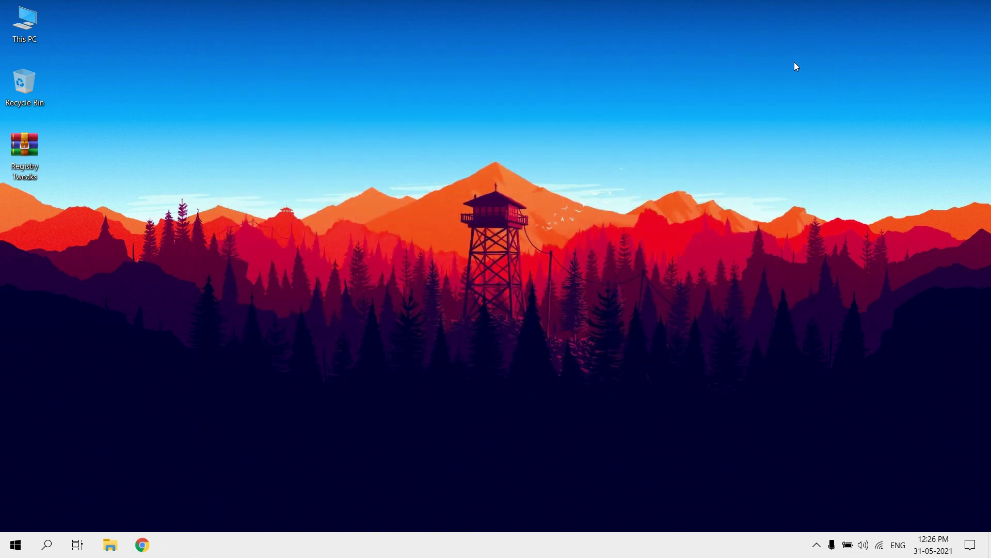
right_click(39, 163)
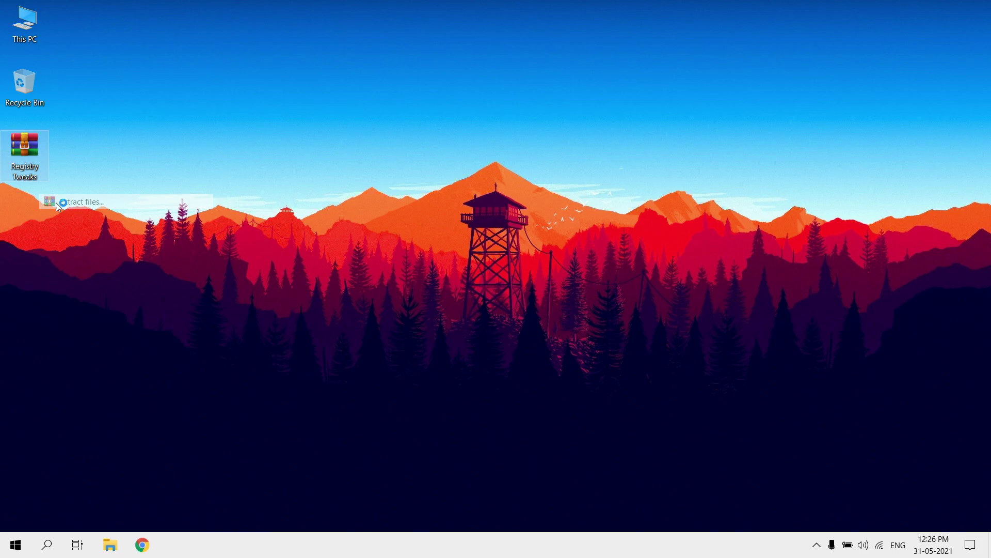
click(540, 404)
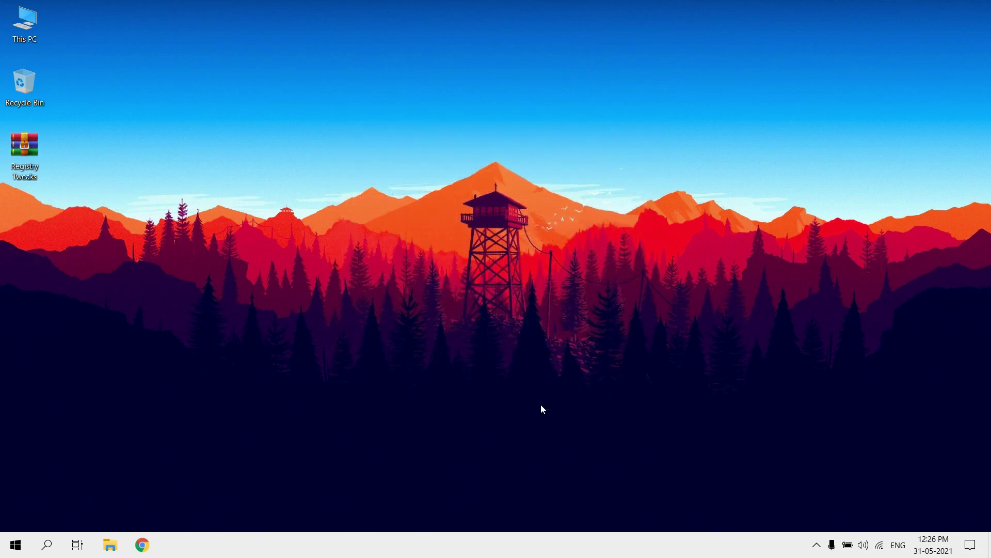
double_click(27, 233)
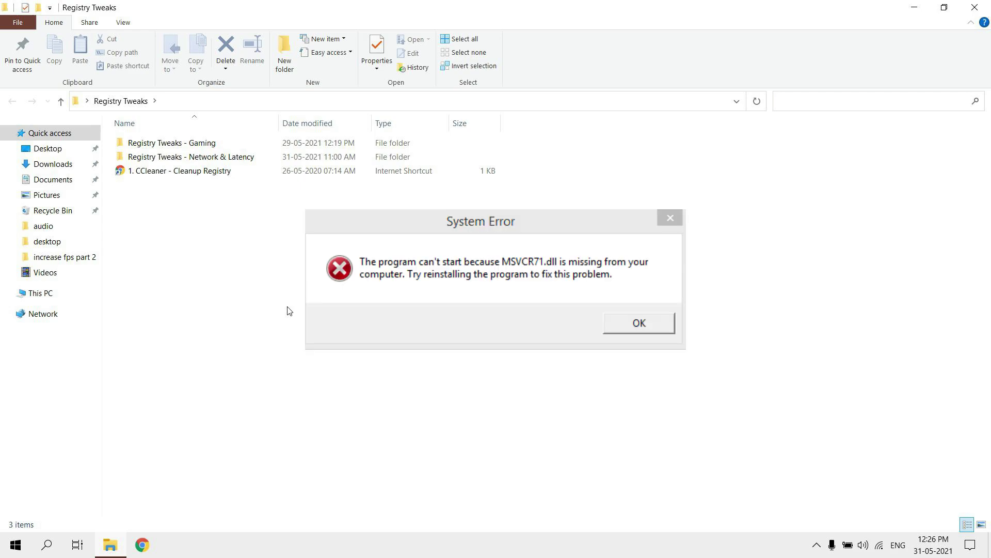
key(Return)
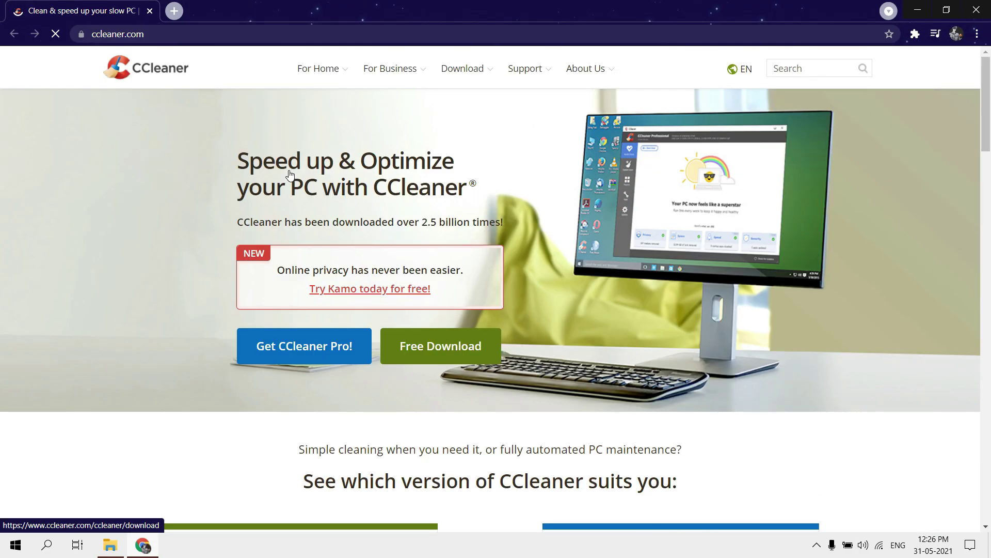
Download the free CCleaner installer ccsetup580.exe from ccleaner.com and run it
scroll(290, 176, down, 10)
scroll(289, 175, down, 3)
click(301, 373)
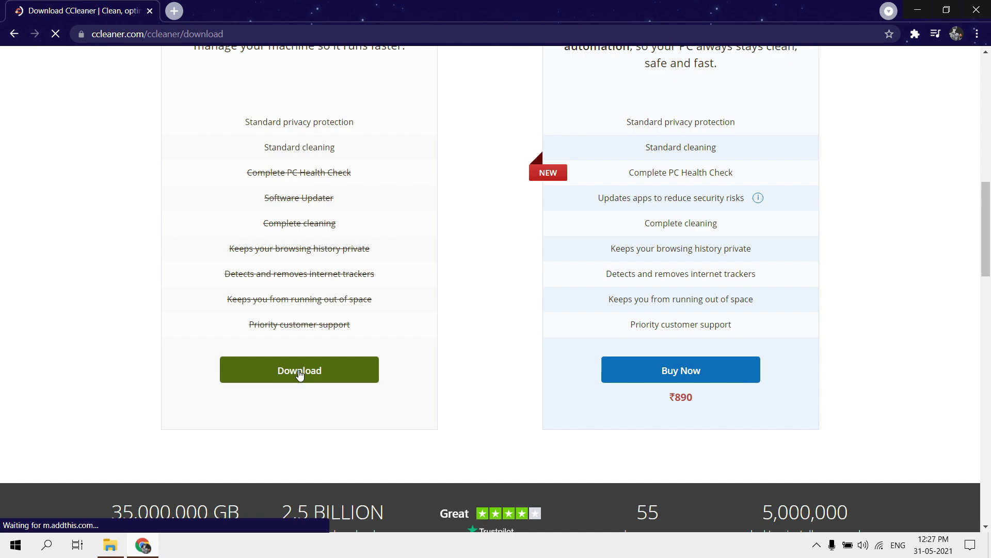
scroll(300, 373, down, 12)
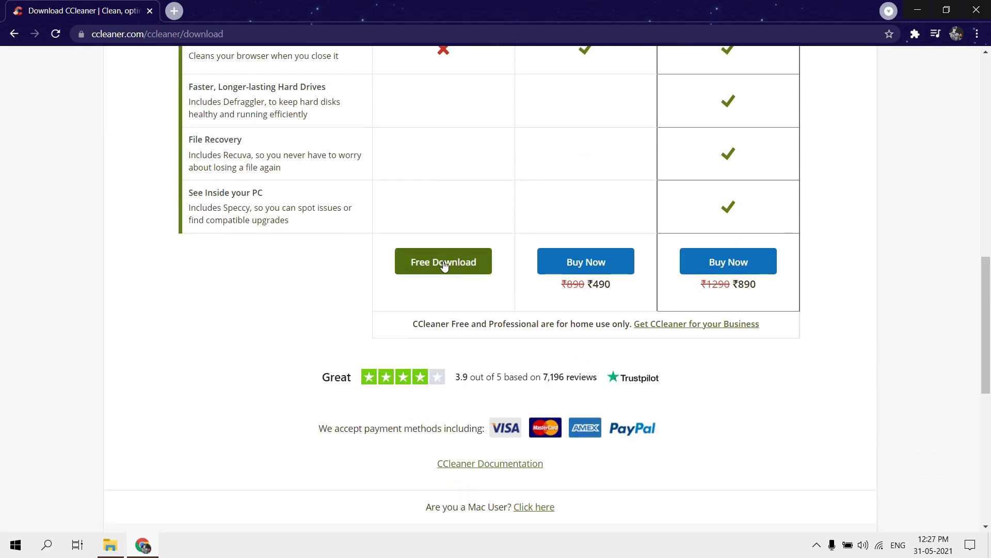
click(444, 261)
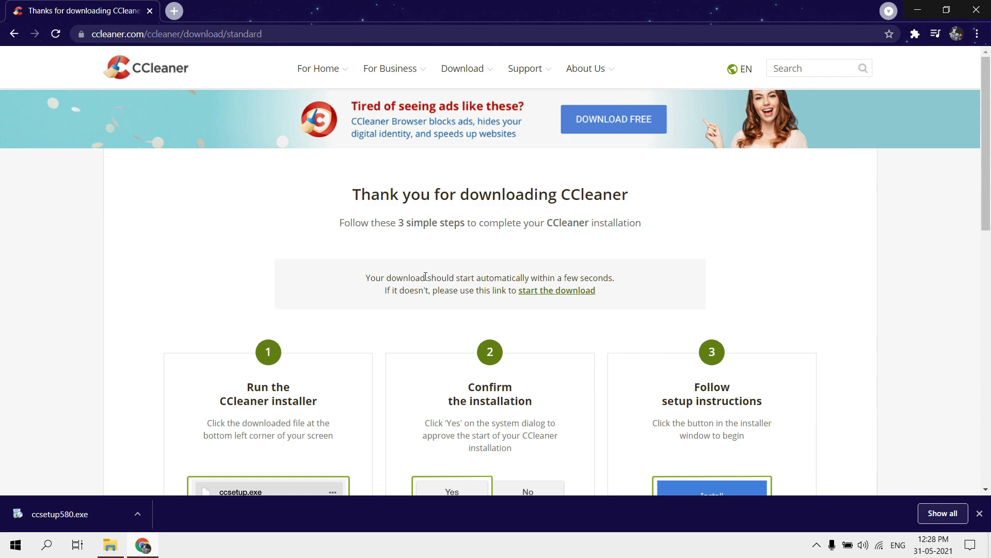
click(100, 517)
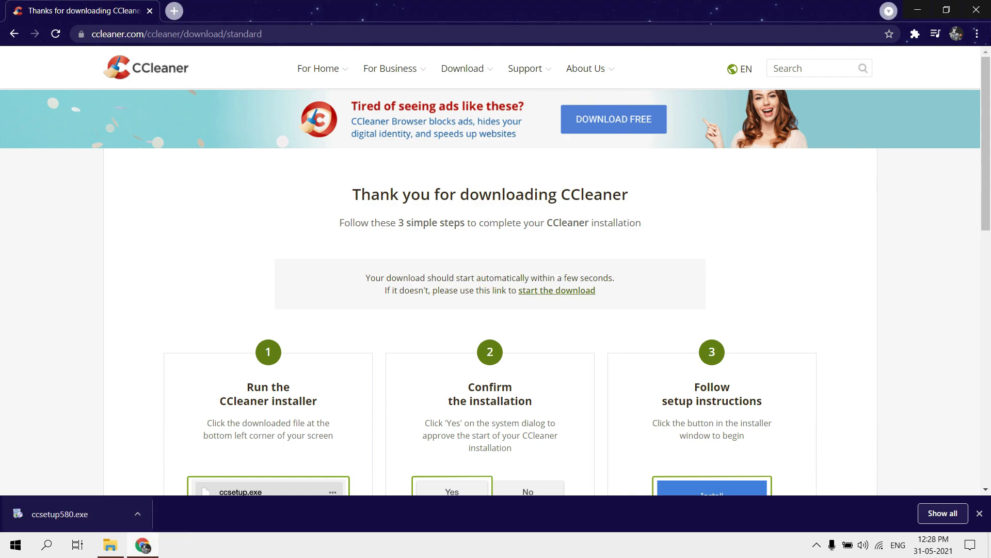
Close Chrome and the Registry Tweaks folder, then untick shortcuts, Recycle Bin entries and Intelligent Cookie Scan
click(973, 7)
click(973, 6)
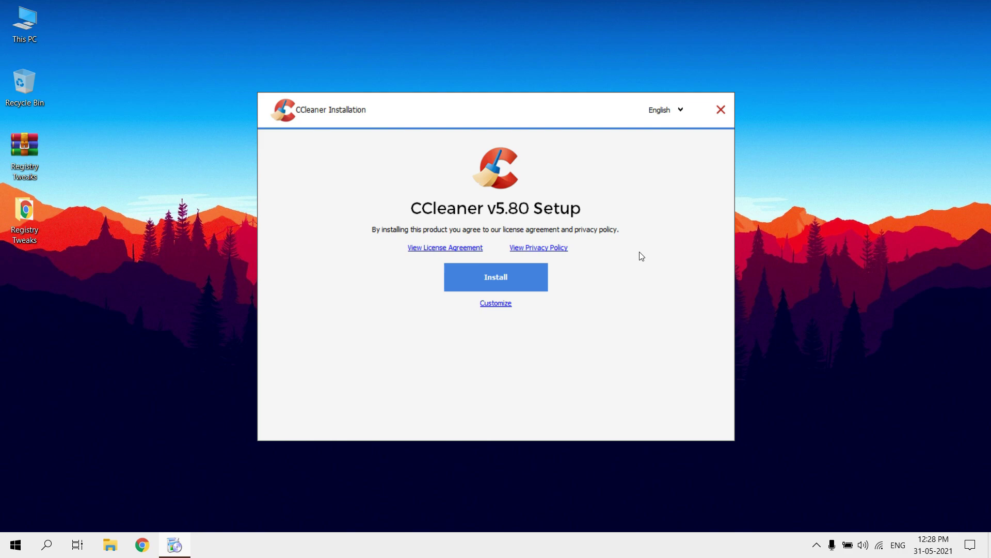
click(493, 303)
click(401, 259)
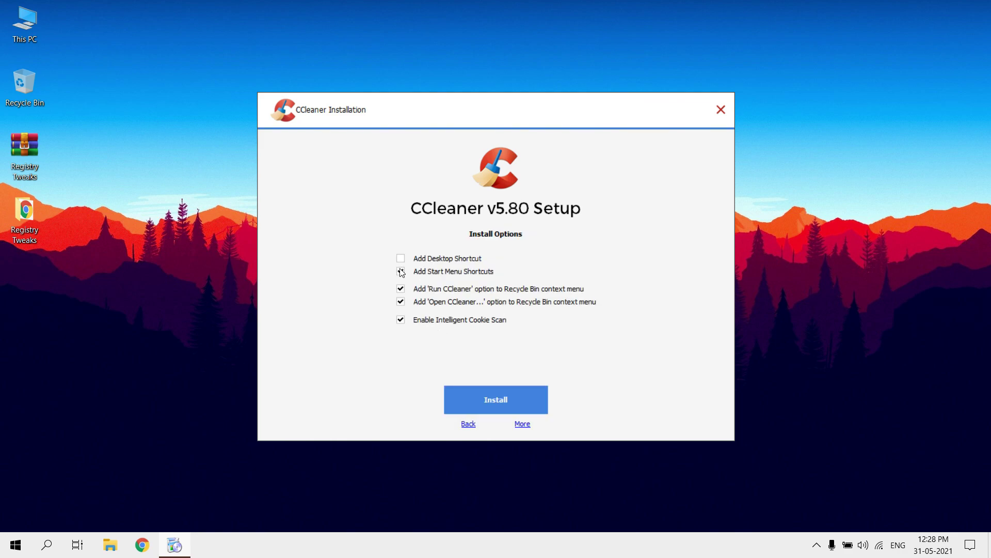
click(401, 271)
click(400, 288)
click(401, 302)
click(401, 321)
Install CCleaner, decline the CCleaner Browser offer, and launch CCleaner
click(506, 402)
click(296, 324)
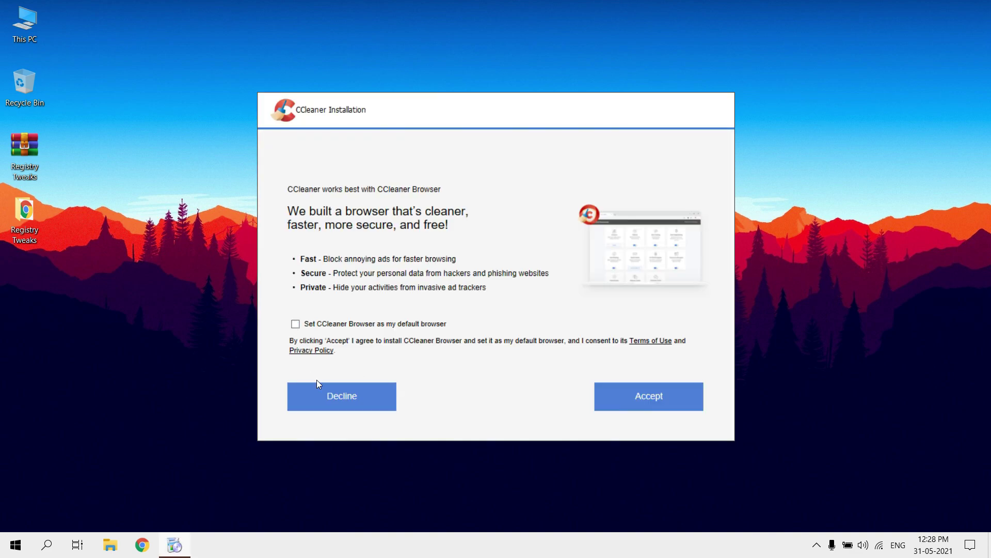
click(321, 393)
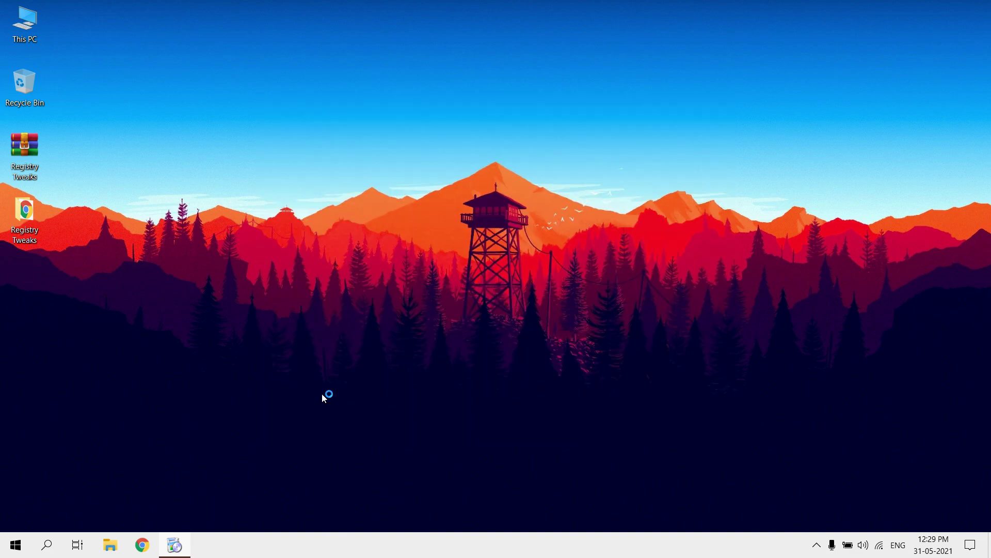
click(493, 283)
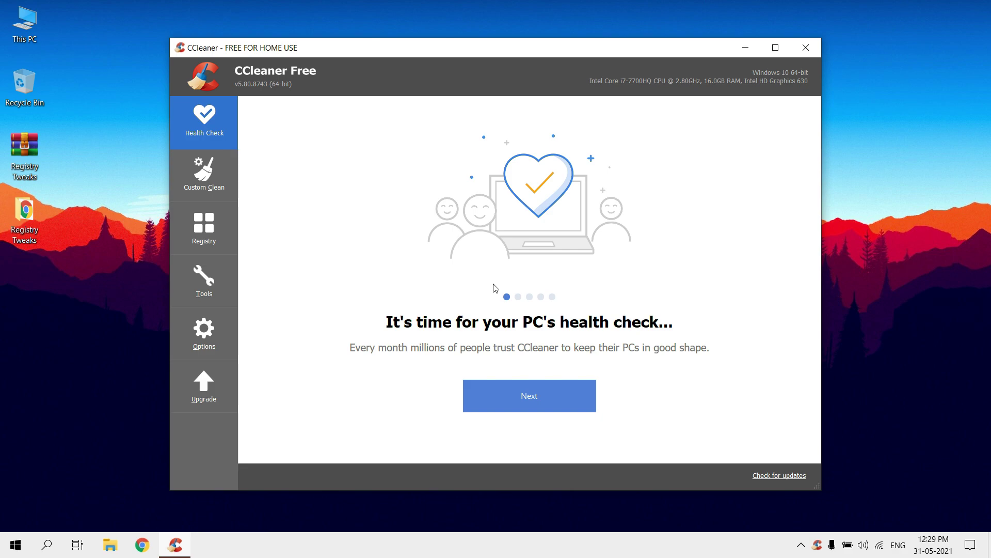
Scan the registry in CCleaner, fix all 152 issues without a backup, and close CCleaner
click(210, 235)
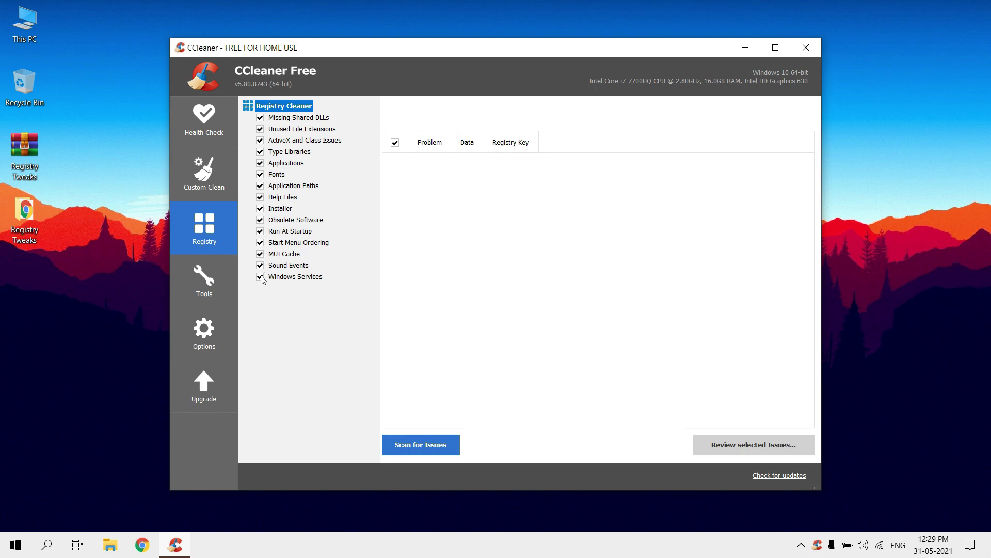
click(417, 443)
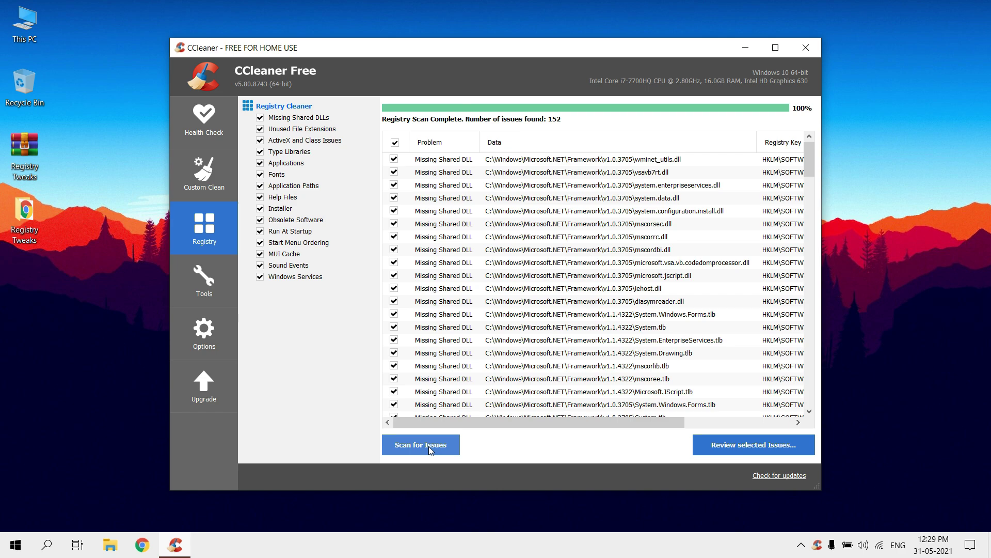
click(732, 446)
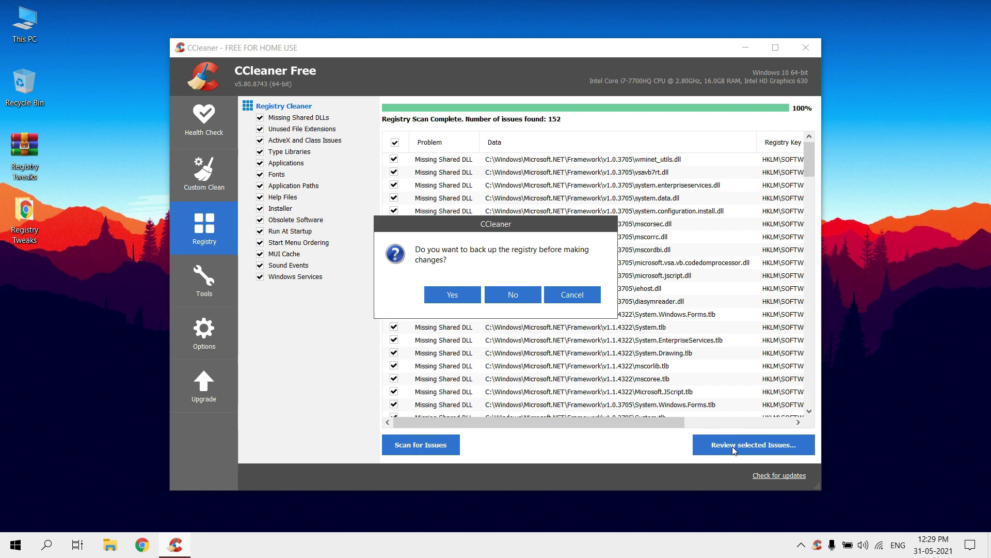
click(515, 305)
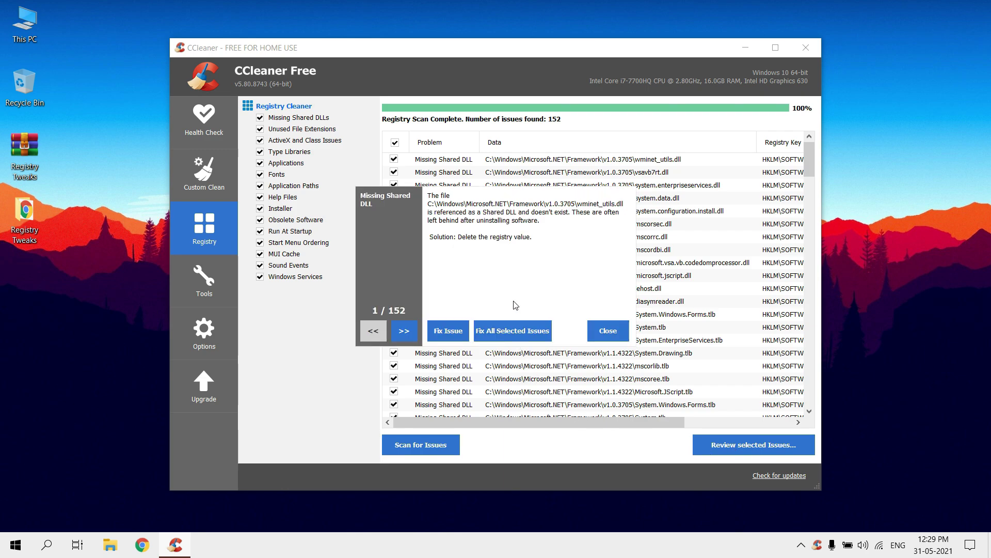
click(525, 334)
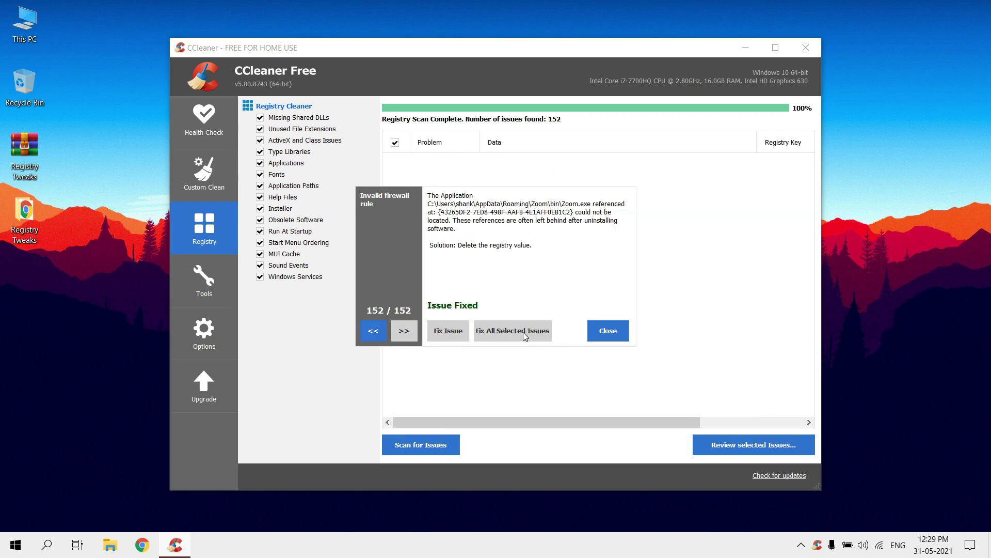
click(608, 333)
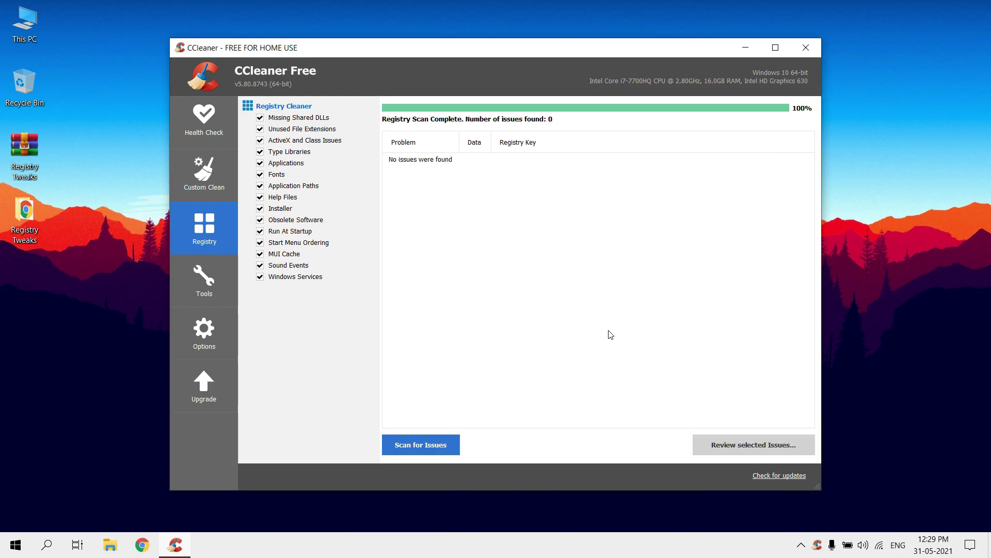
click(804, 47)
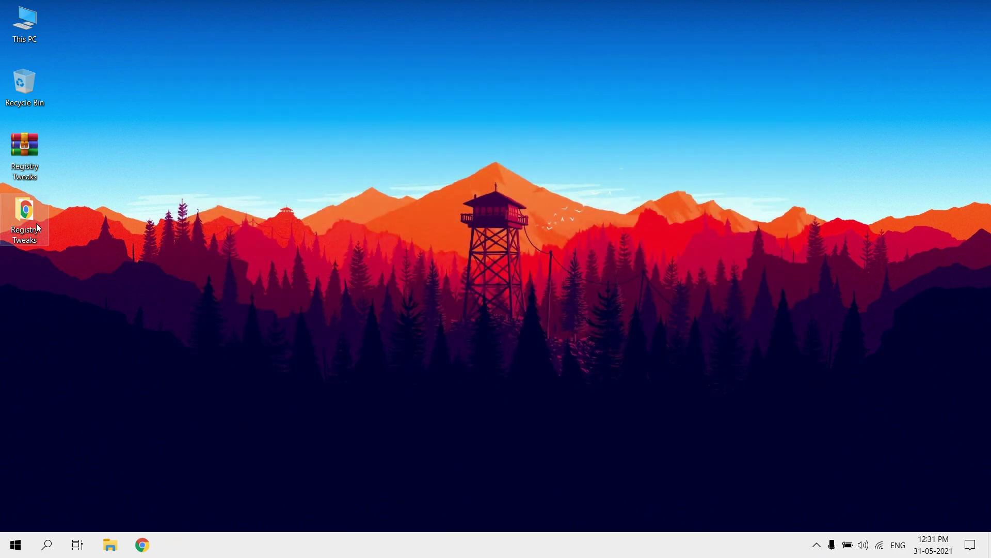
Merge the Gaming tweaks FullscreenFix and GPUPerfromanceTweak into the registry
double_click(37, 223)
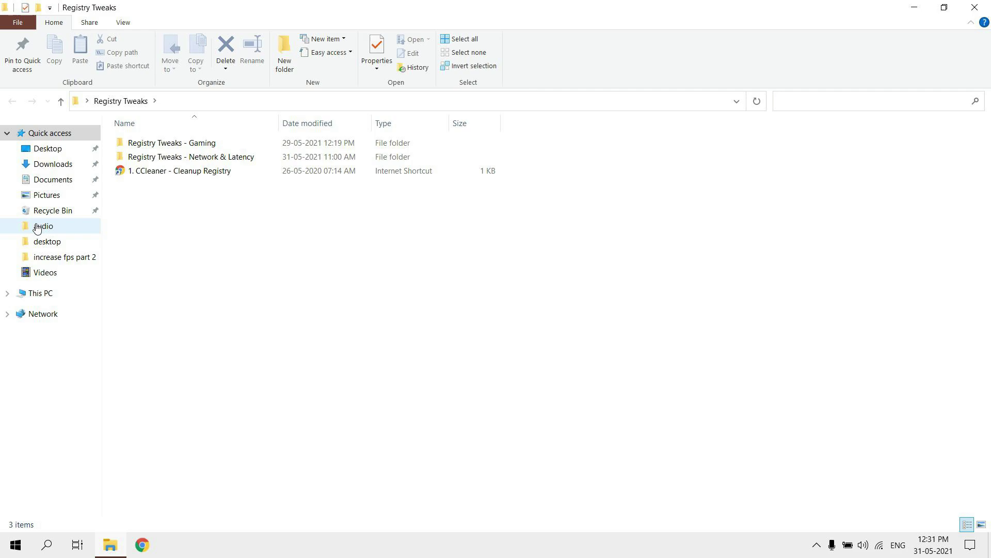
double_click(157, 144)
double_click(158, 144)
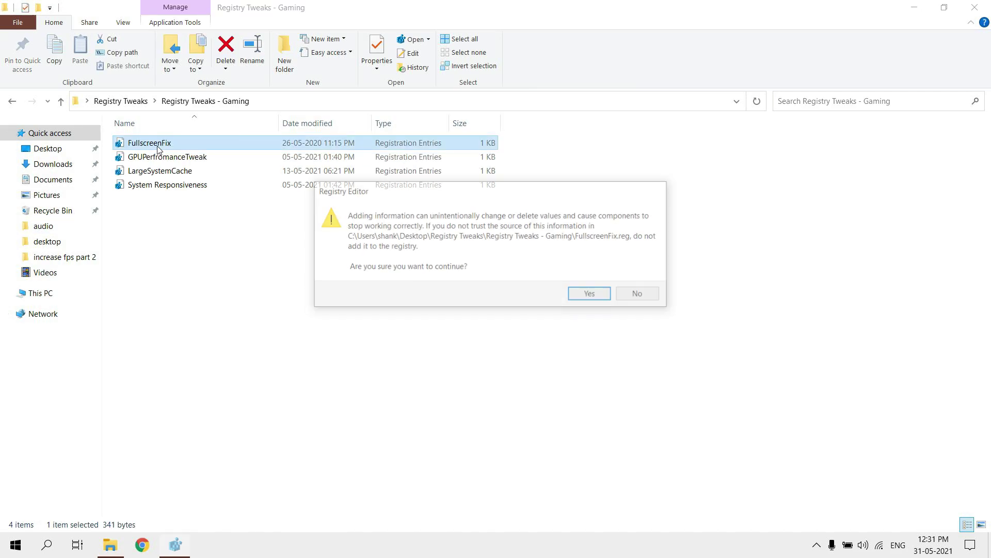
click(584, 295)
click(631, 277)
double_click(272, 158)
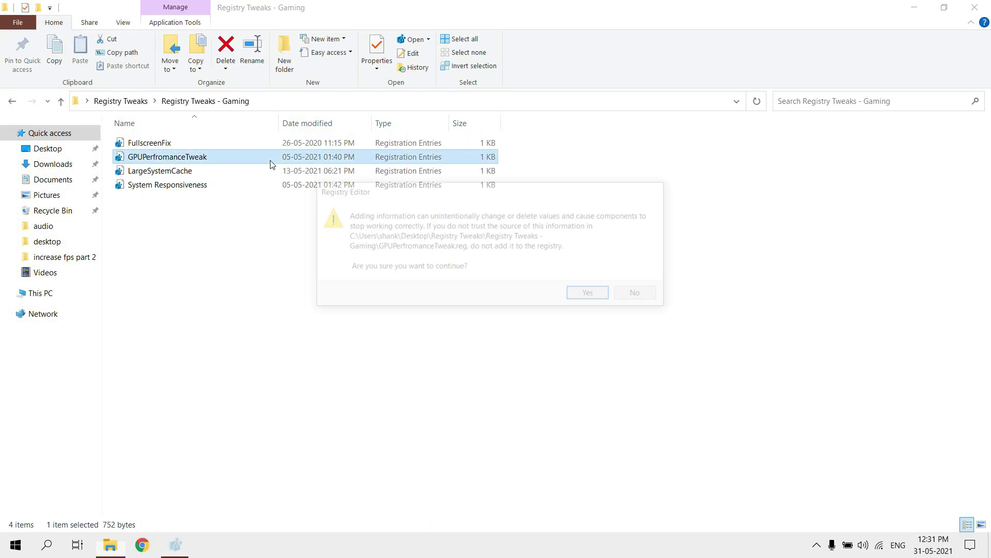
click(591, 293)
click(627, 274)
Merge the LargeSystemCache and System Responsiveness Gaming tweaks into the registry
double_click(320, 171)
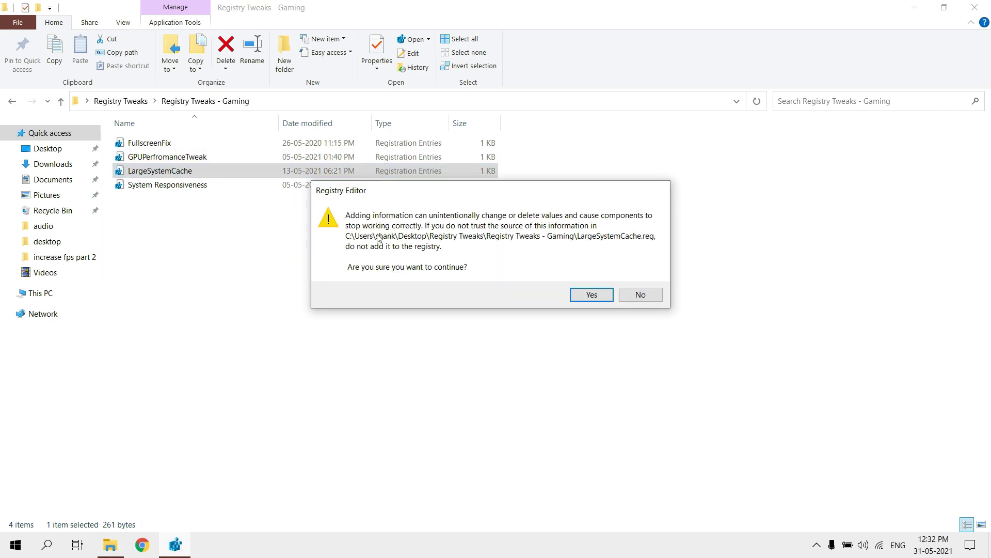
click(591, 293)
click(638, 274)
double_click(330, 185)
click(589, 293)
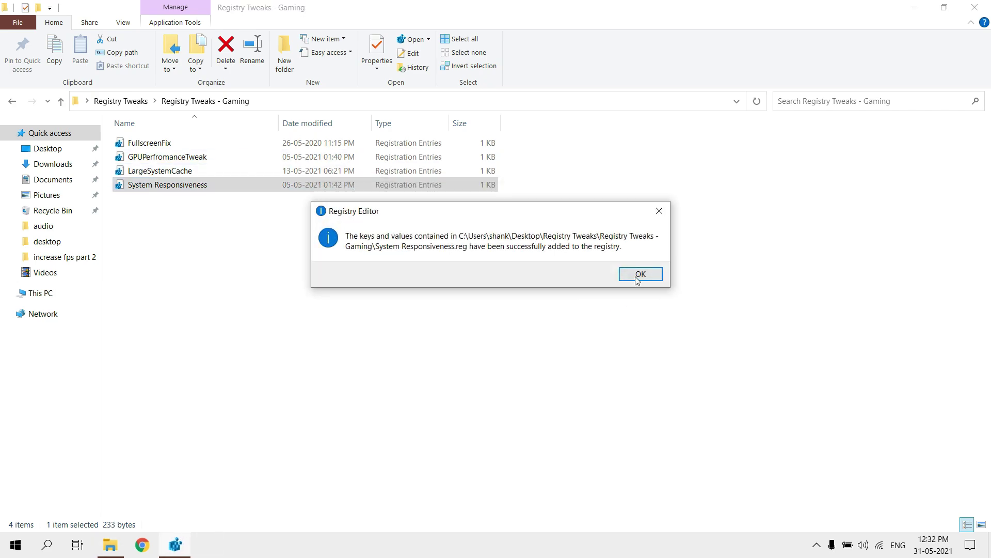
click(639, 275)
Merge the Network & Latency tweaks: AFD_Parameters & CTCP, MonitorLatencyTolerance and NetworkThrottlingIndex
key(BackSpace)
double_click(132, 156)
double_click(176, 143)
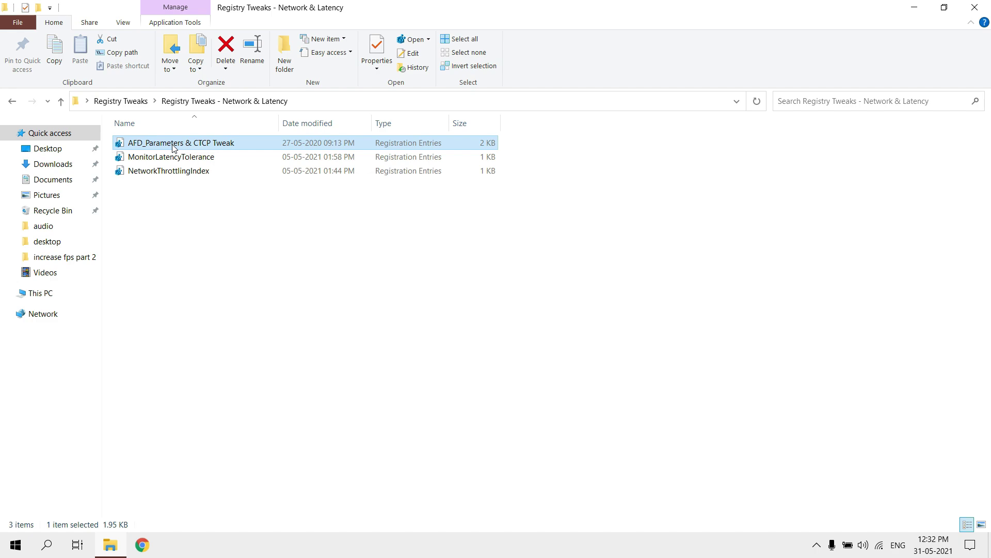
click(590, 297)
click(639, 277)
double_click(234, 158)
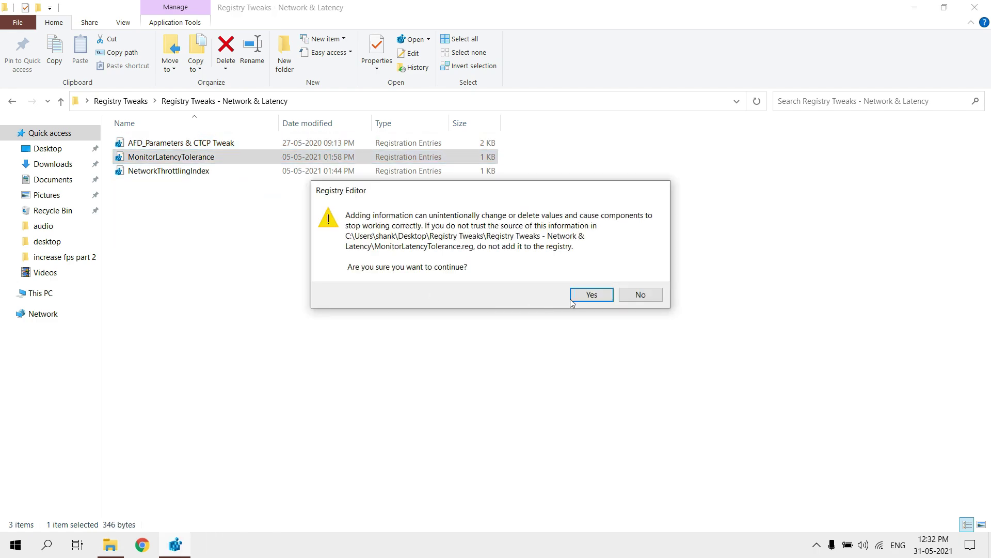
click(590, 295)
click(635, 278)
double_click(228, 172)
click(590, 295)
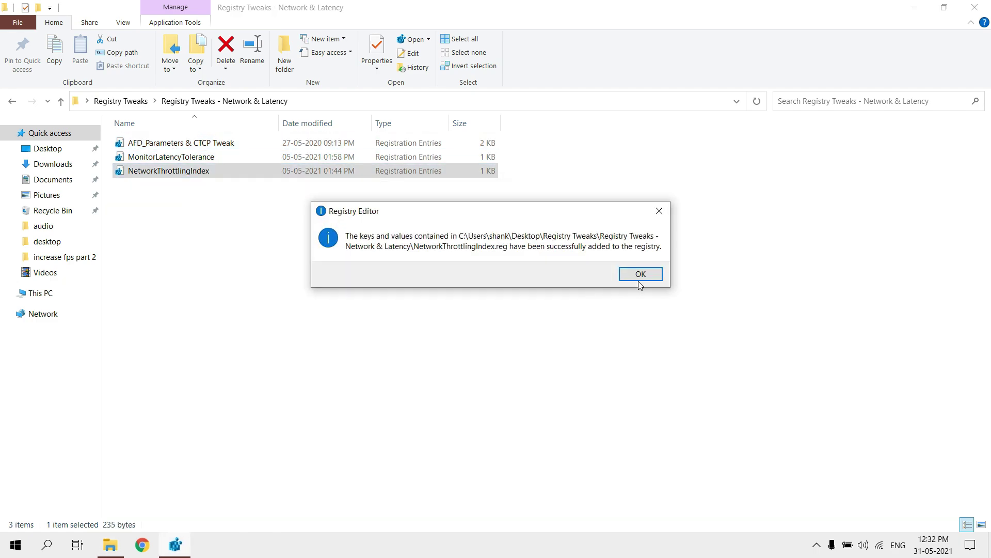
click(638, 278)
click(614, 297)
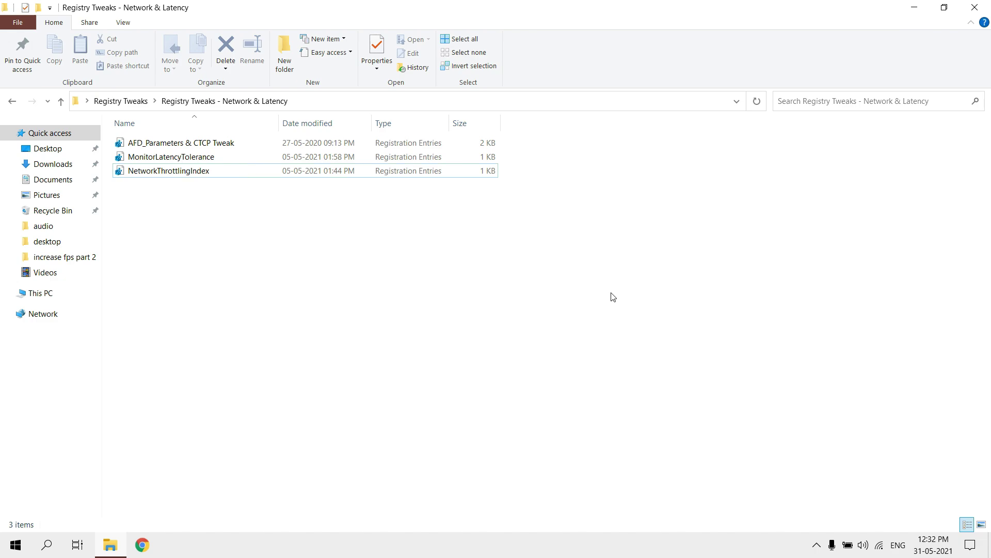
In an administrator Command Prompt, run ipconfig /flushdns and ipconfig /registerdns
click(48, 545)
text(cmd)
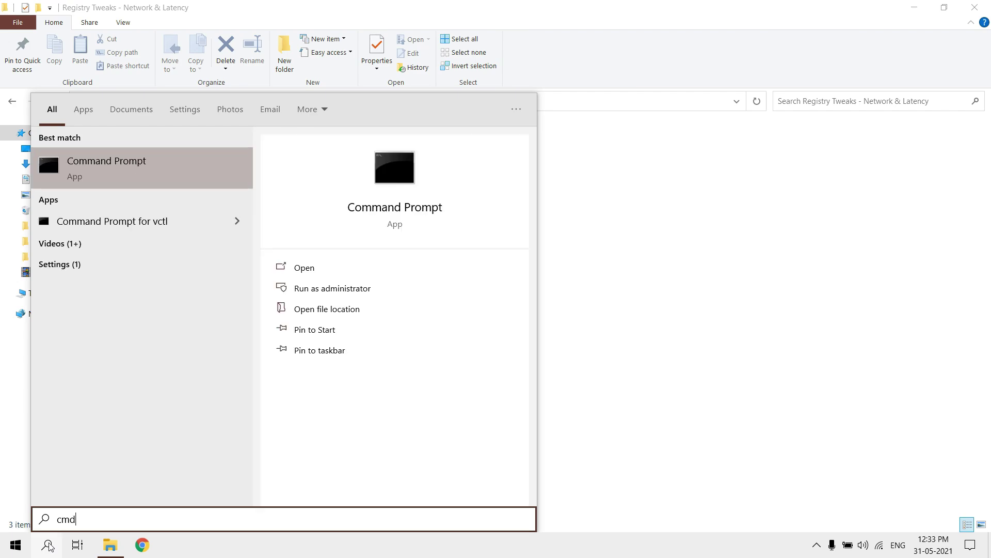
click(354, 289)
drag(366, 101, 506, 111)
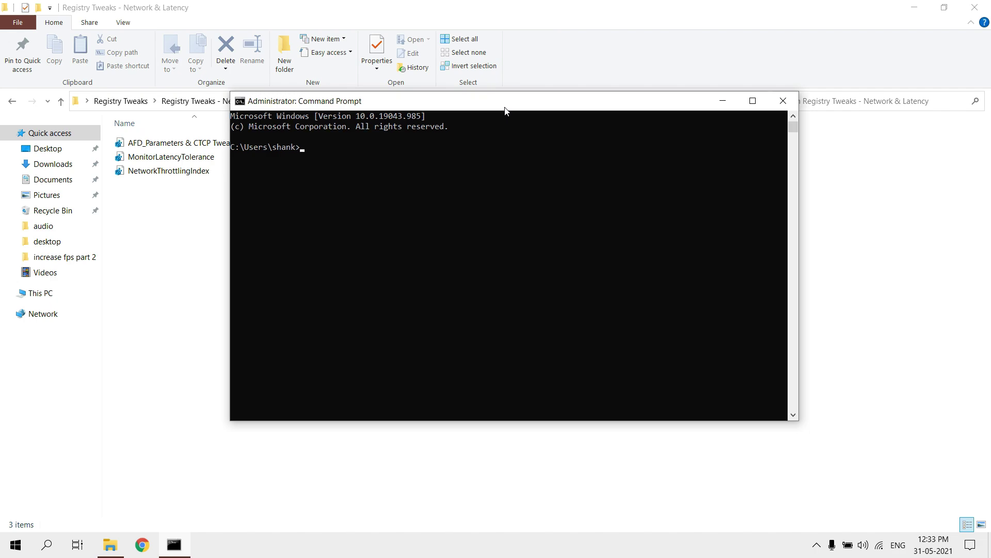
text(ipconfig)
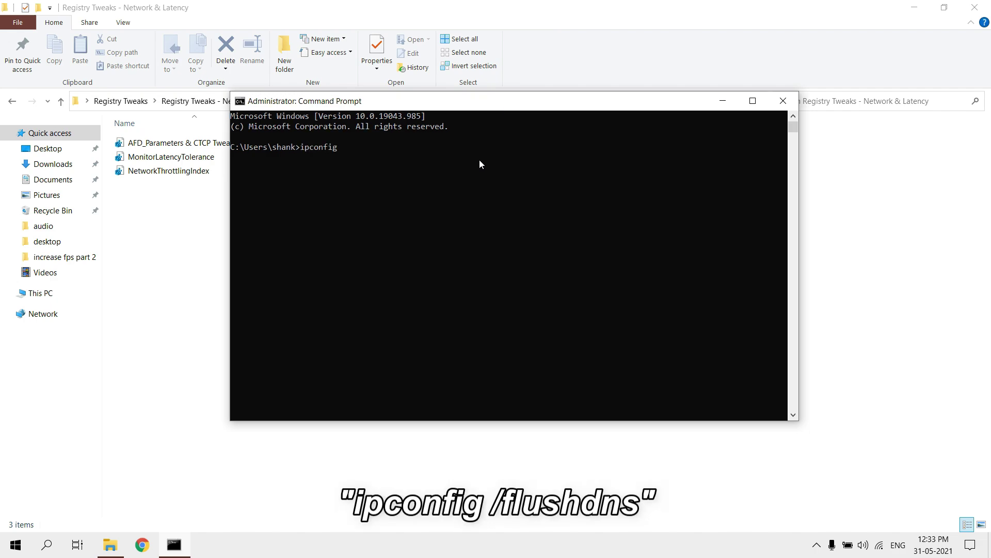
text( /flushdns)
key(Return)
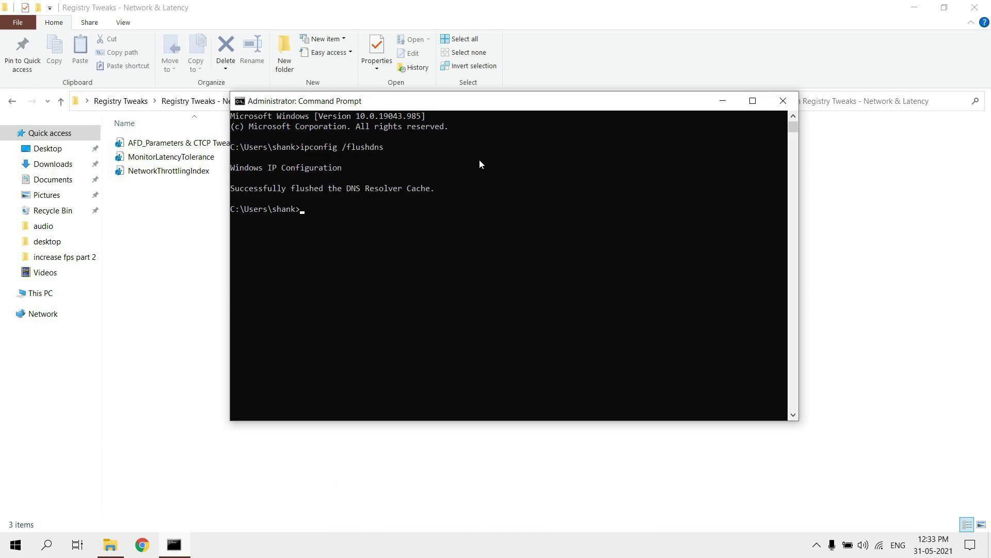
text(ipcon)
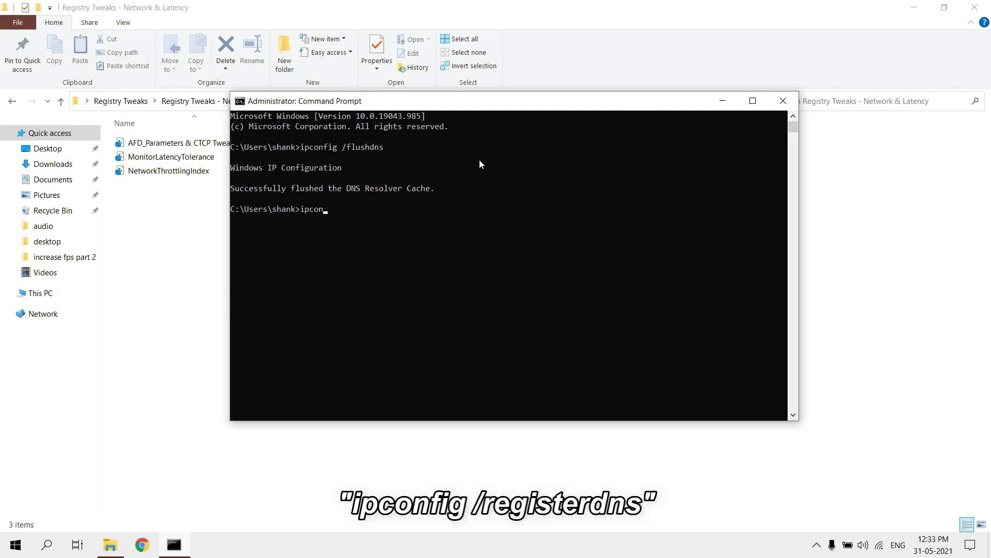
text(fig /registerdns)
key(Return)
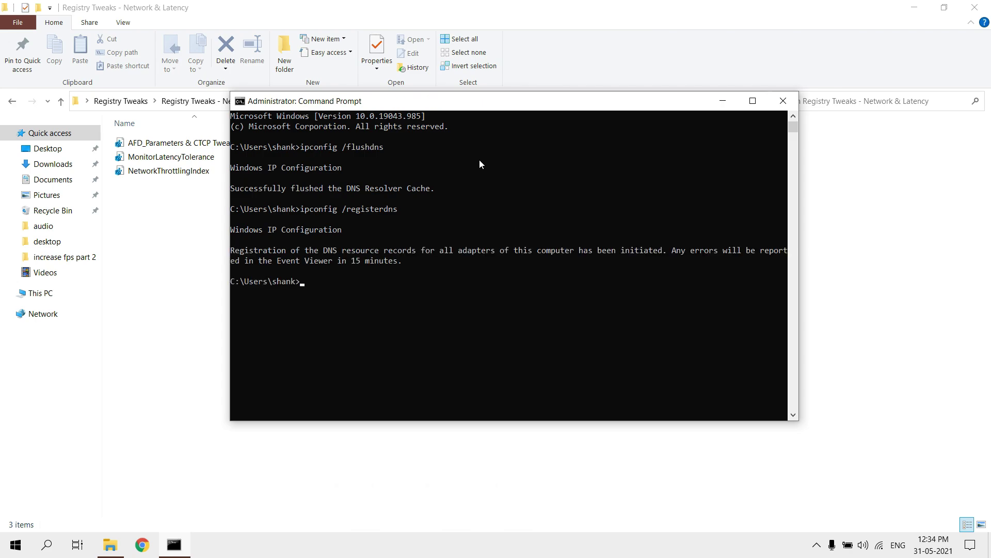
Release and renew the IP leases, then reset Winsock with netsh winsock reset
text(ipconfi)
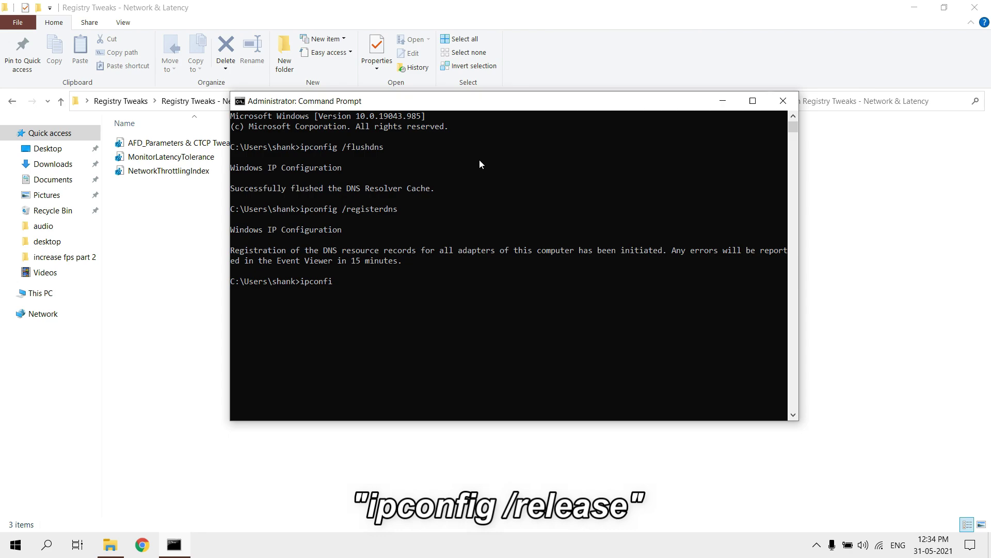
text(g /release)
key(Return)
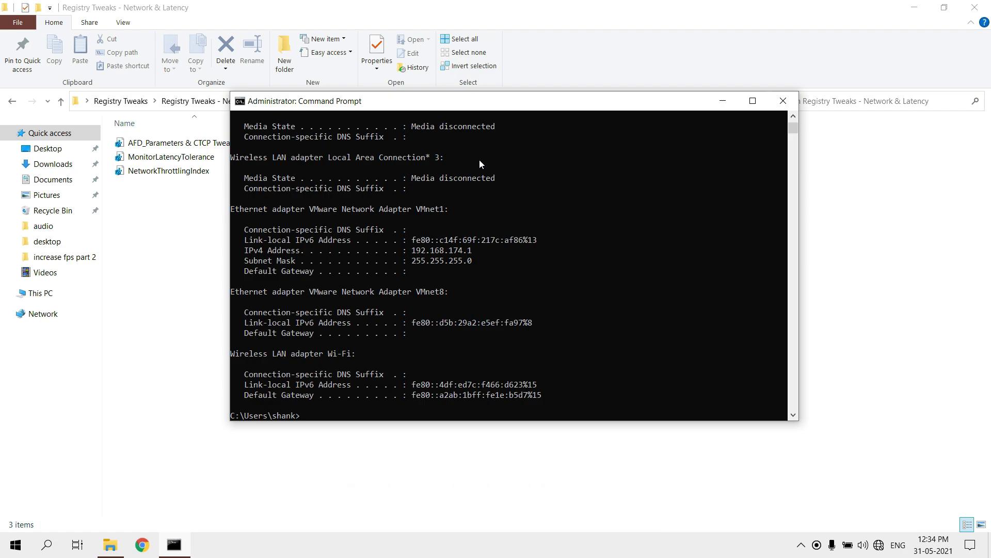
text(ipconf)
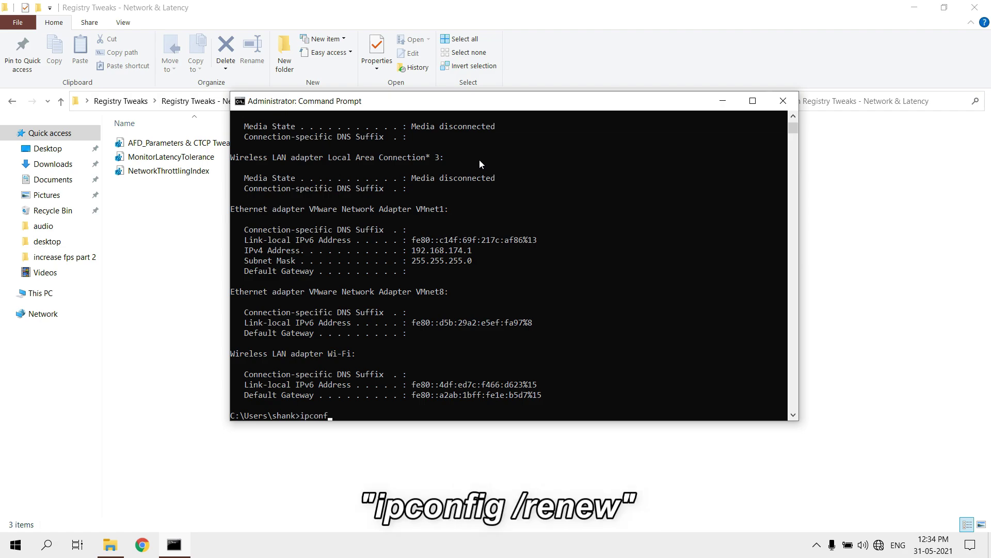
text(ig /renew)
key(Return)
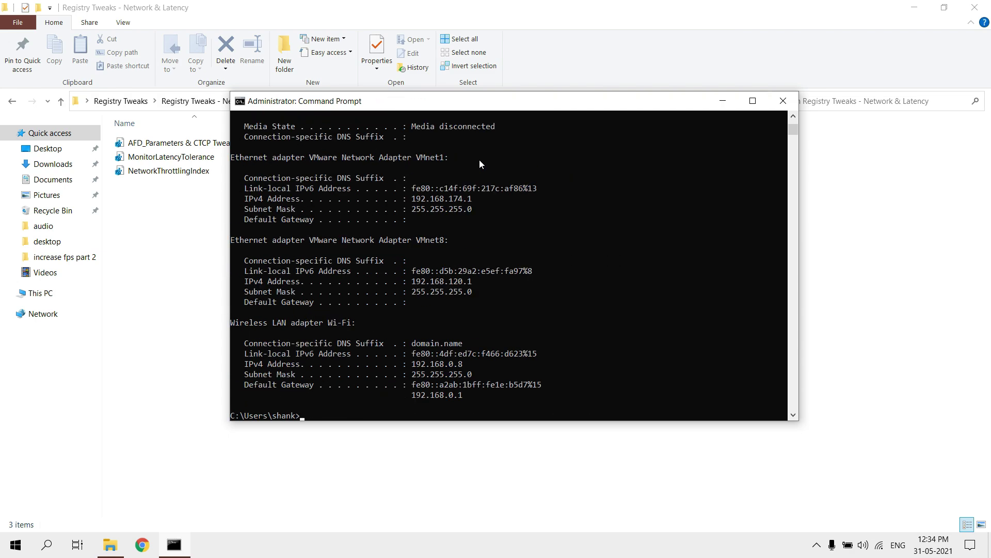
text(netsh)
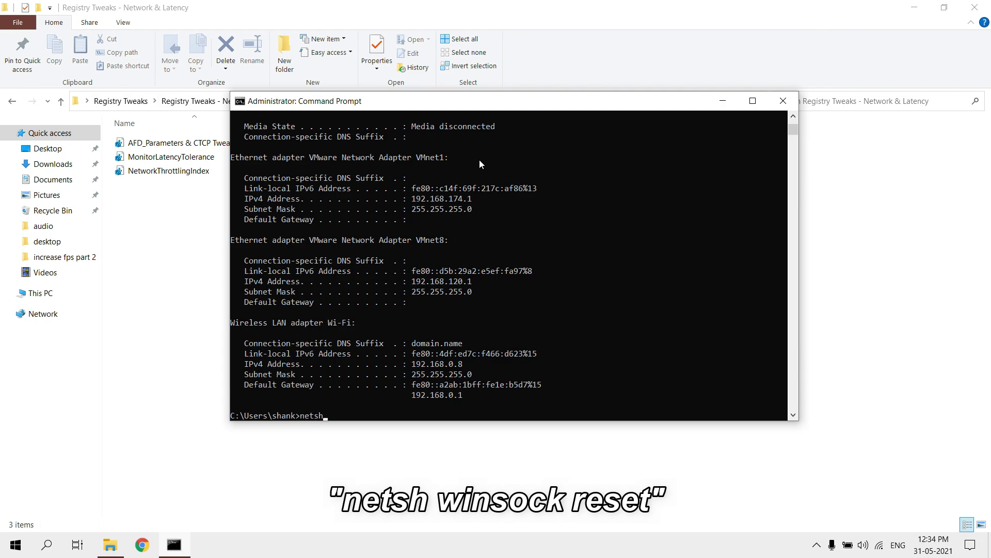
text( winsock reset)
key(Return)
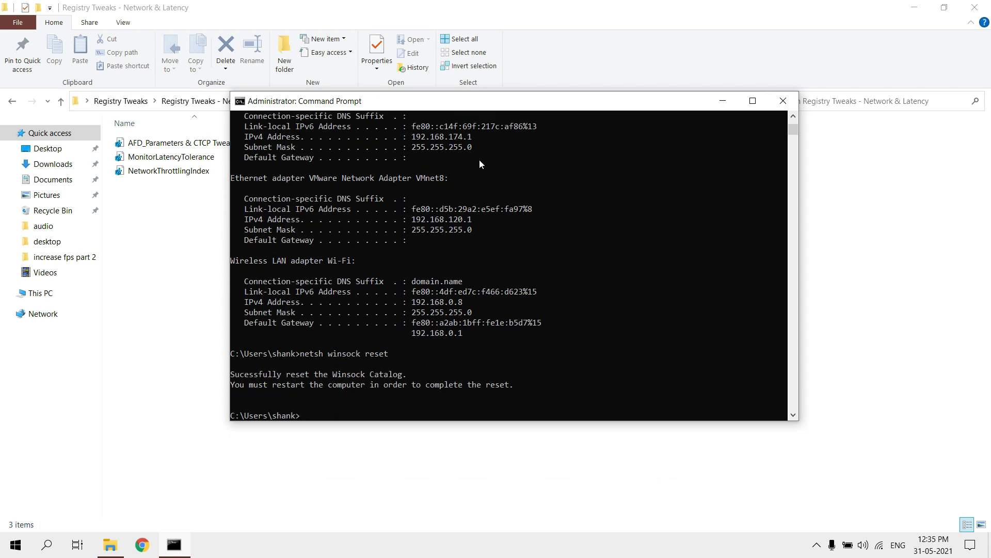
Close Command Prompt and File Explorer, restart the PC, and dismiss the Explorer error
click(783, 101)
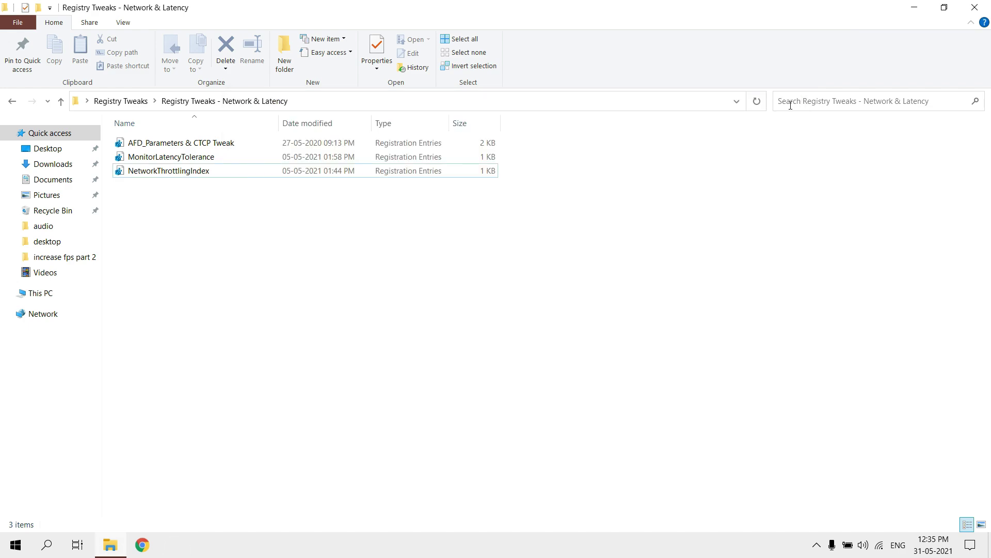
click(975, 7)
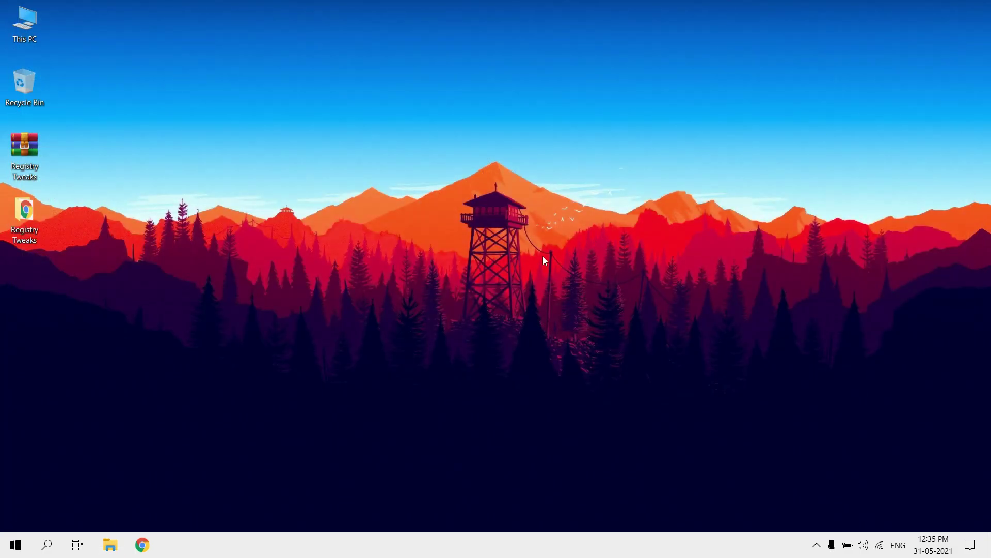
click(16, 545)
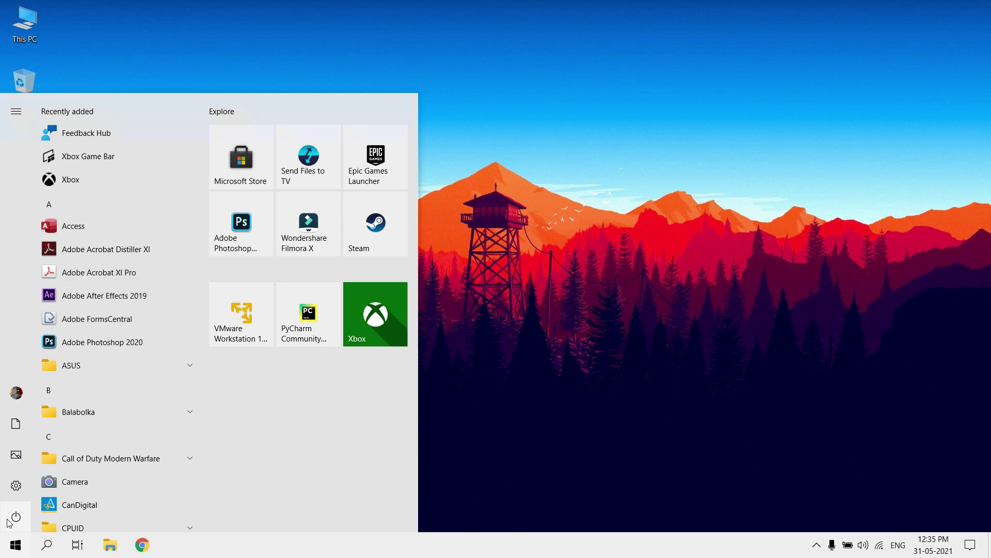
click(16, 516)
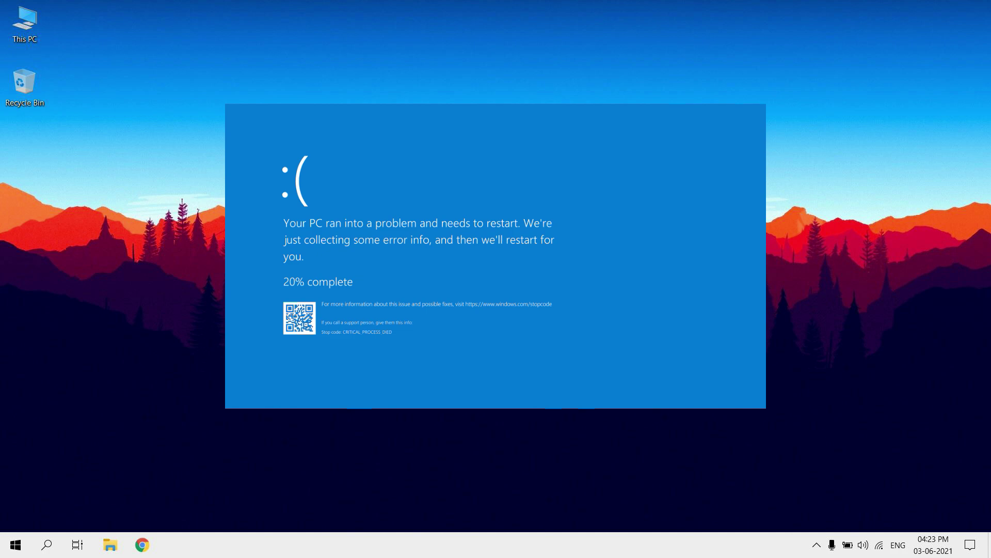
click(628, 268)
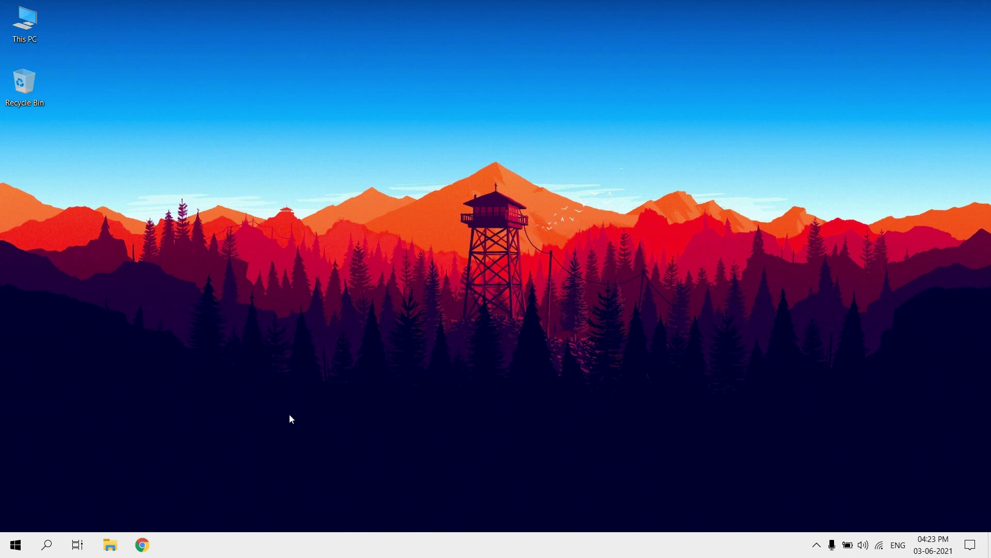
Run chkdsk from a Command Prompt elevated through the UAC prompt
click(47, 545)
text(cm)
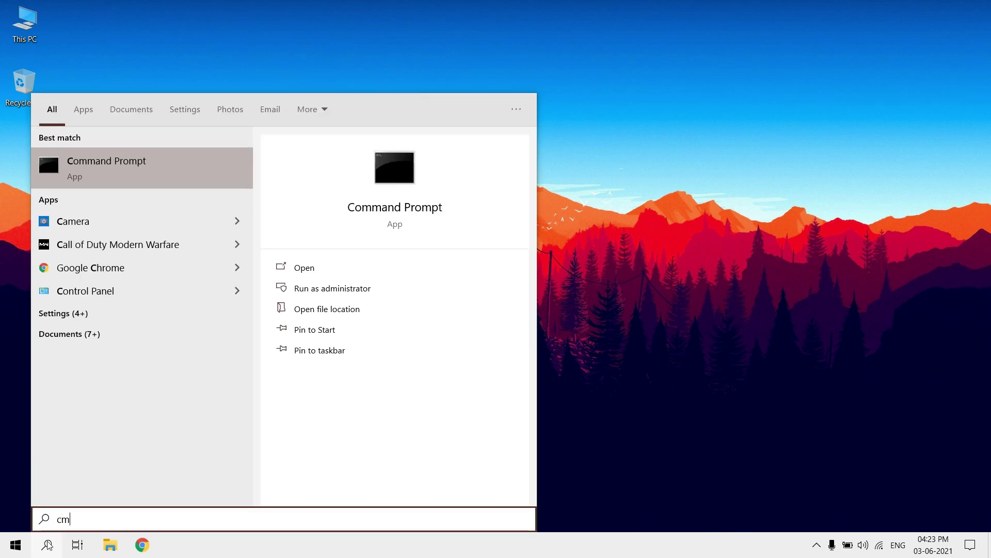
text(d)
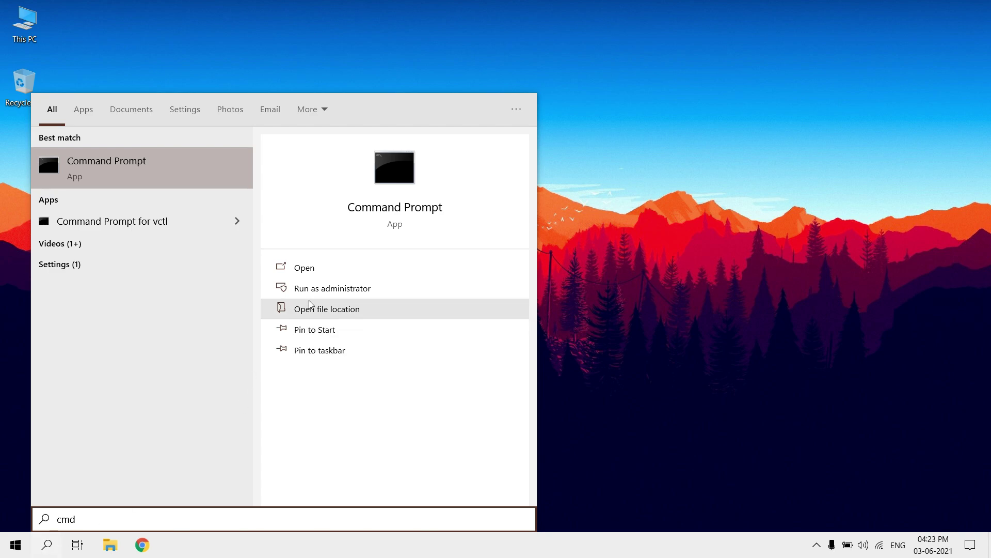
click(329, 288)
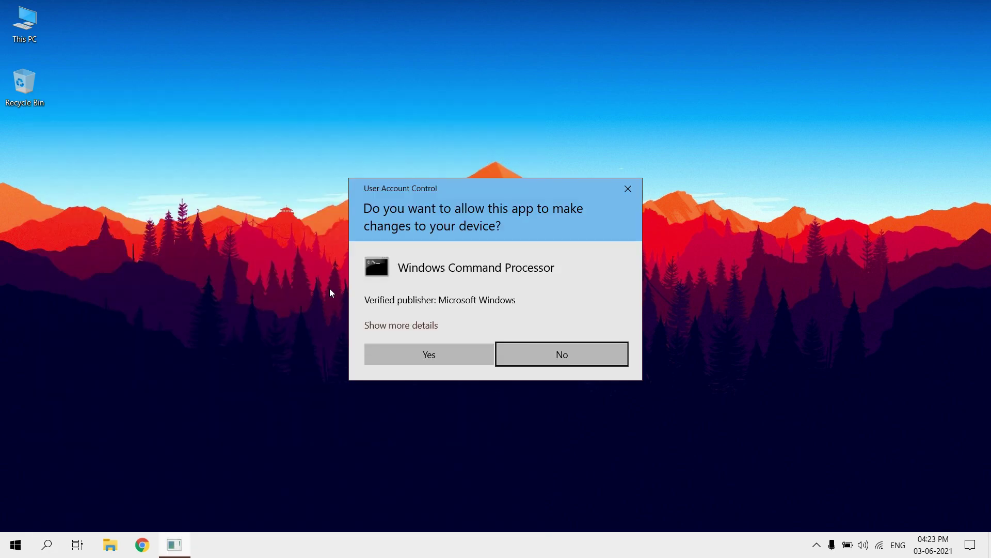
click(408, 354)
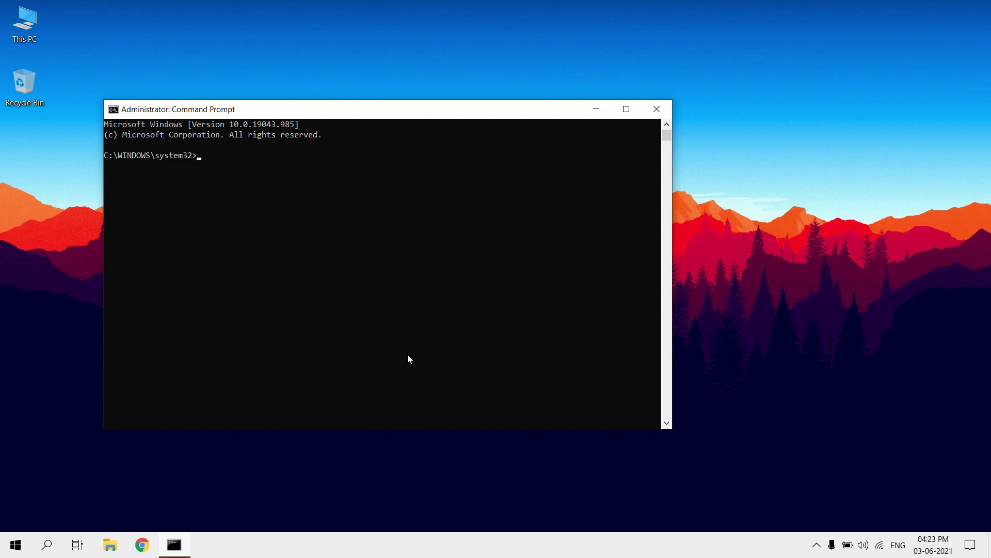
drag(341, 108, 463, 64)
text(chk)
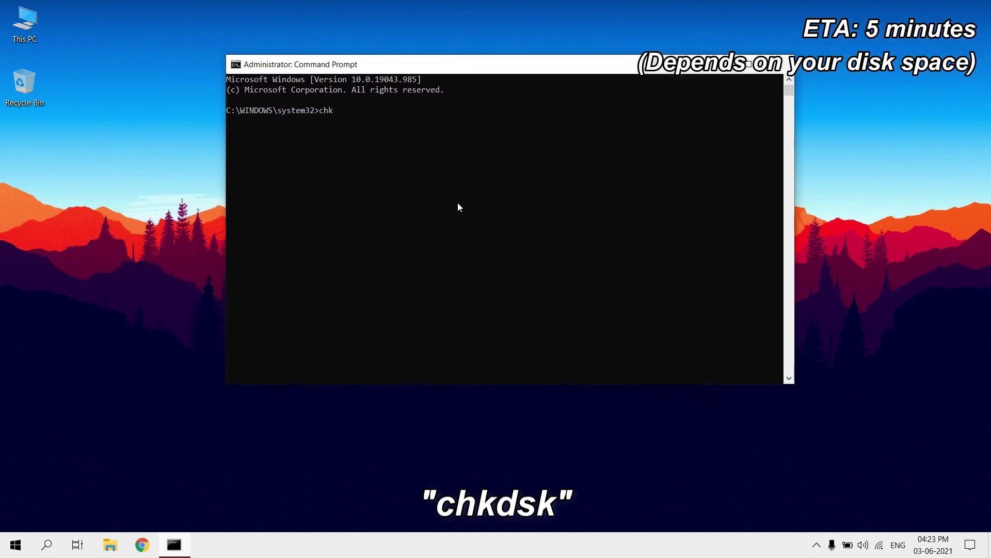
text(dsk)
key(Return)
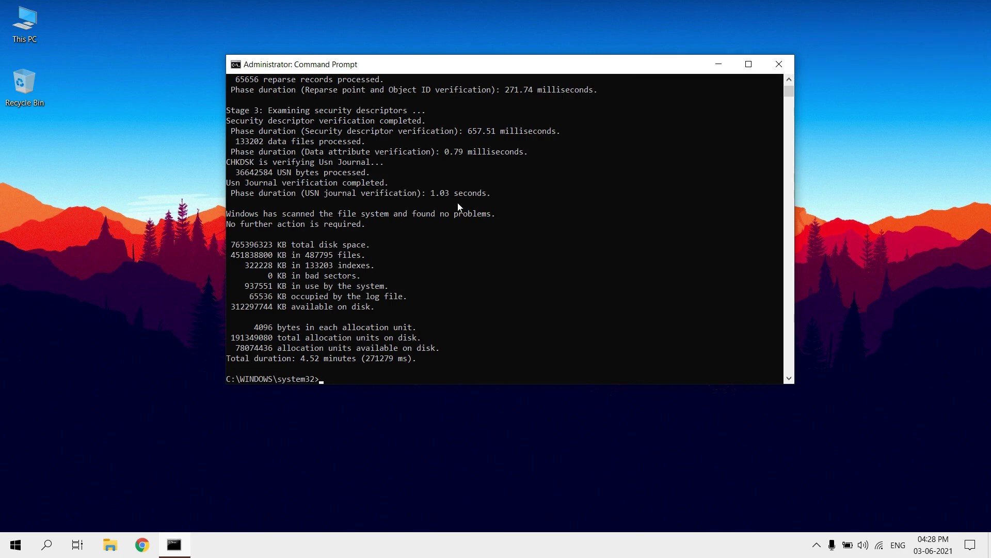
Run SFC /scannow to verify system file integrity
text(SFC /)
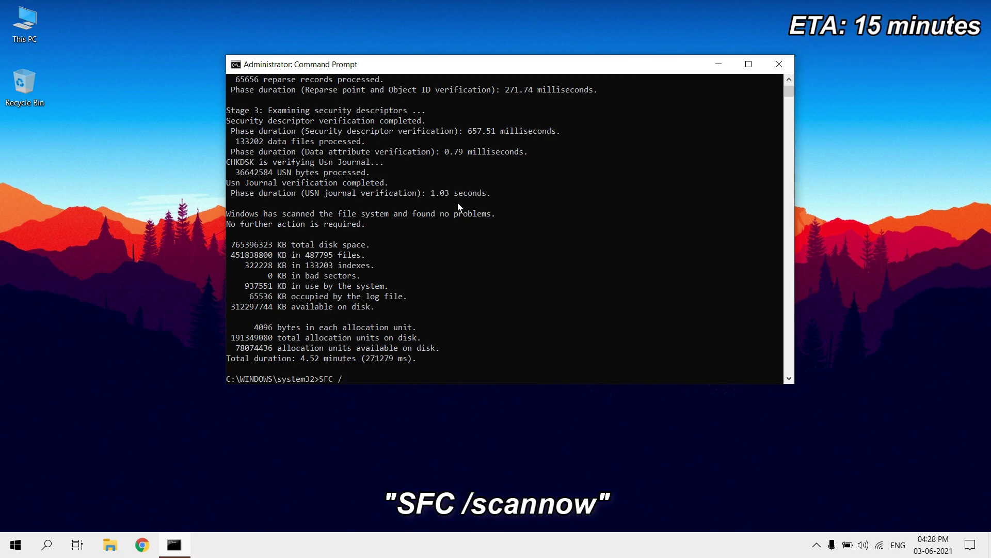
text(scannow)
key(Return)
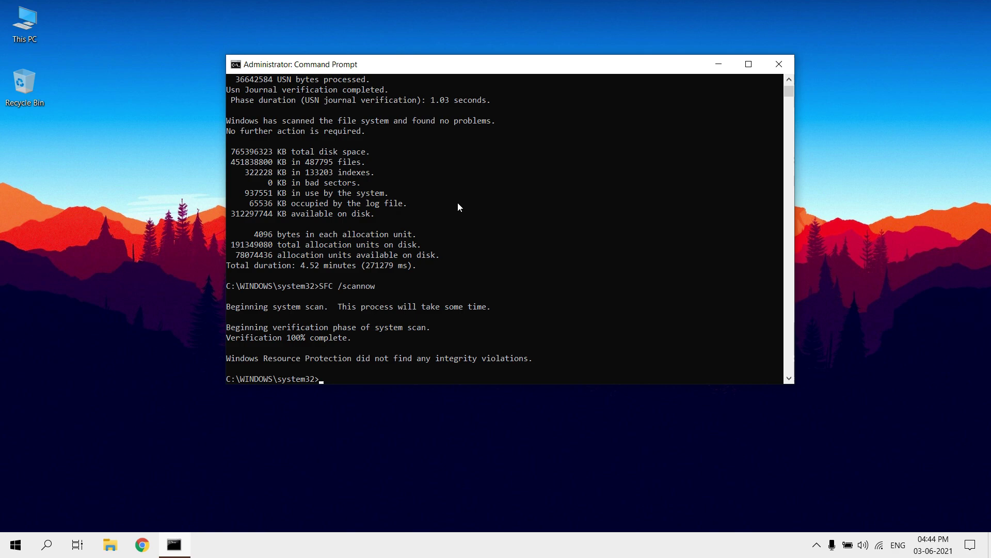
Run DISM /Online /Cleanup-Image /RestoreHealth, then close Command Prompt when it completes
text(DISM)
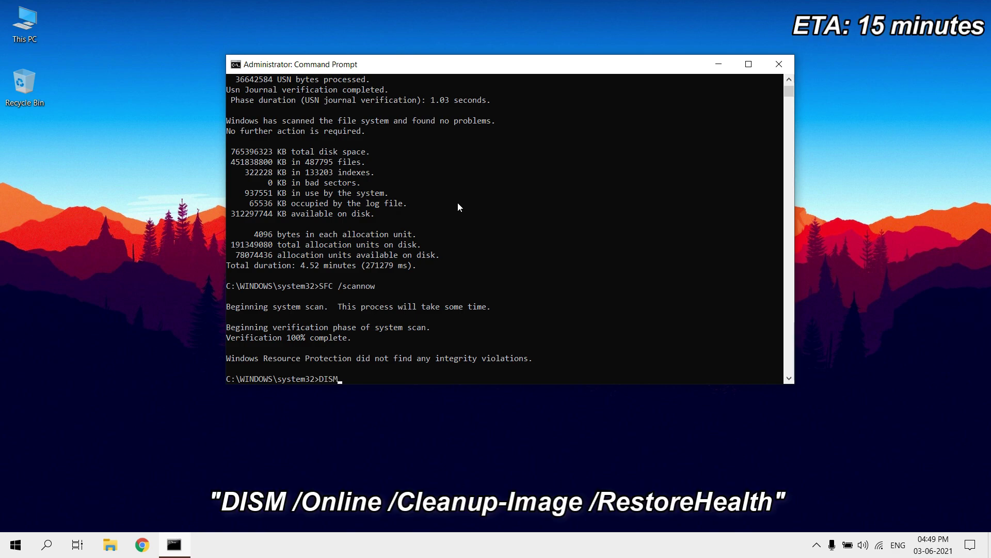
text( /Online /Cleanup-Image /Restore)
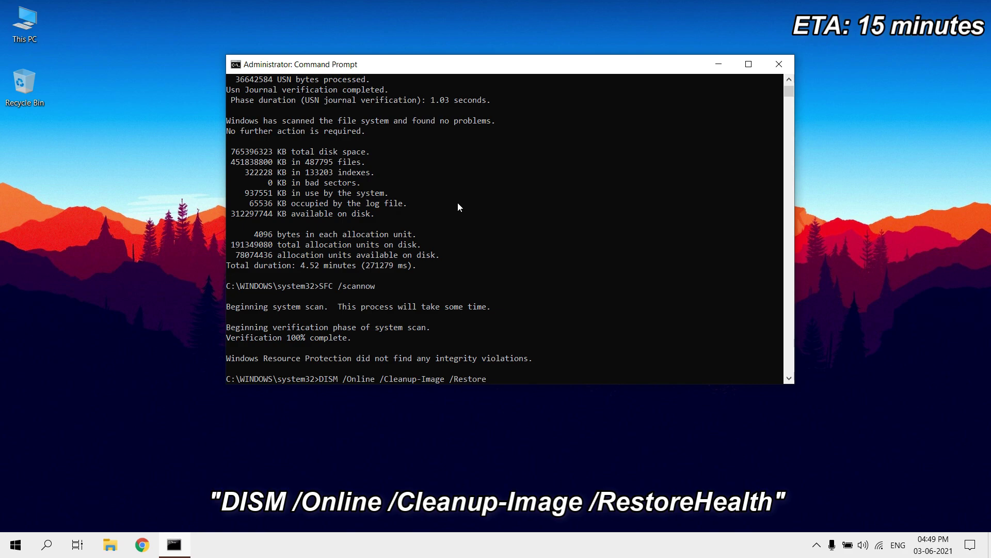
text(Health)
key(Return)
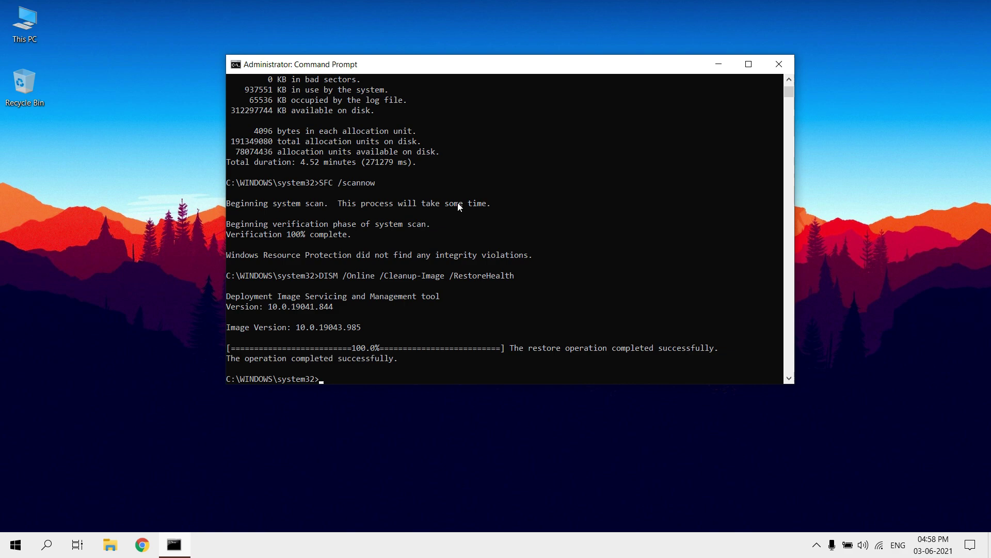
click(783, 57)
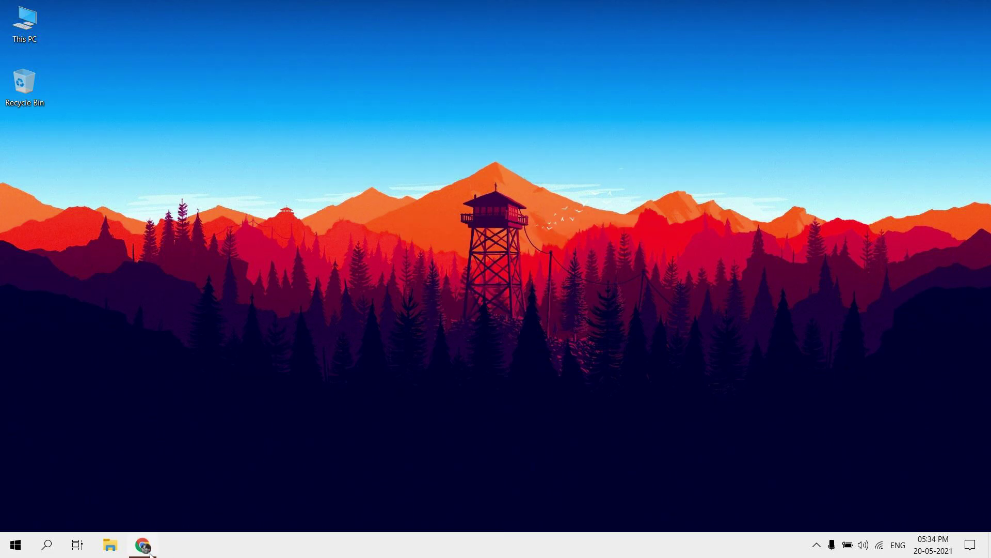
Download the Windows10Debloater repository ZIP from GitHub and extract it onto the desktop
click(148, 550)
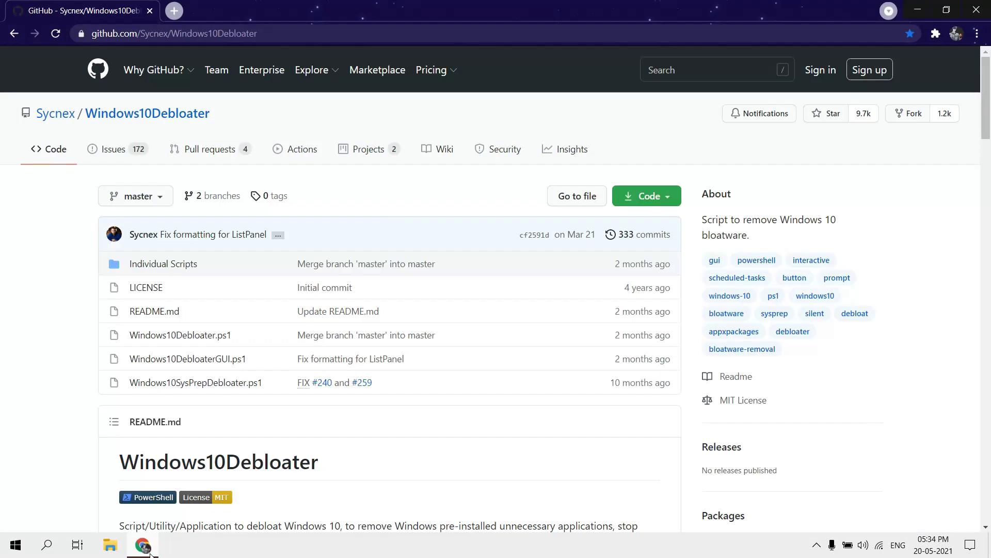
click(646, 200)
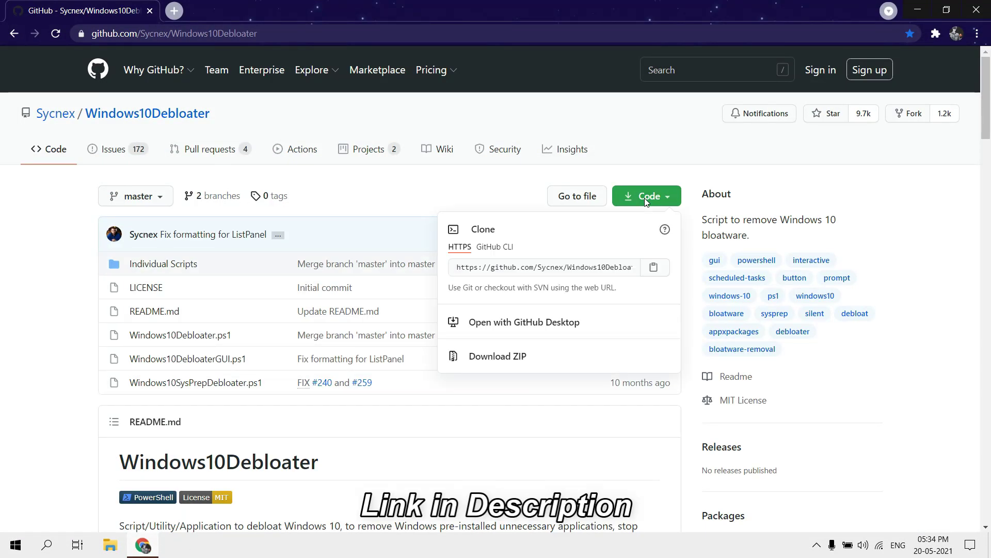
click(519, 363)
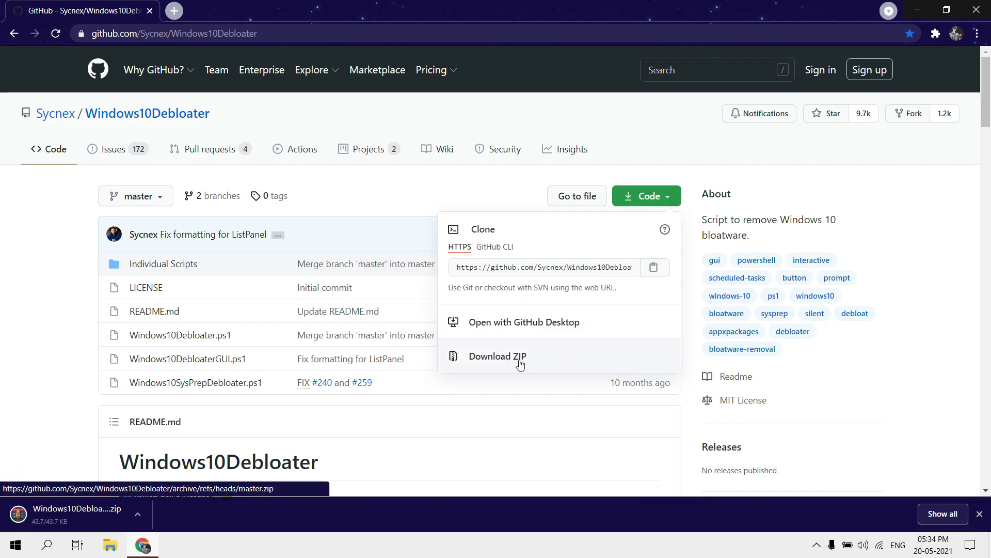
click(984, 8)
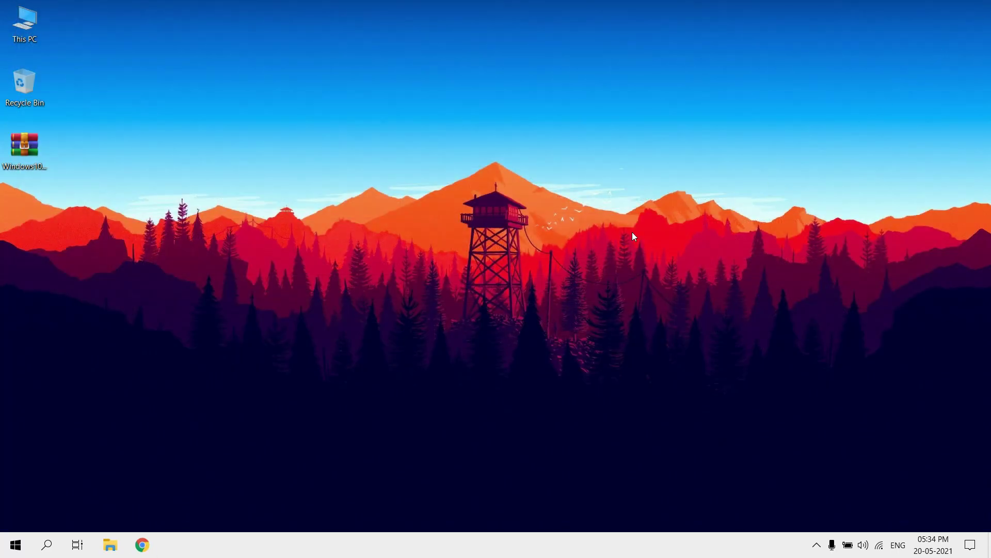
right_click(33, 158)
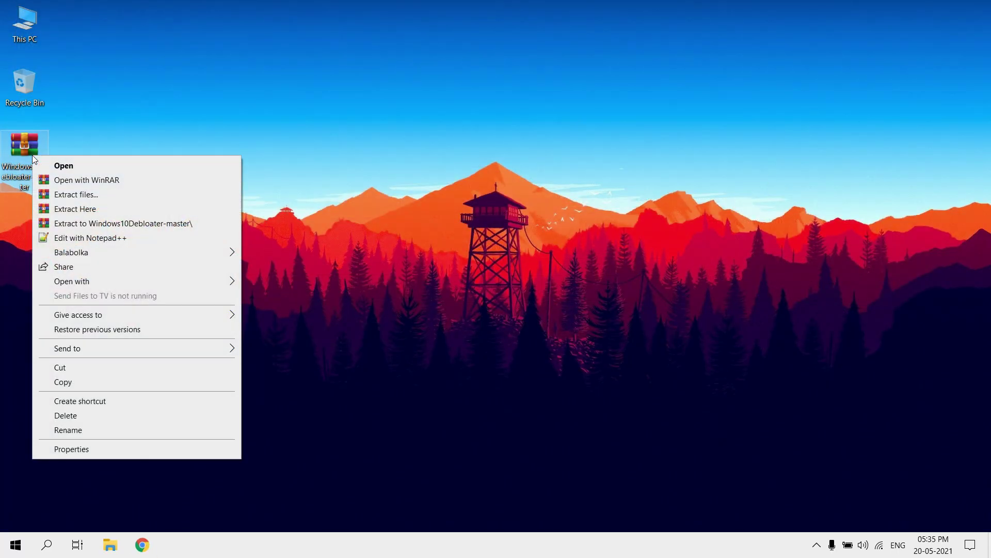
click(56, 208)
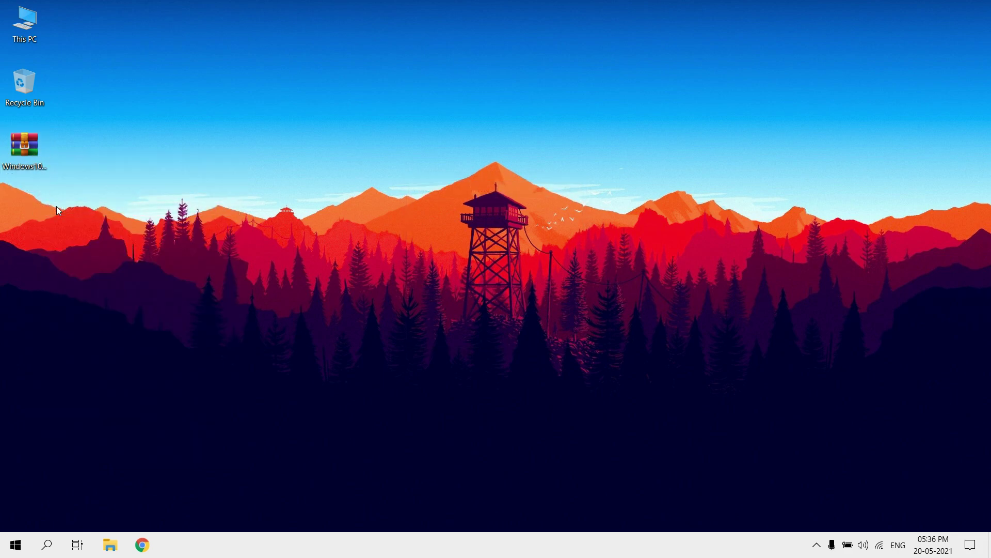
Launch Windows10DebloaterGUI with PowerShell from the extracted folder and arrange both windows
double_click(38, 216)
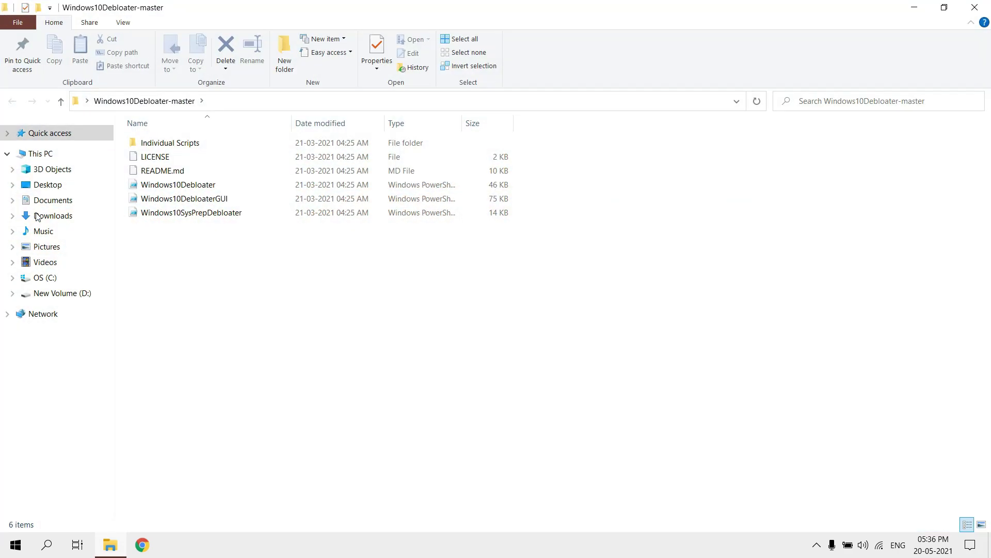
click(211, 205)
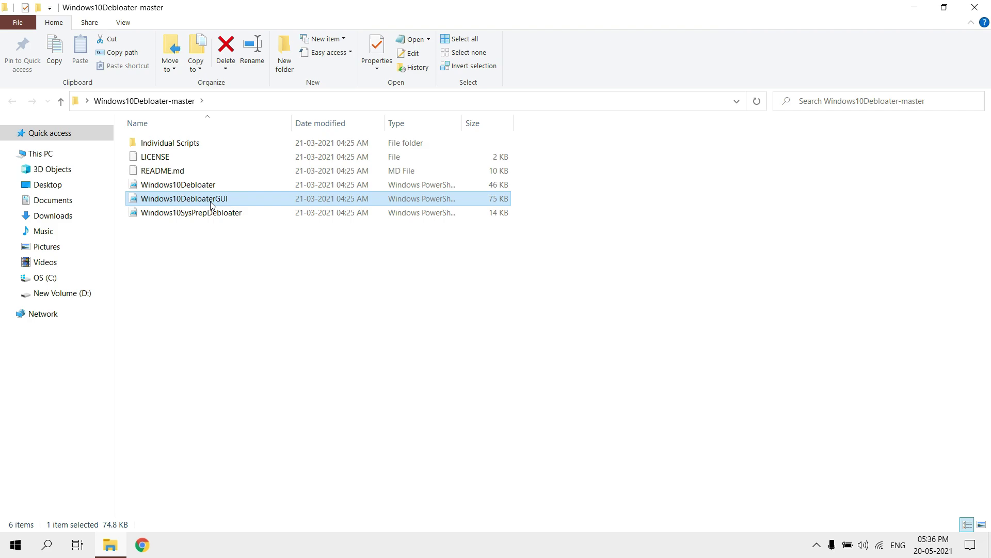
right_click(211, 204)
click(256, 227)
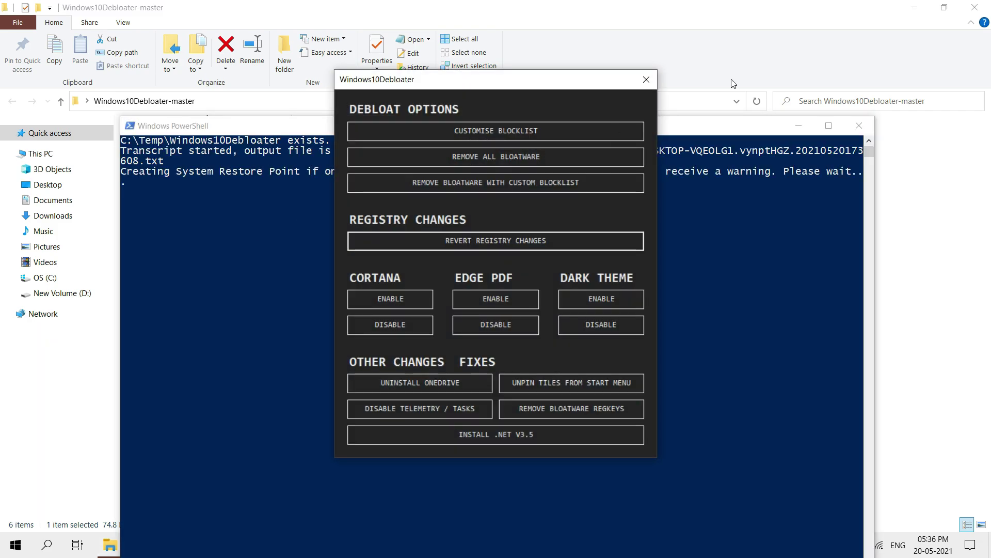
click(975, 7)
drag(558, 112, 531, 100)
click(670, 129)
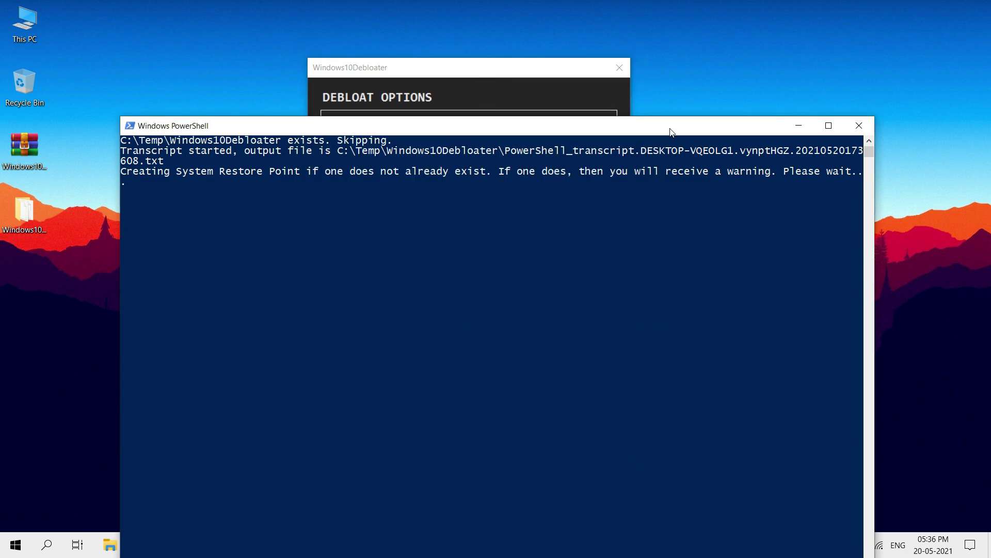
drag(670, 132, 661, 22)
click(222, 485)
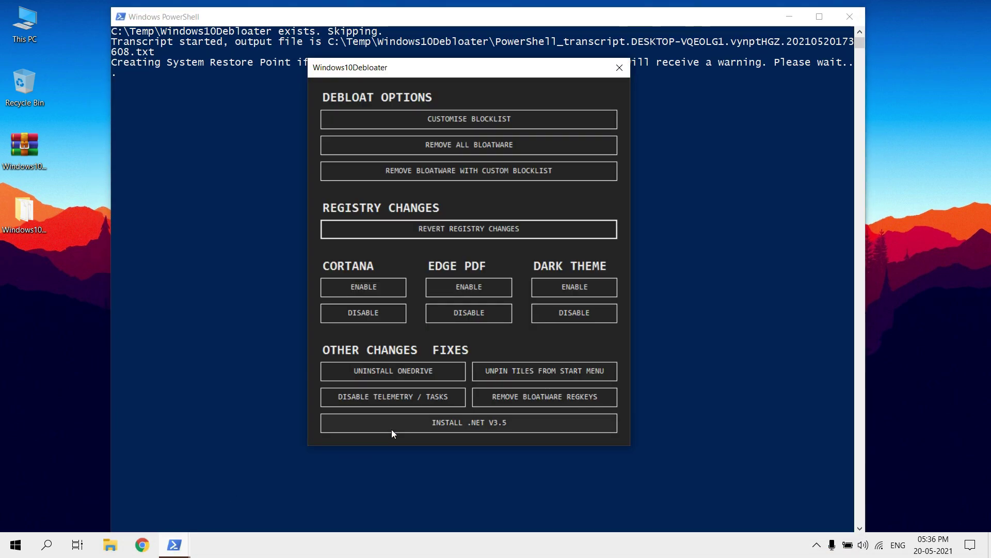
Save a custom allowlist and blocklist to custom-lists.ps1, then close the customisation dialog
click(454, 122)
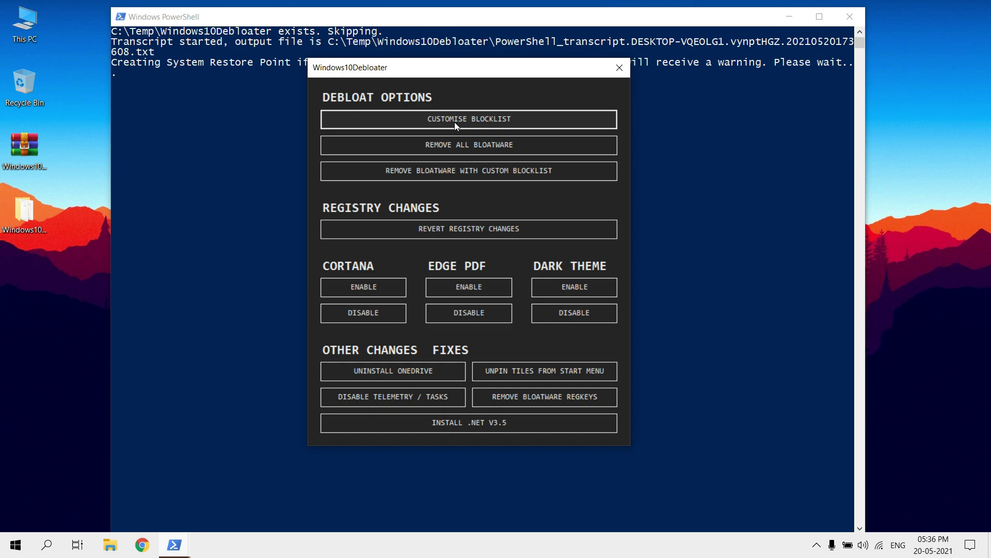
scroll(625, 128, down, 15)
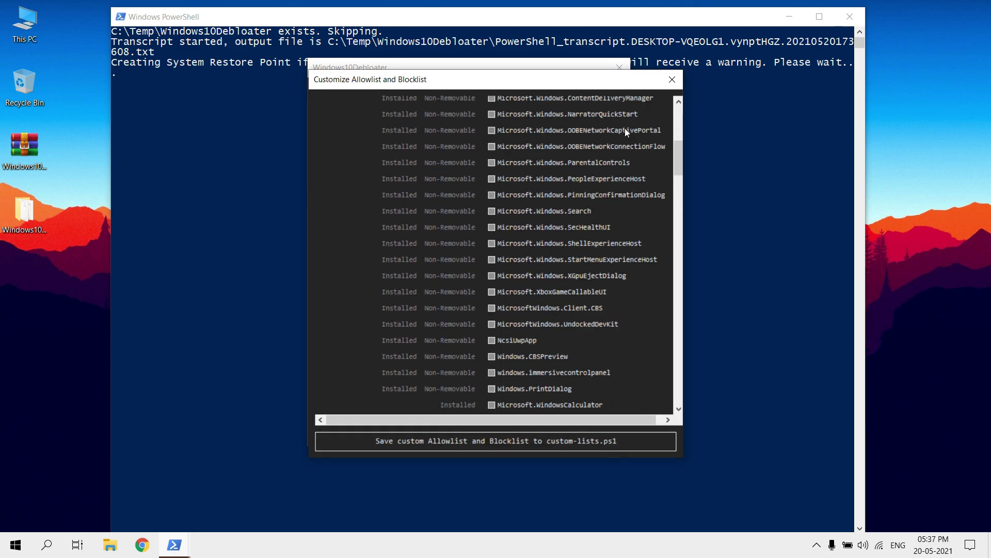
scroll(552, 316, down, 10)
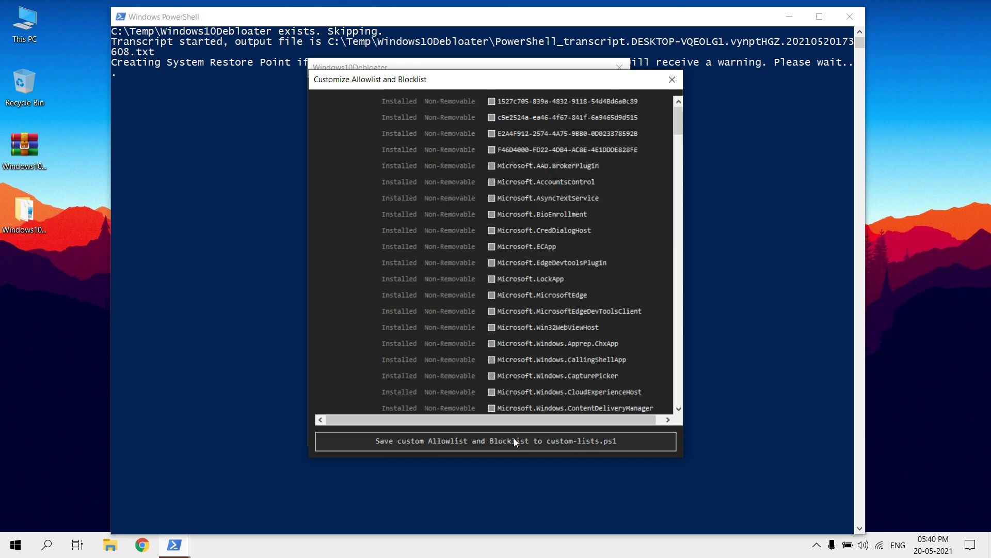
click(505, 444)
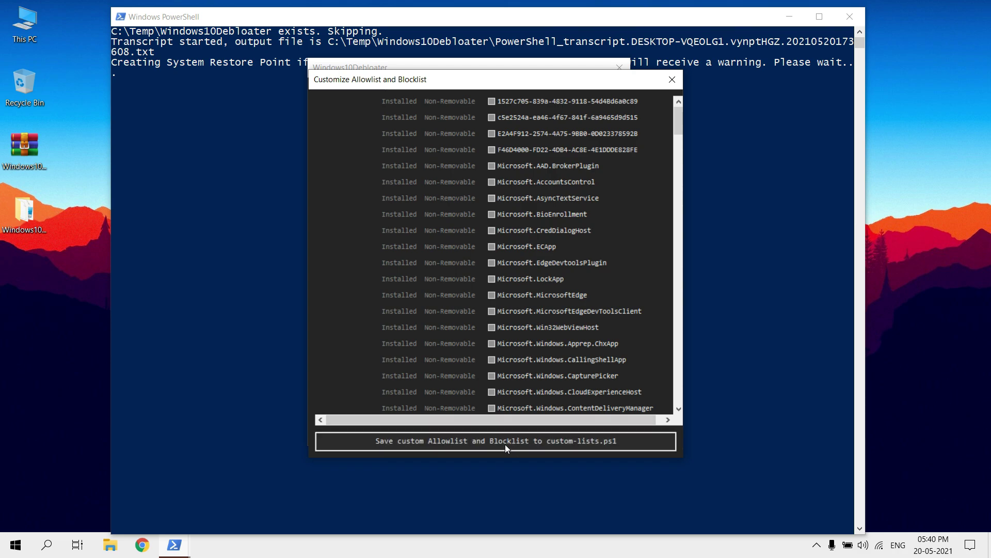
click(666, 79)
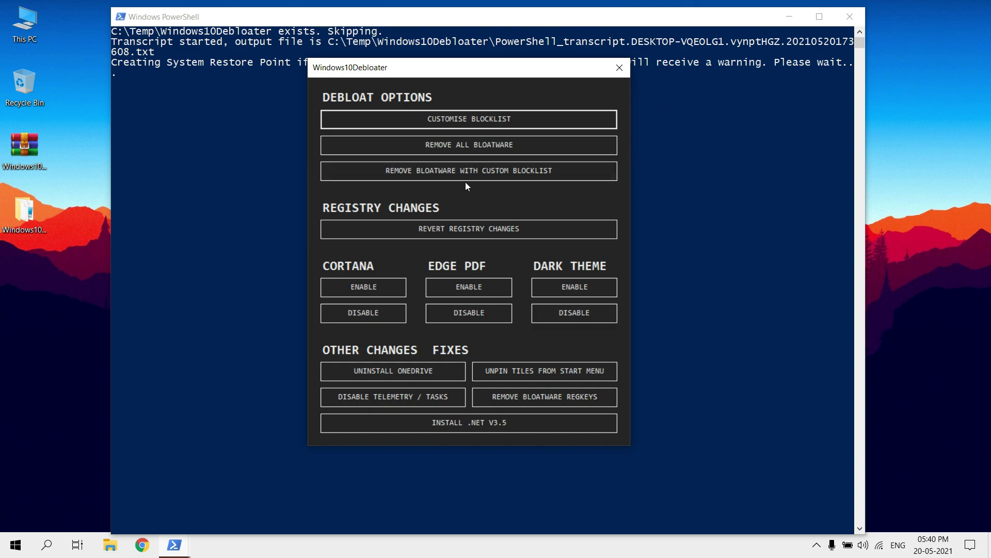
Remove bloatware via the custom blocklist, disable Cortana and Edge's PDF takeover, uninstall OneDrive
click(491, 175)
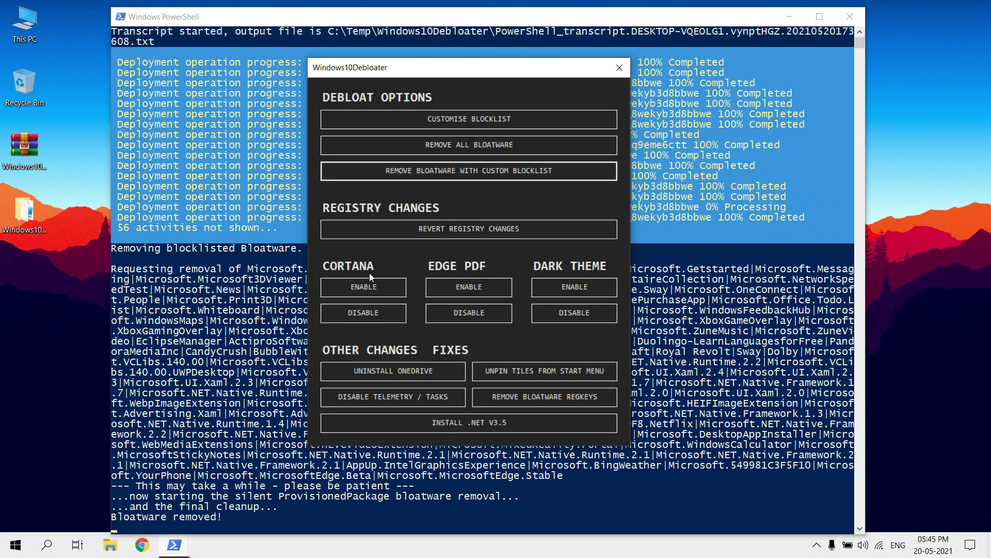
click(382, 317)
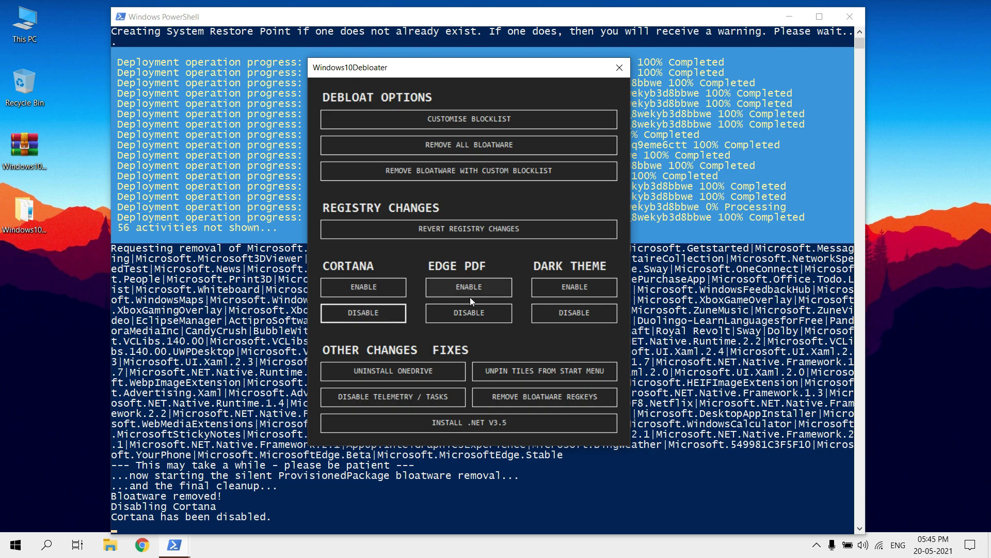
click(472, 311)
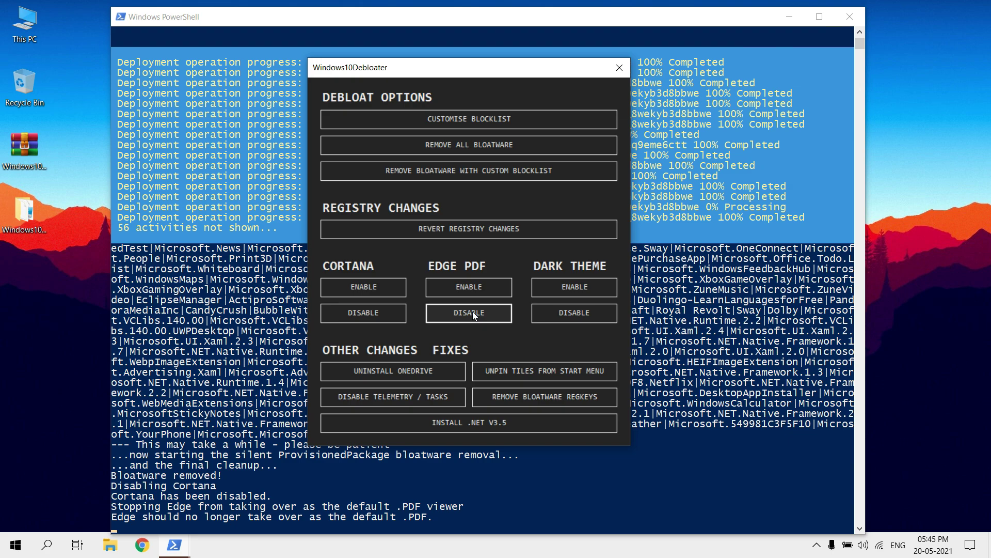
click(410, 370)
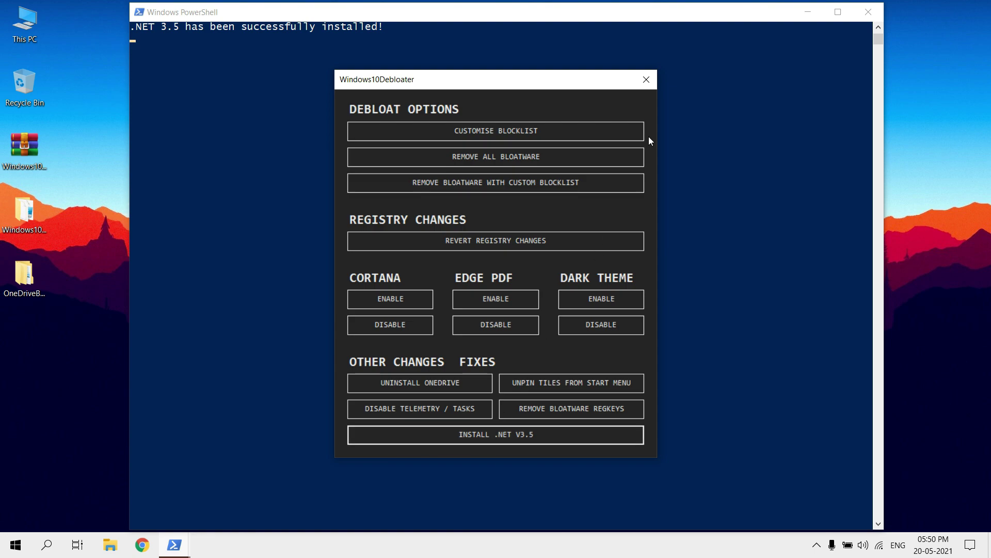
Close the Windows10Debloater window, which also closes its PowerShell window
click(649, 78)
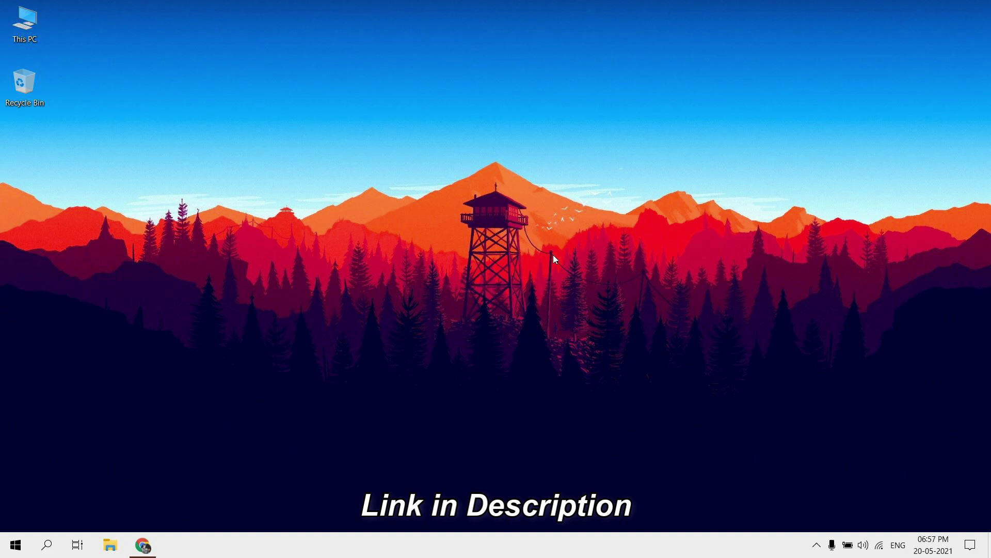
Download cleanmgrplus.zip (Cleanmgr+ 1.38.1200) from builtbybel.com, then close Chrome
click(142, 548)
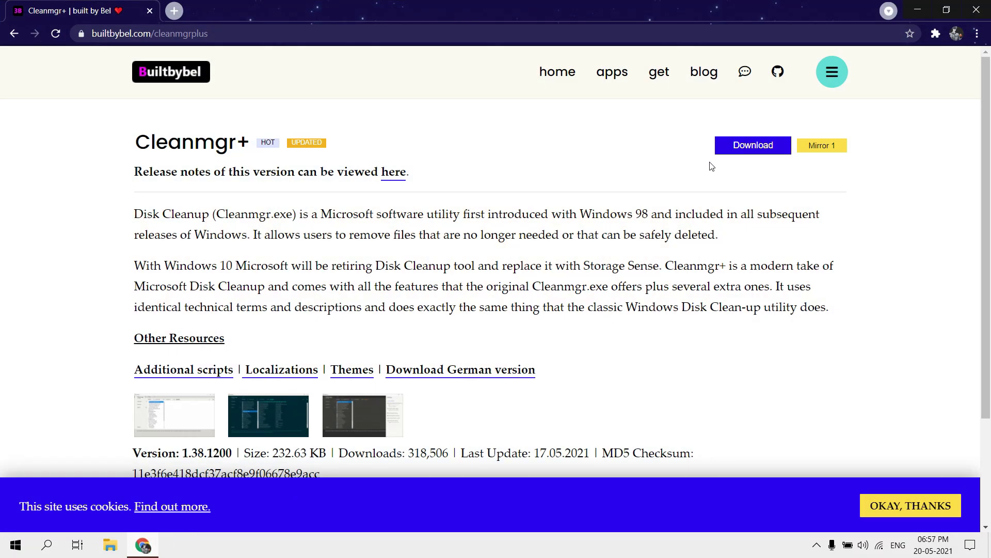
click(756, 149)
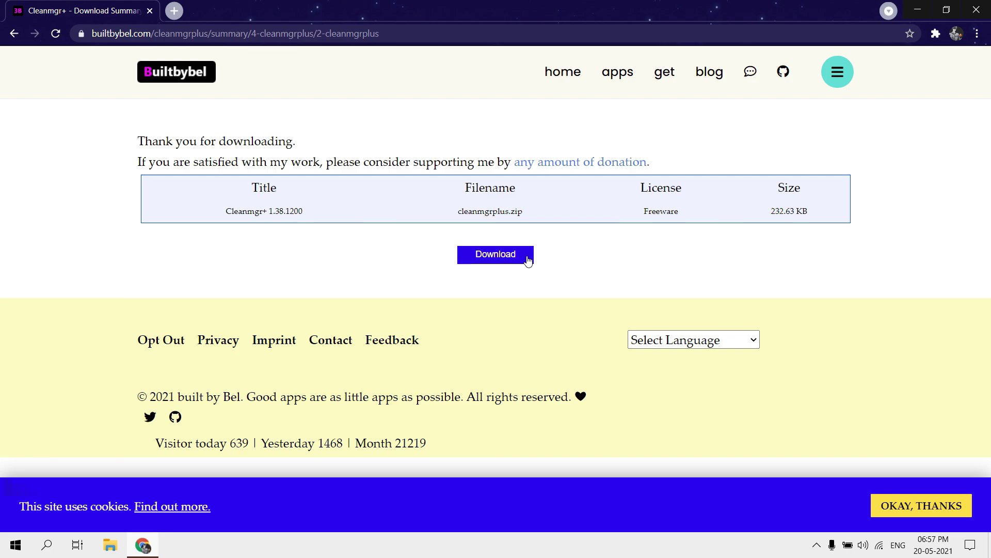
click(505, 261)
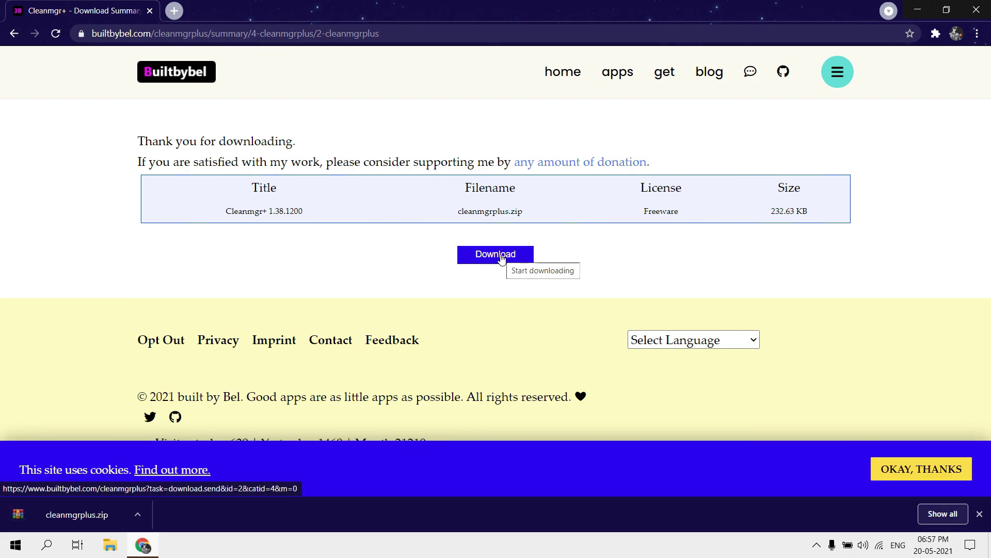
click(976, 10)
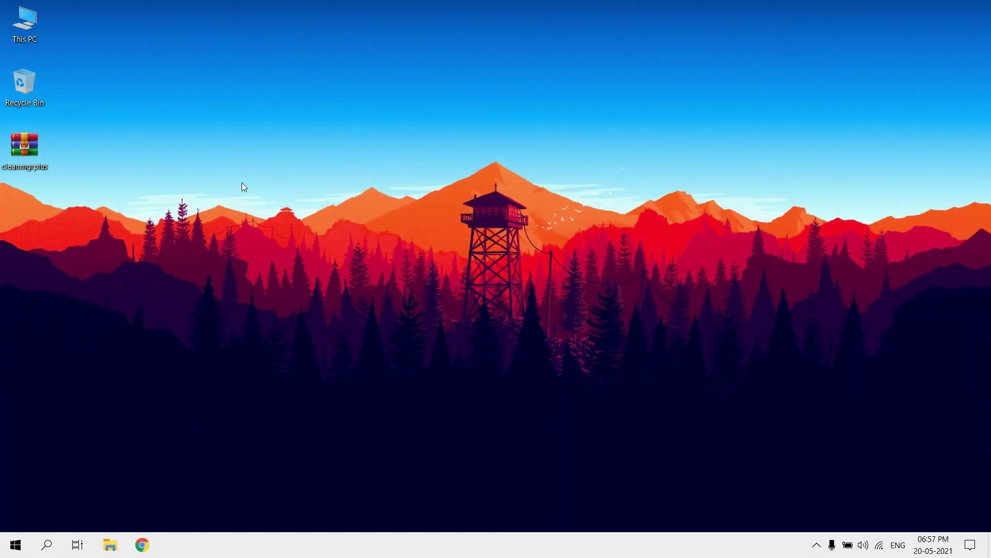
Extract the cleanmgrplus archive into a cleanmgrplus folder on the desktop
right_click(33, 147)
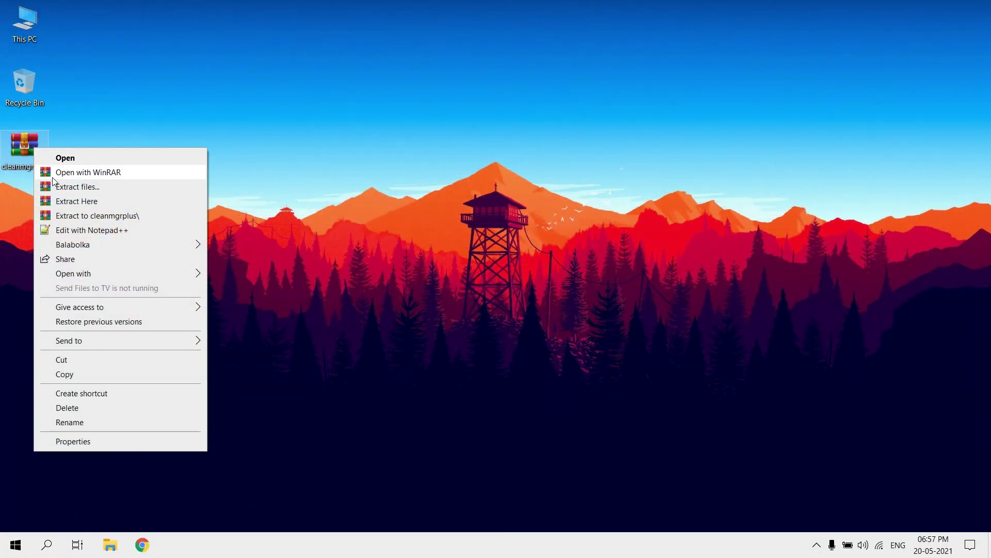
click(65, 187)
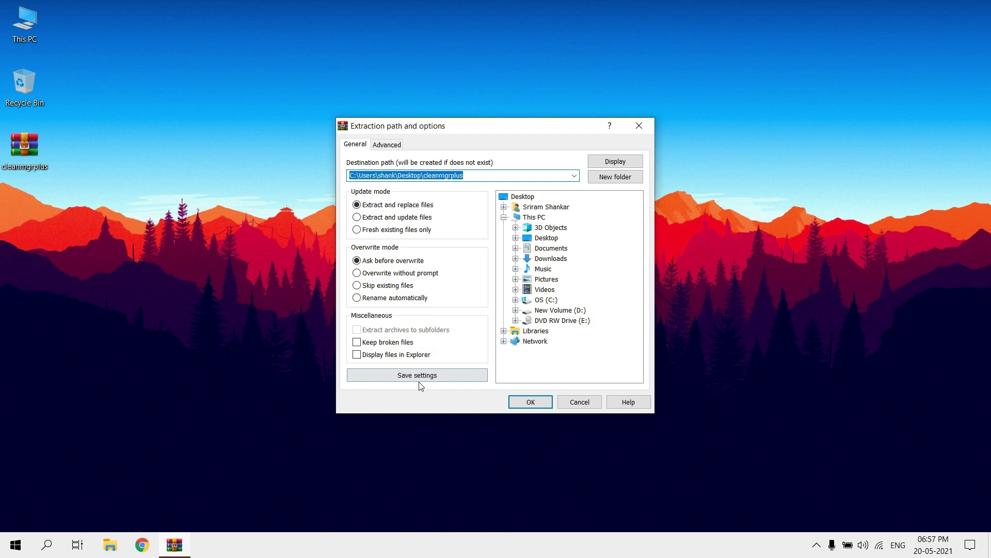
click(526, 405)
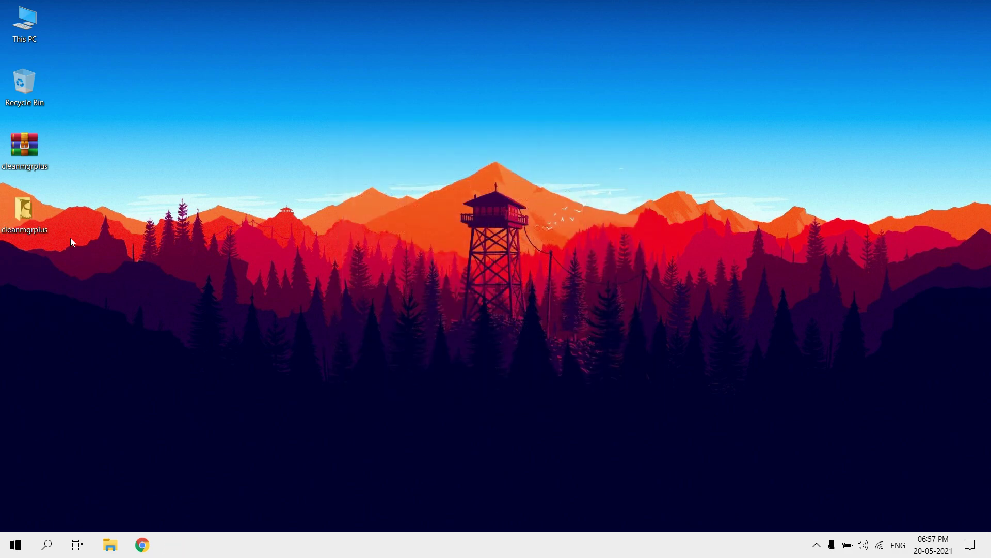
Launch Cleanmgr+ from the cleanmgrplus folder as administrator and dismiss its welcome notice
double_click(43, 221)
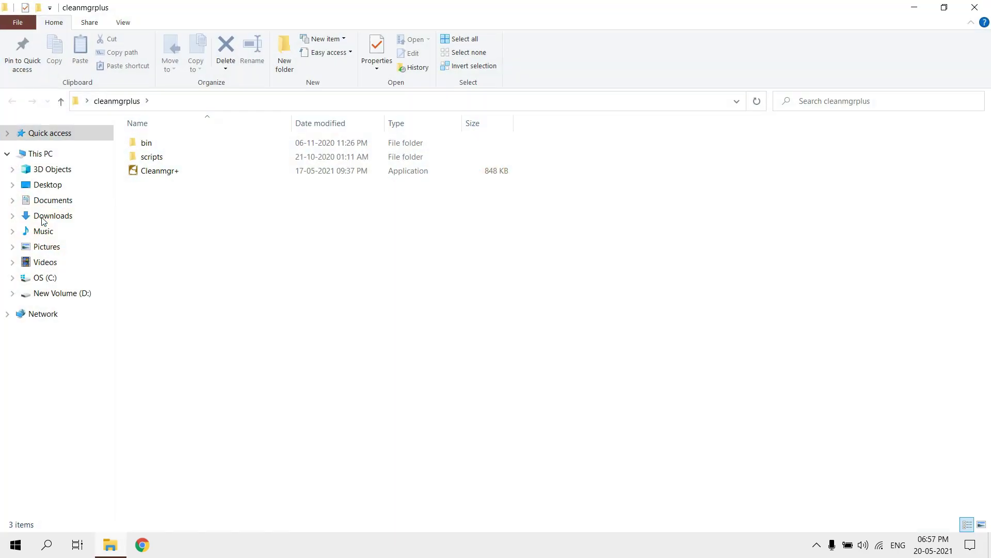
right_click(197, 172)
click(246, 202)
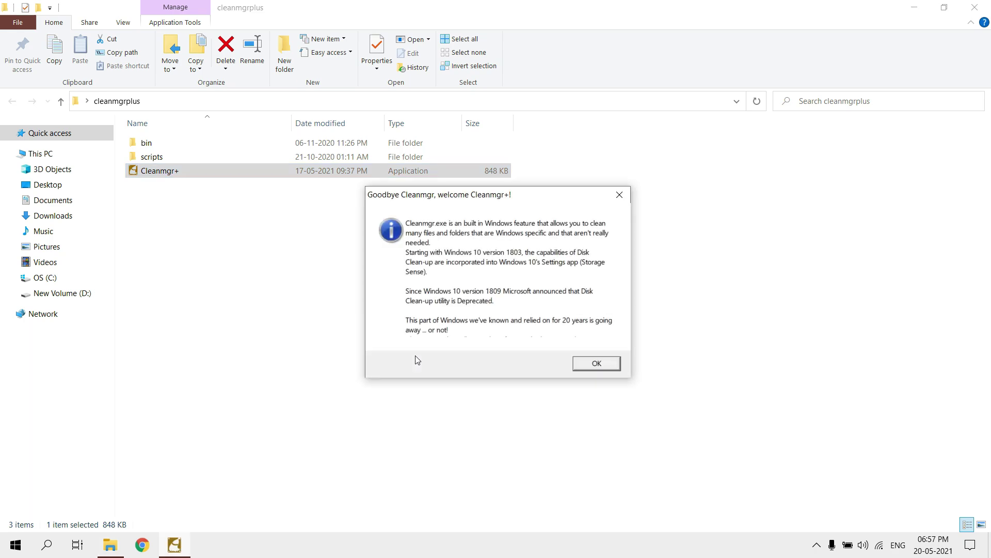
click(597, 364)
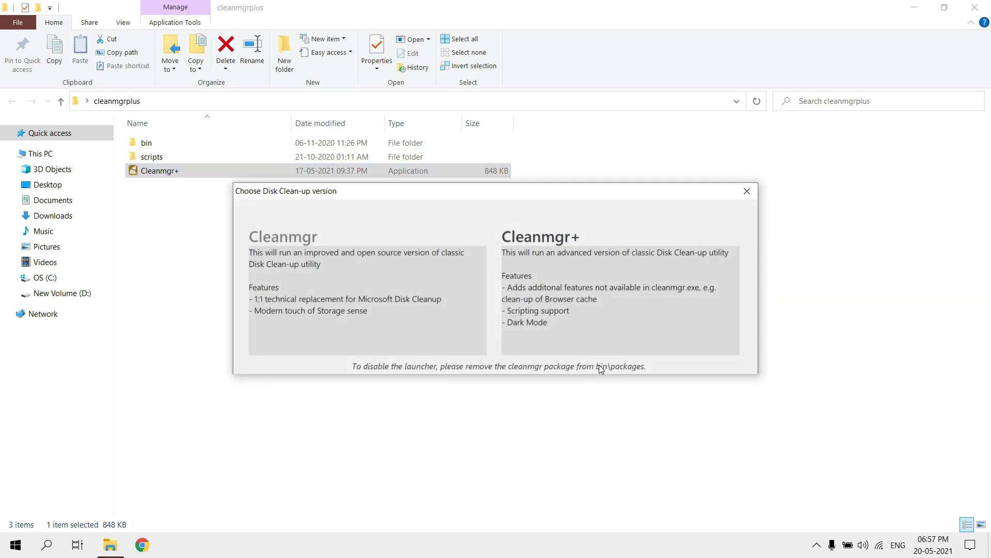
Choose the Cleanmgr+ edition, close File Explorer and move the Cleanmgr+ window
click(595, 312)
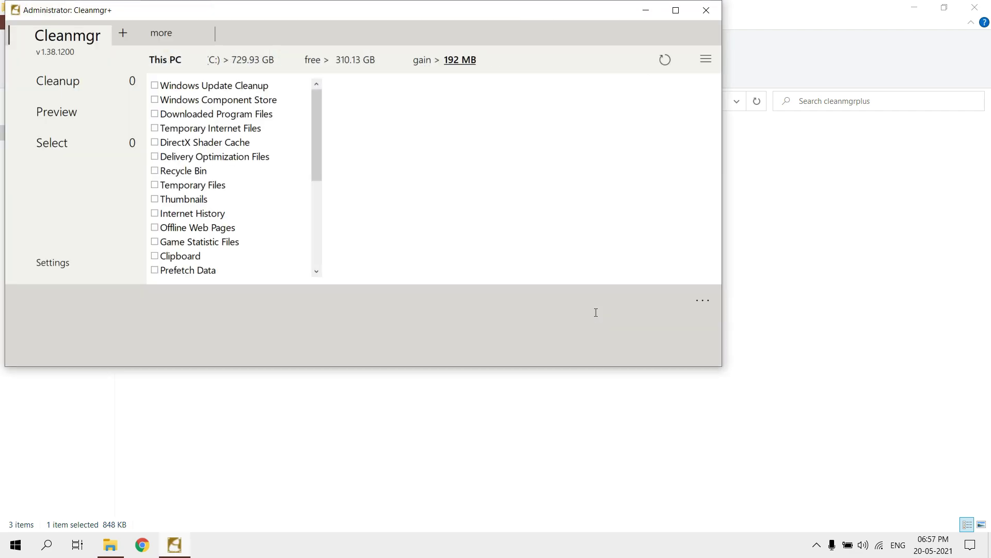
click(975, 8)
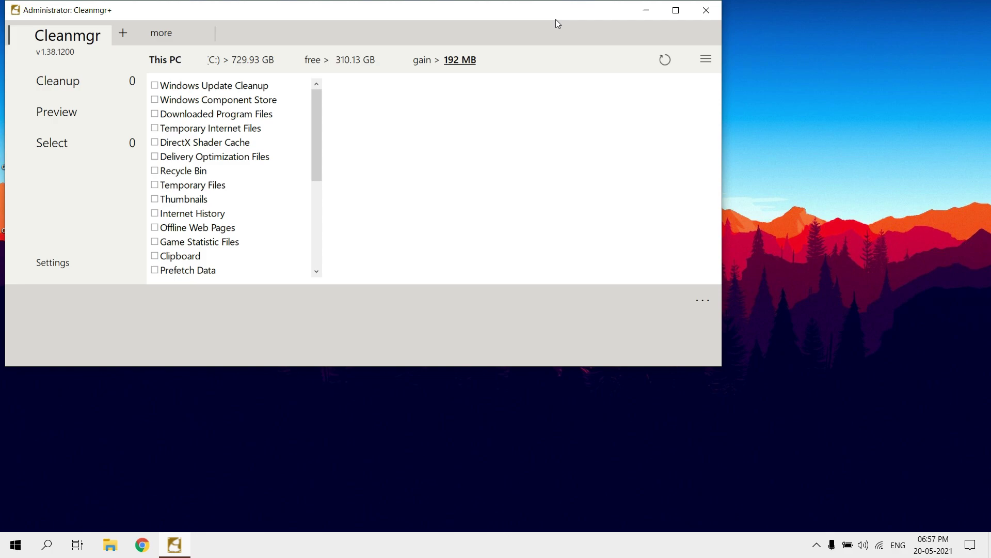
drag(457, 11, 575, 54)
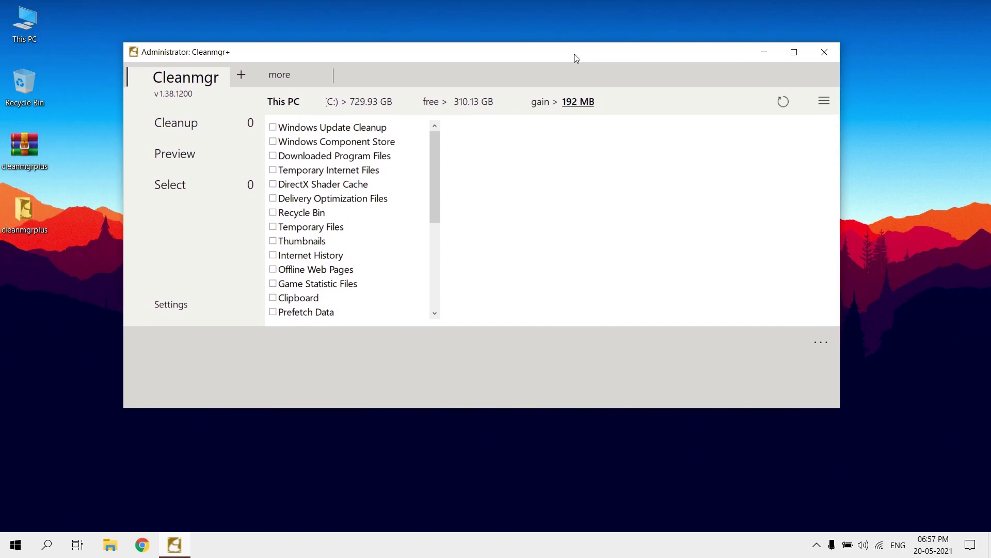
Tick Windows Update Cleanup through Prefetch Data, skipping Windows Component Store
click(273, 128)
click(322, 144)
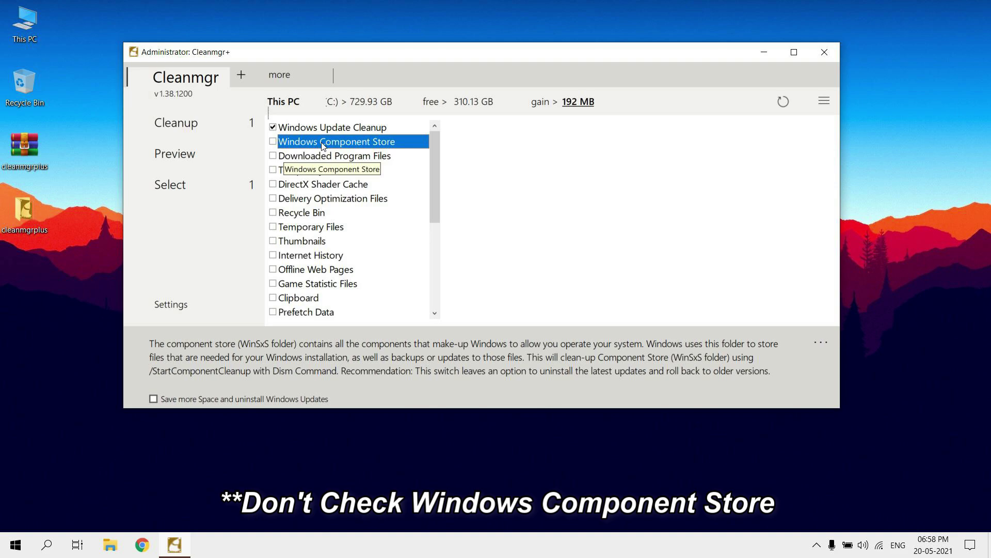
click(272, 155)
click(273, 170)
click(272, 184)
click(273, 198)
click(273, 212)
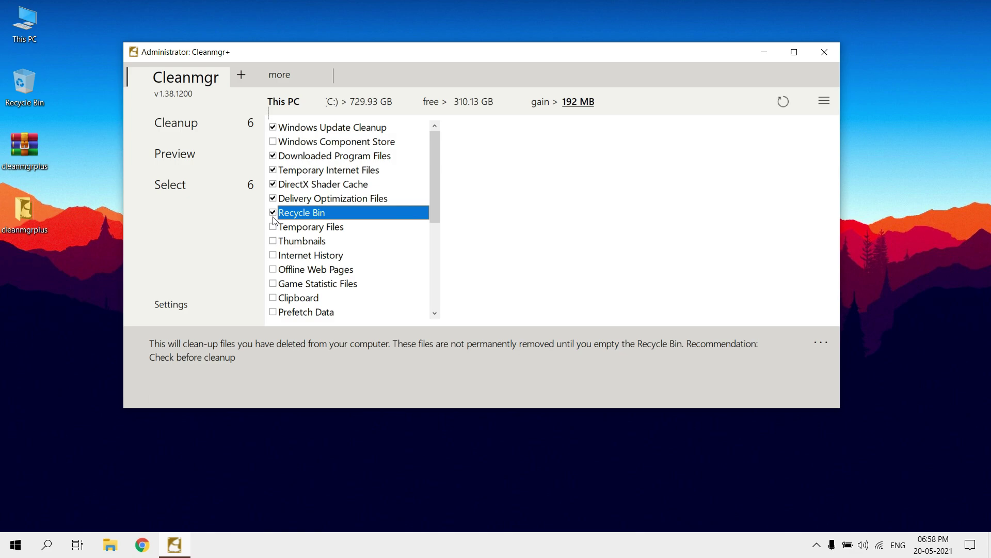
click(273, 227)
click(273, 240)
click(273, 255)
click(272, 269)
click(272, 284)
click(272, 298)
click(272, 312)
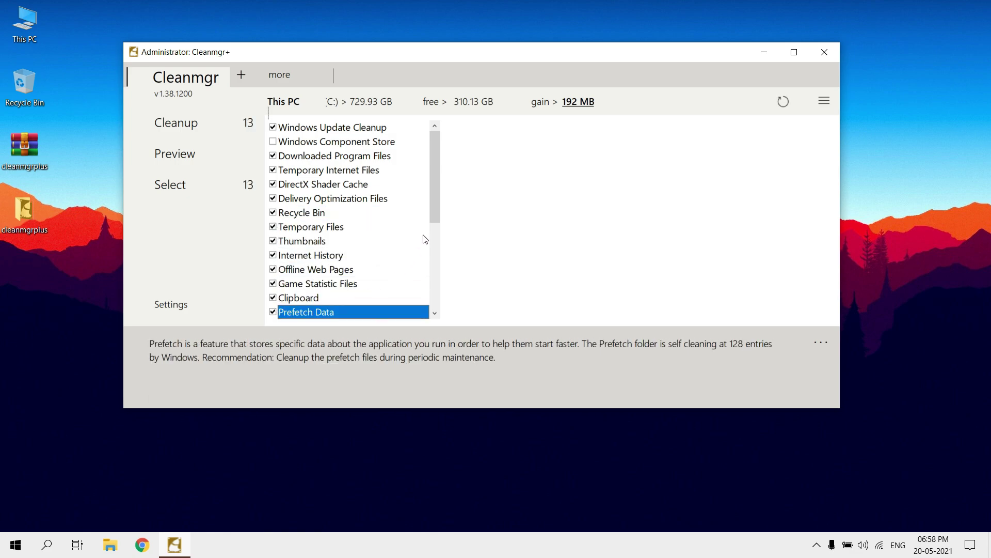
Tick Recent Documents through System Hibernation File, skipping Compress System Installation, then view the scripts list
scroll(434, 266, down, 4)
click(273, 142)
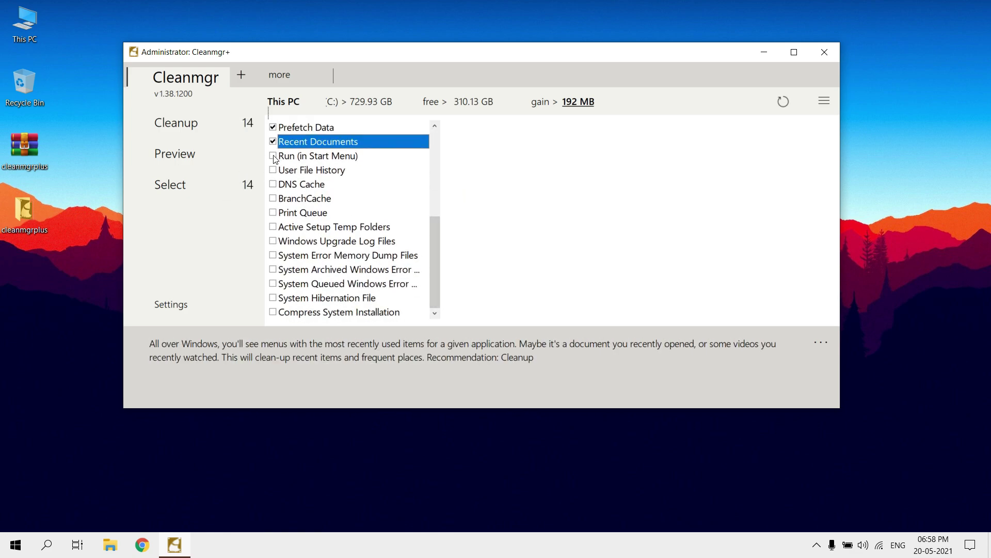
click(272, 156)
click(272, 169)
click(272, 184)
click(272, 198)
click(273, 212)
click(272, 226)
click(272, 240)
click(273, 255)
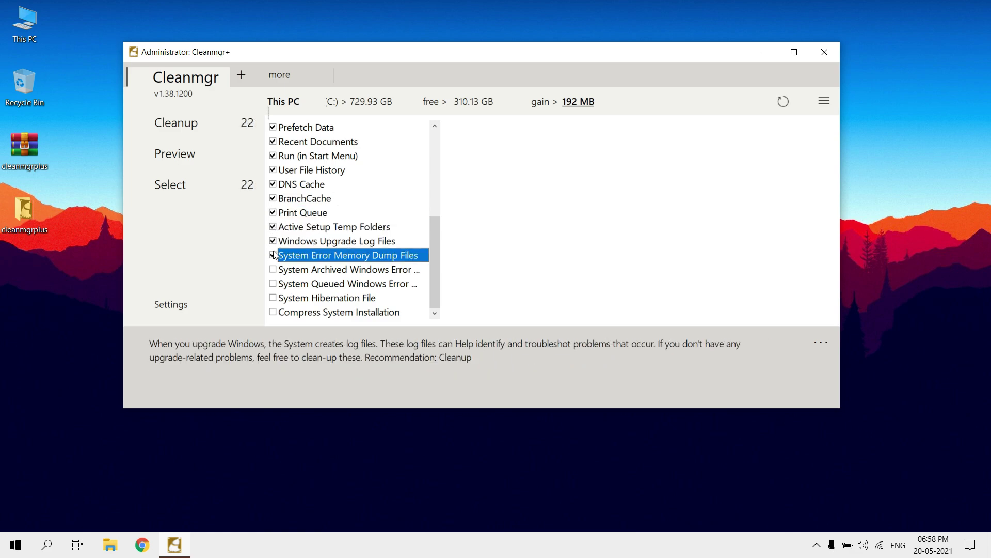
click(273, 269)
click(273, 284)
click(272, 298)
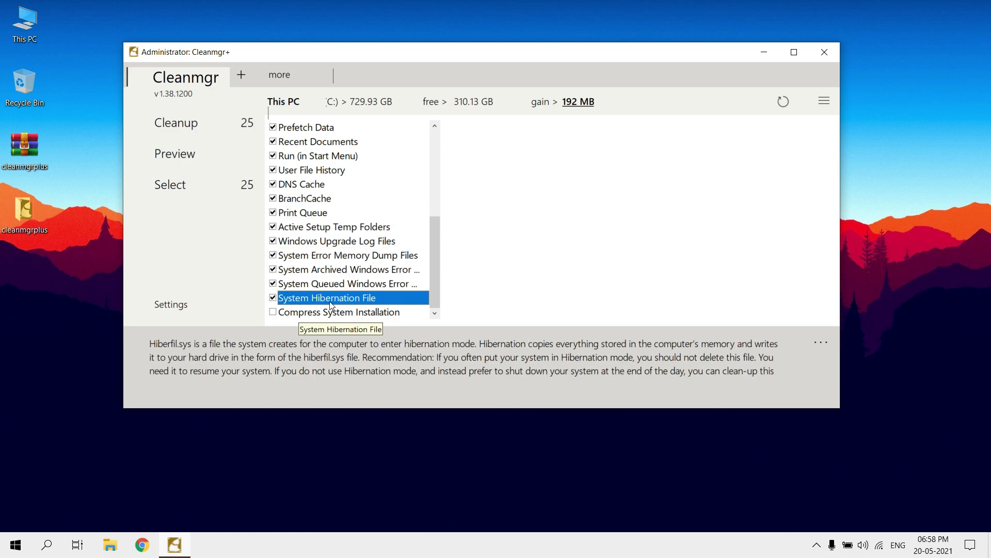
click(333, 313)
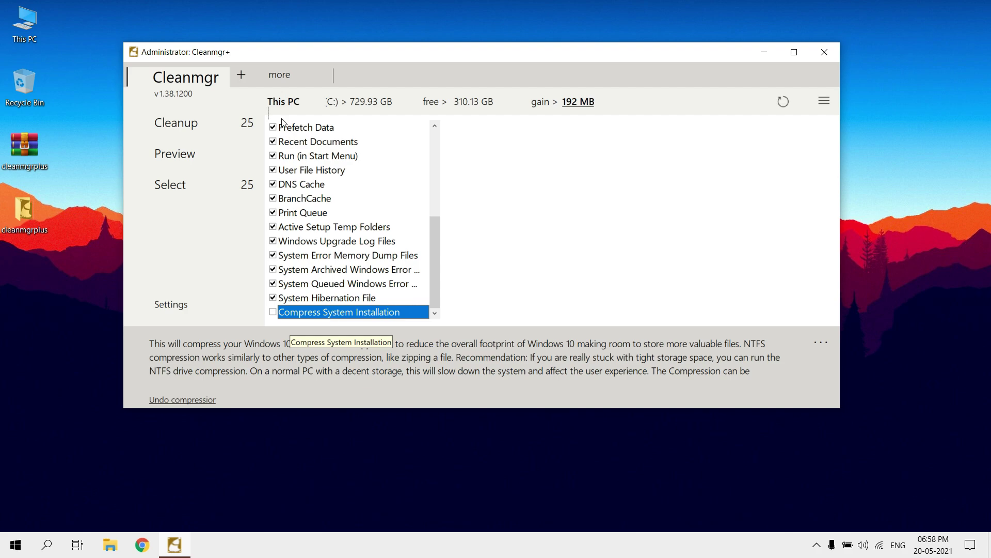
click(269, 79)
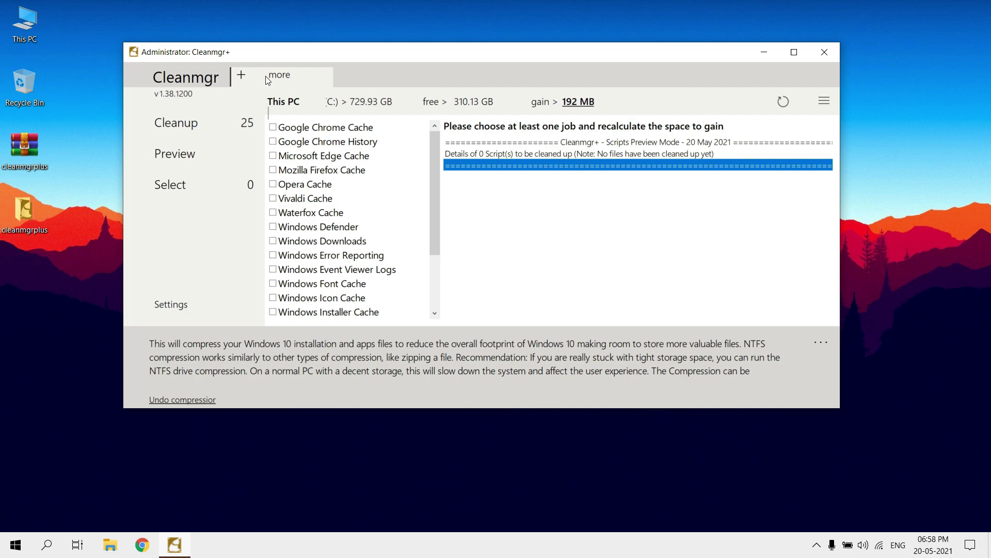
Tick Google Chrome Cache, Windows Defender, Error Reporting, Event Viewer Logs and Font Cache scripts
click(272, 127)
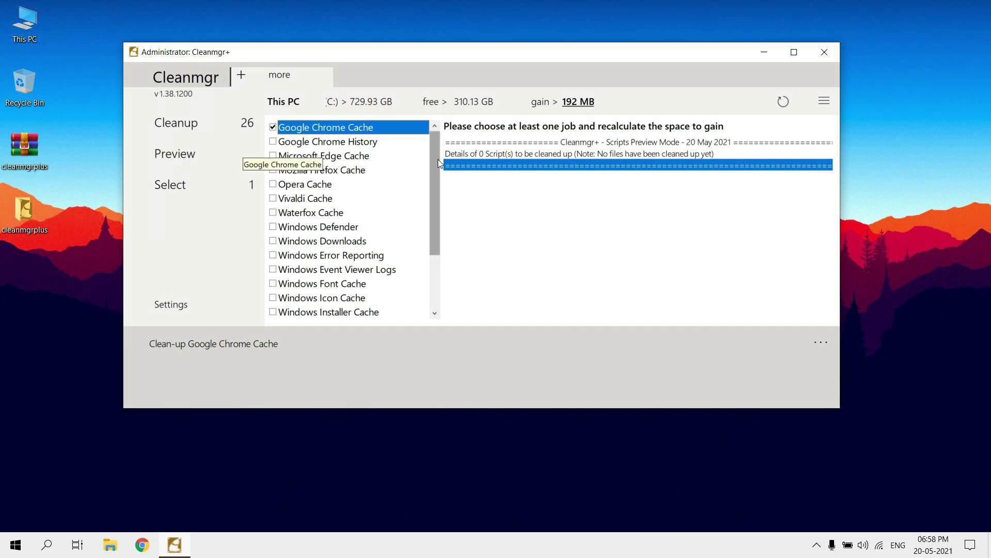
drag(437, 161, 438, 206)
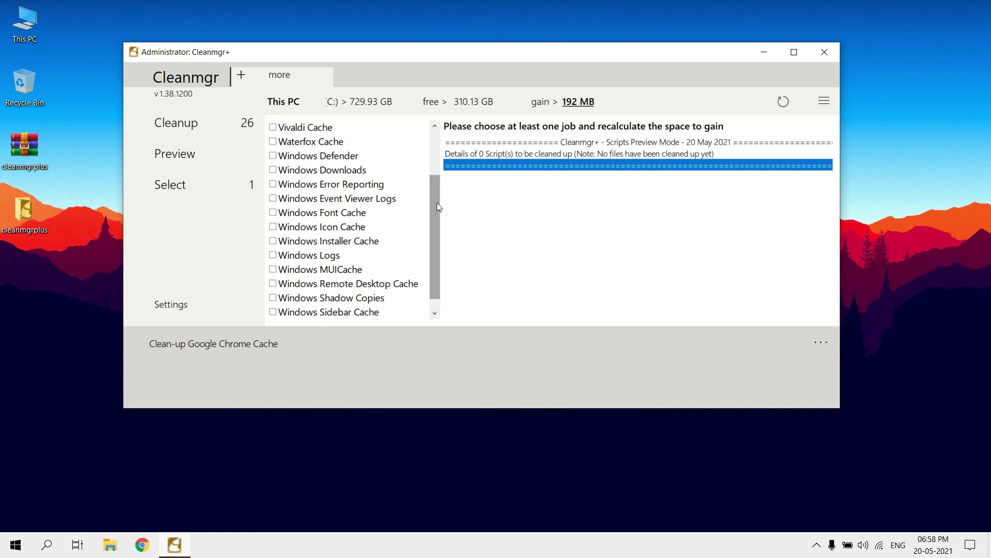
click(273, 156)
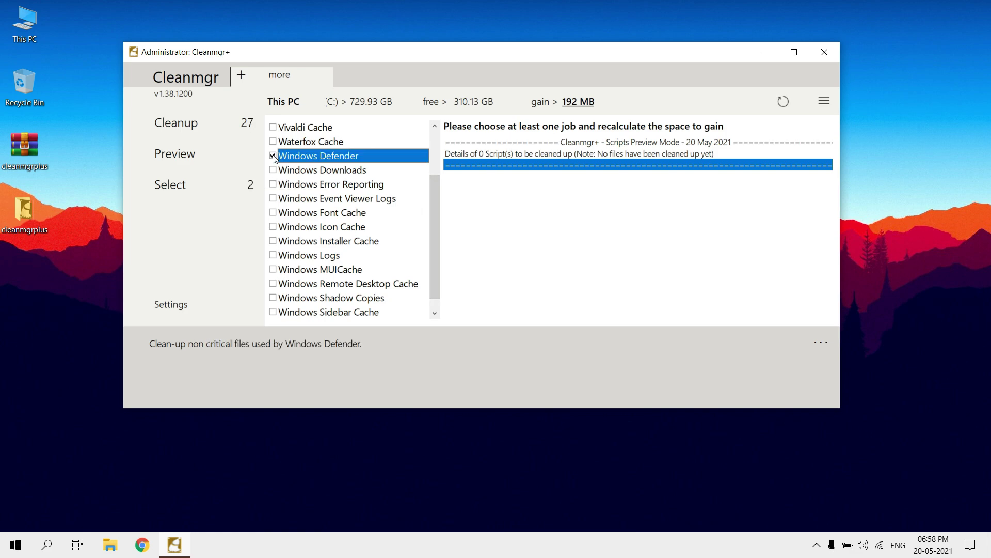
click(273, 185)
click(273, 198)
click(273, 212)
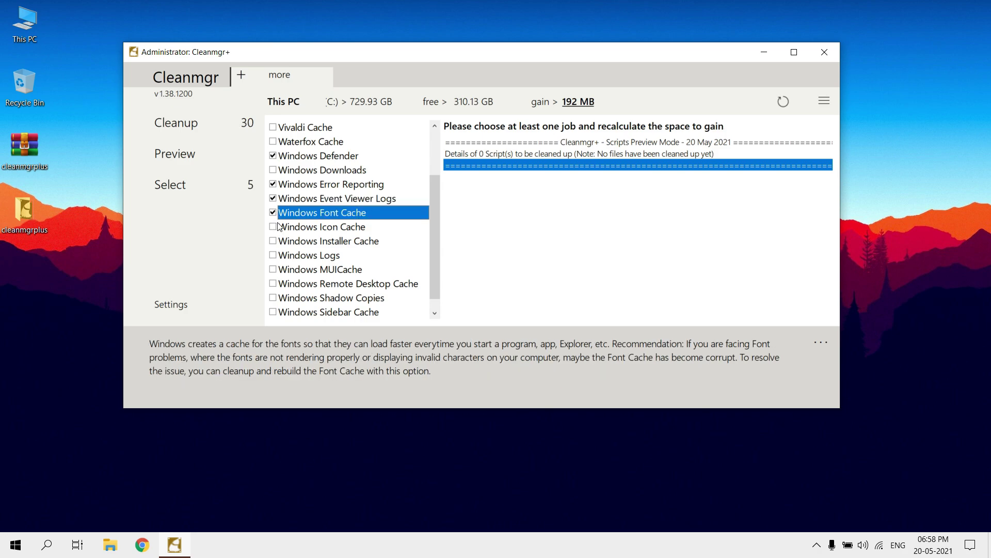
Tick Installer Cache, Logs, MUICache, Remote Desktop Cache, Sidebar Cache and Update Logs, leaving Icon Cache off
click(292, 226)
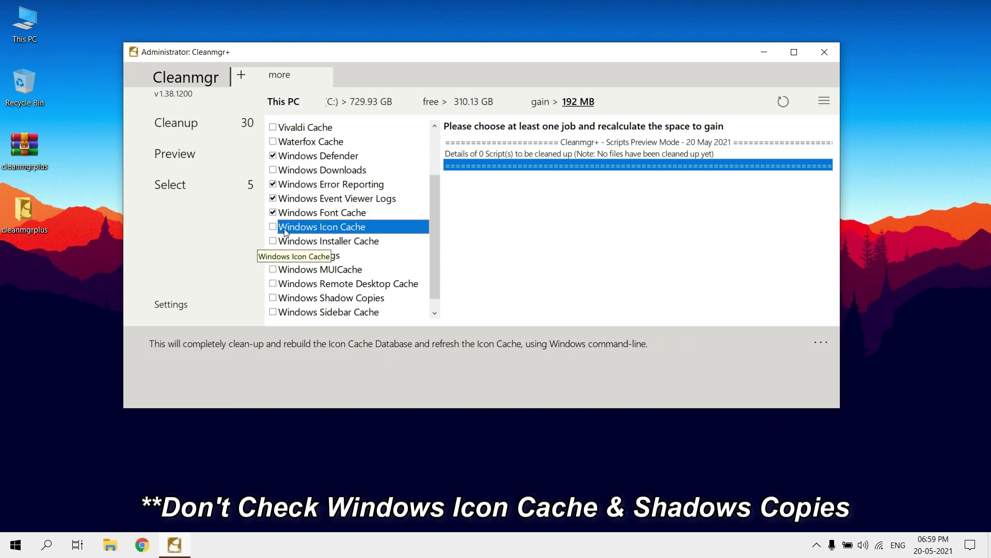
click(273, 240)
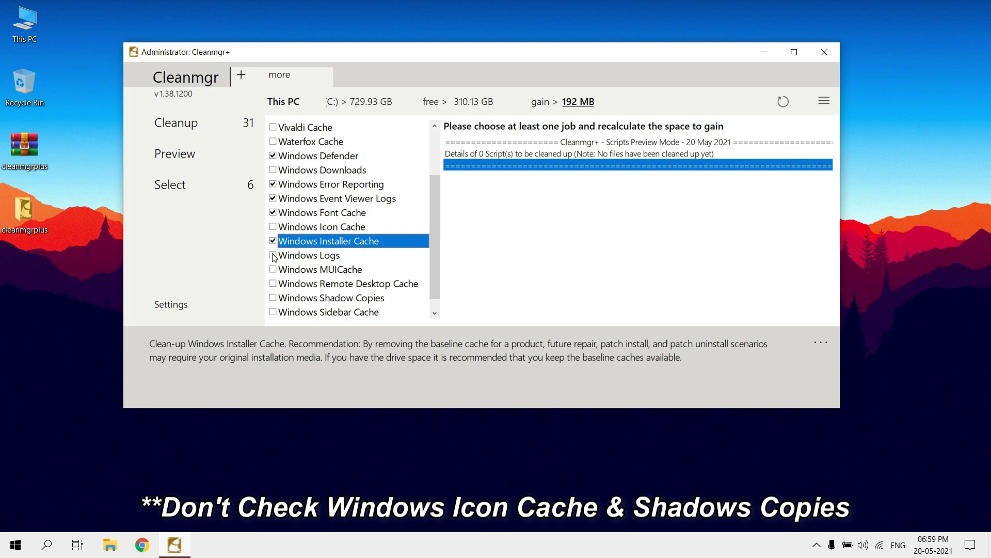
click(273, 255)
click(274, 269)
click(274, 283)
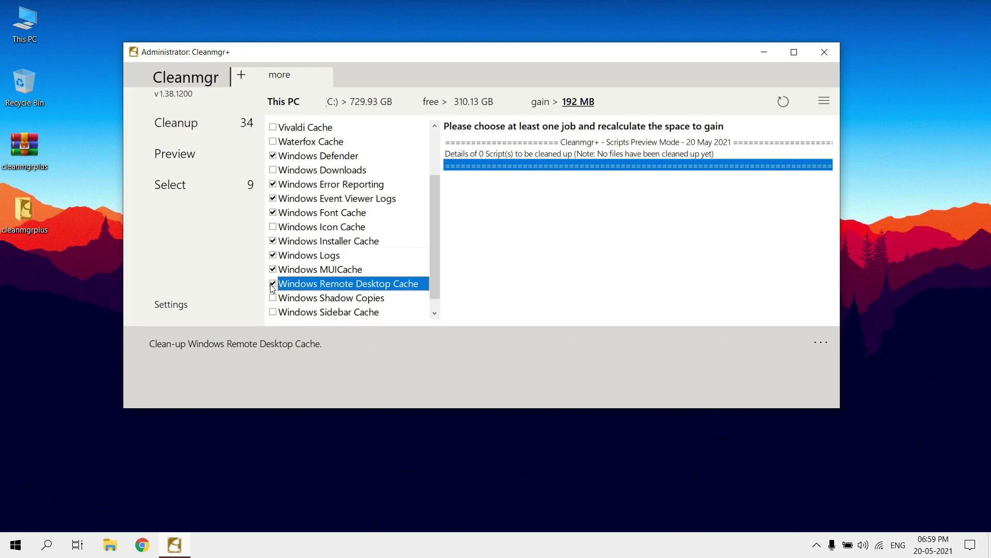
click(273, 311)
scroll(428, 284, down, 1)
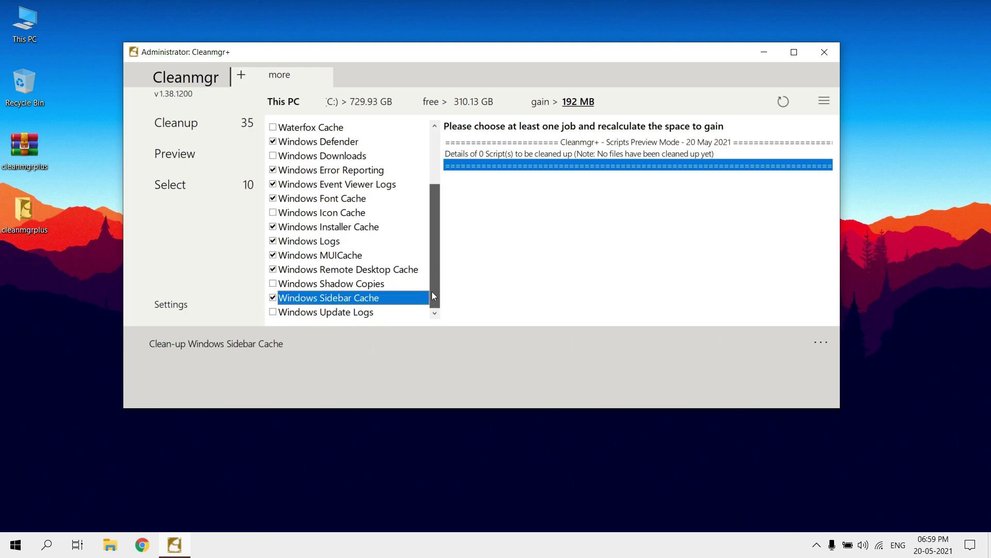
click(272, 312)
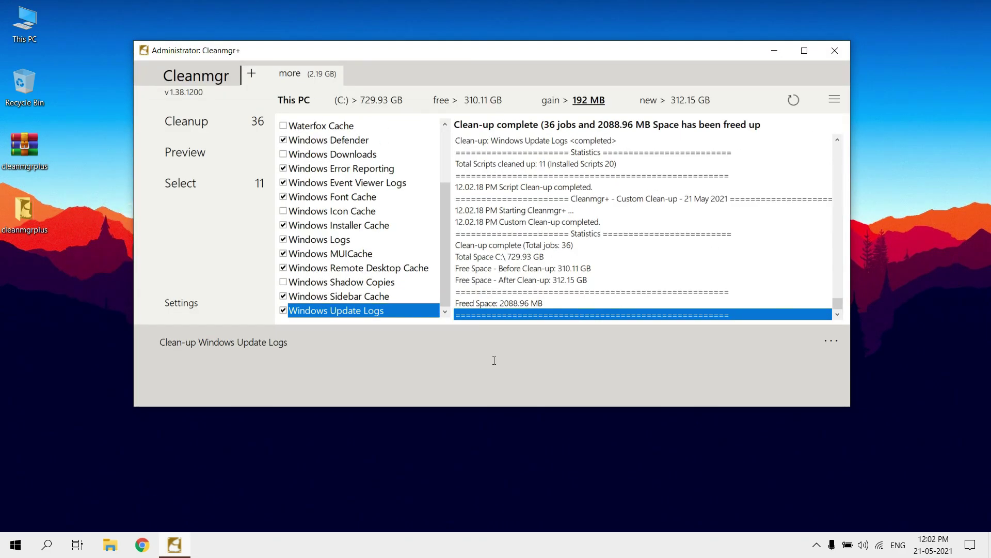
Close the Cleanmgr+ window after the cleanup finishes
click(826, 58)
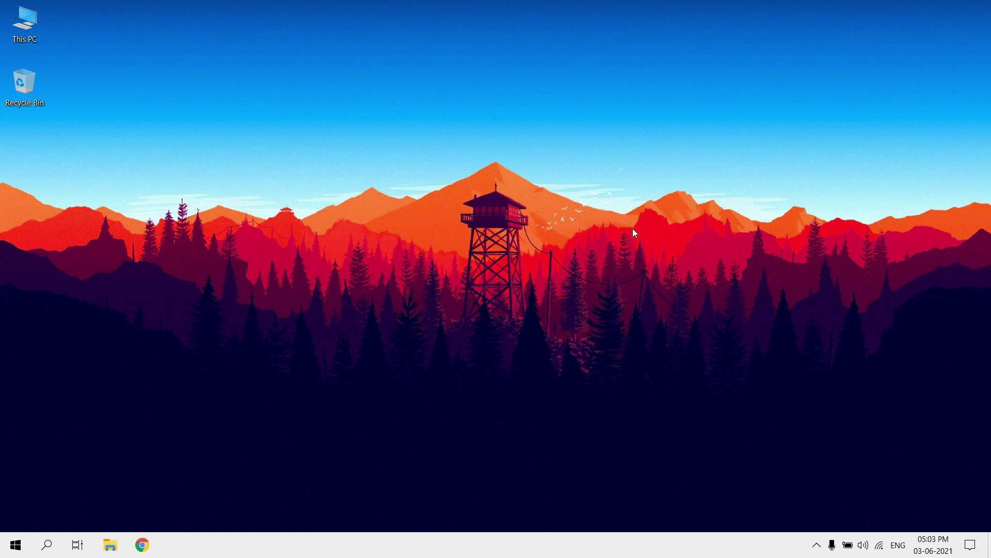
Open Command Prompt as administrator via a 'cmd' search
click(47, 545)
text(c)
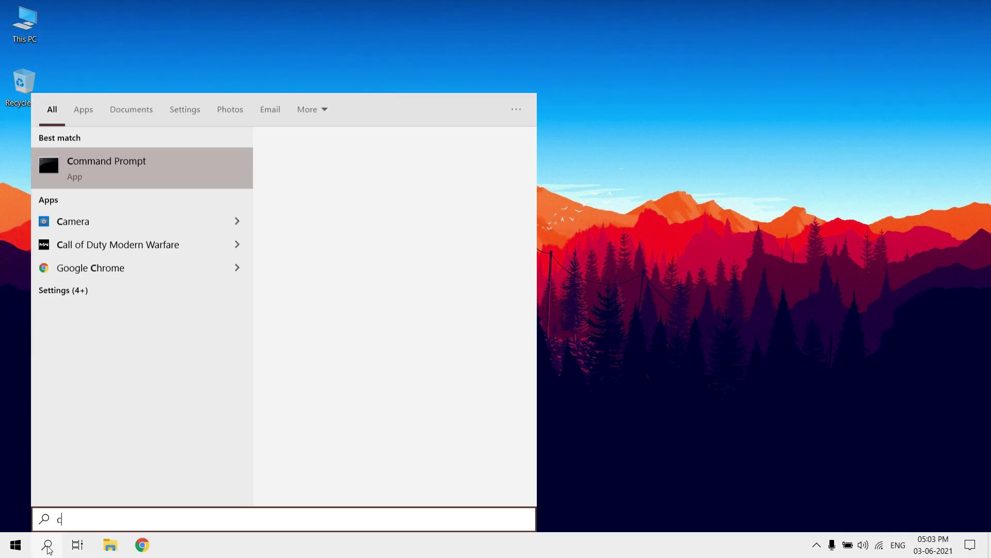
text(md)
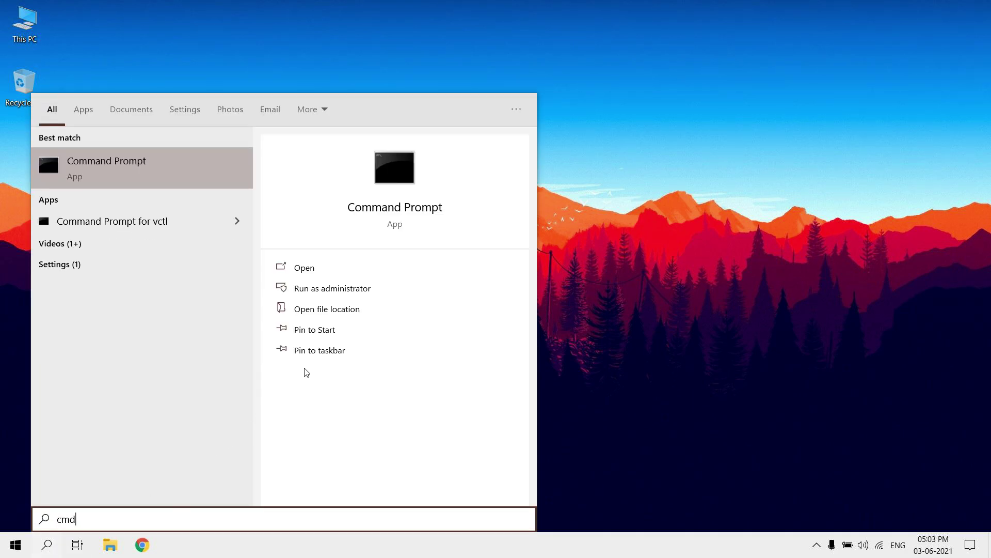
click(333, 289)
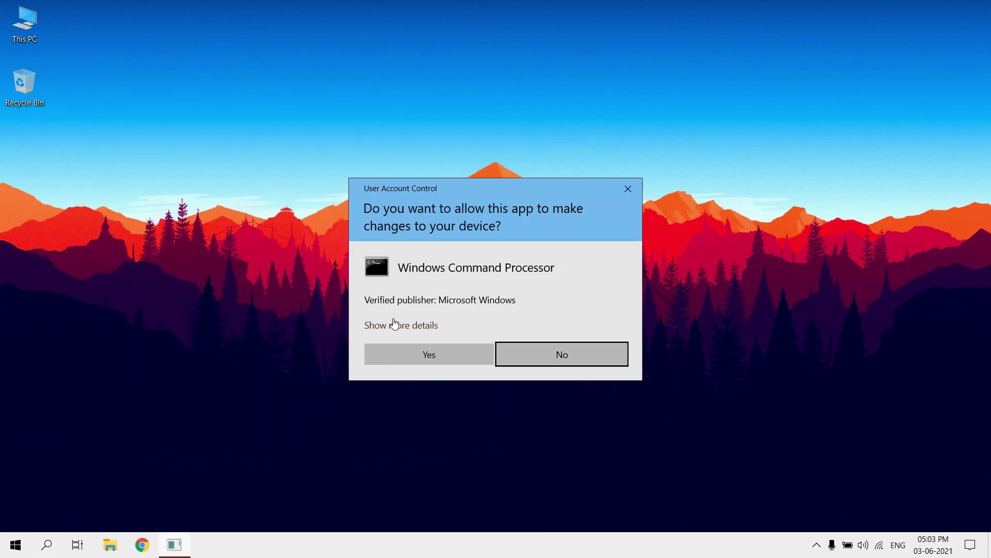
click(413, 348)
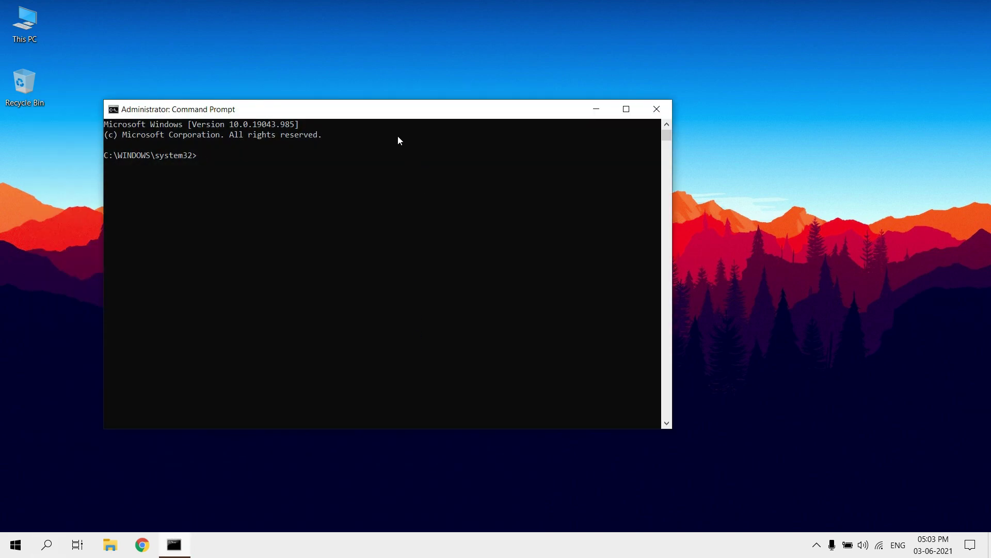
drag(357, 109, 464, 95)
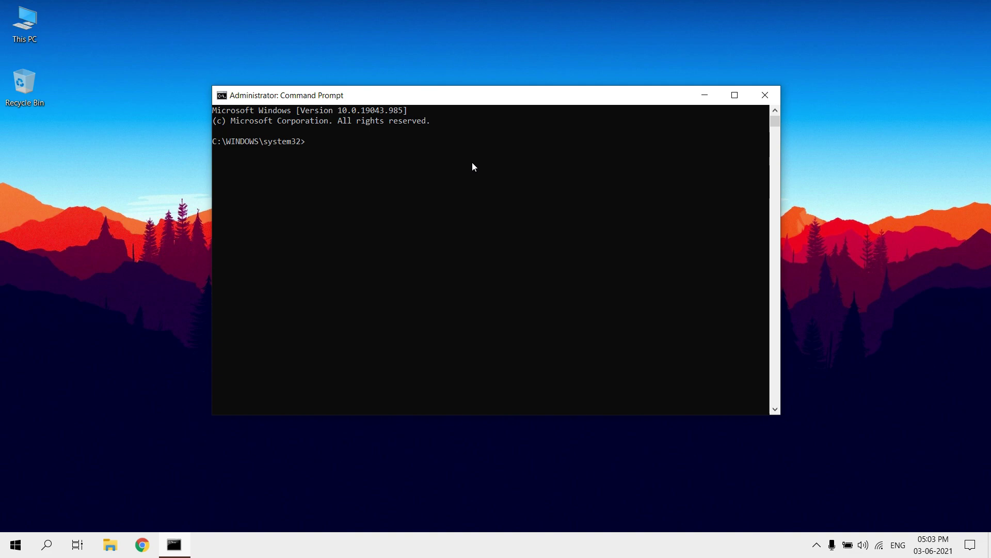
Run 'bcdedit /set disabledynamictick yes' and 'bcdedit /set useplatformtick yes'
text(bcd)
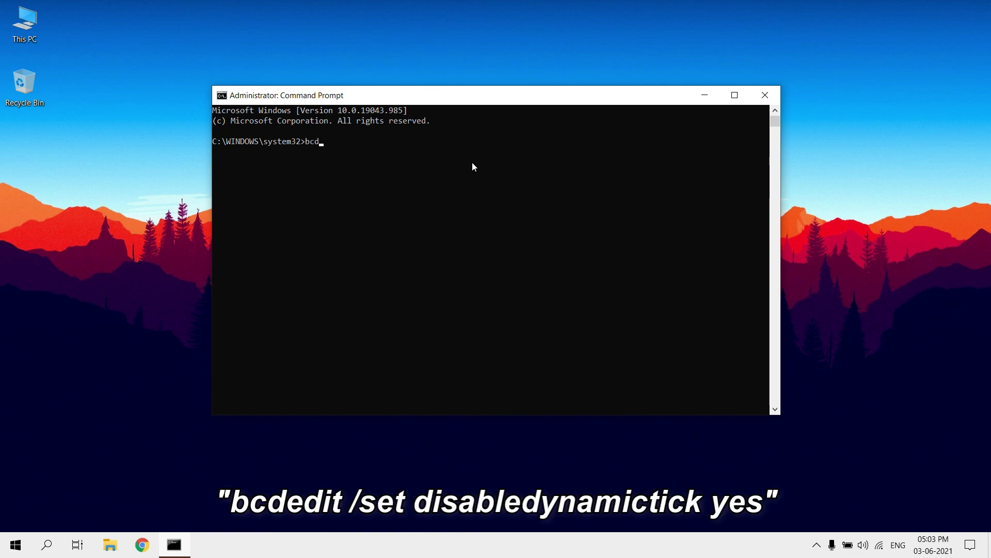
text(edit /set disabledynamictick yes)
key(Return)
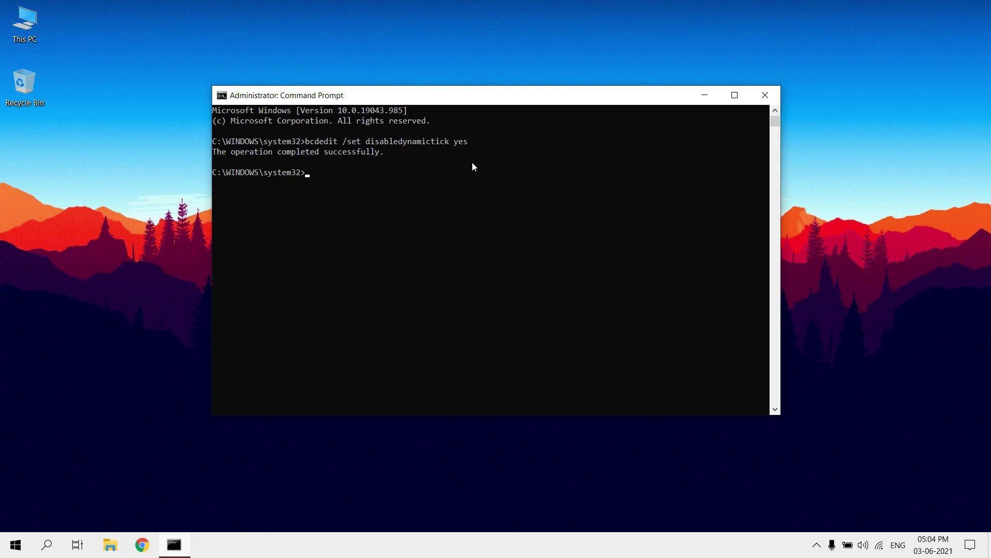
text(bc)
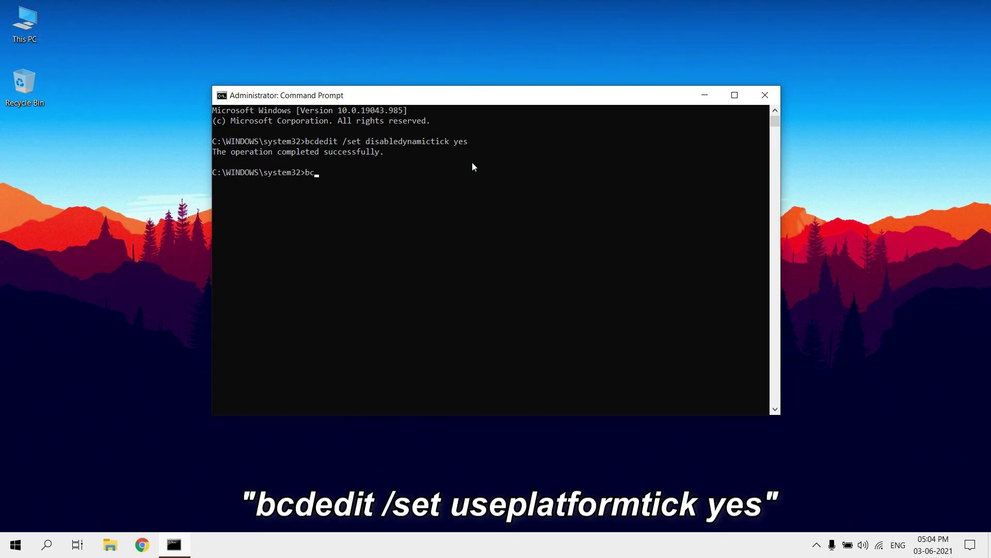
text(dedit /set useplatform)
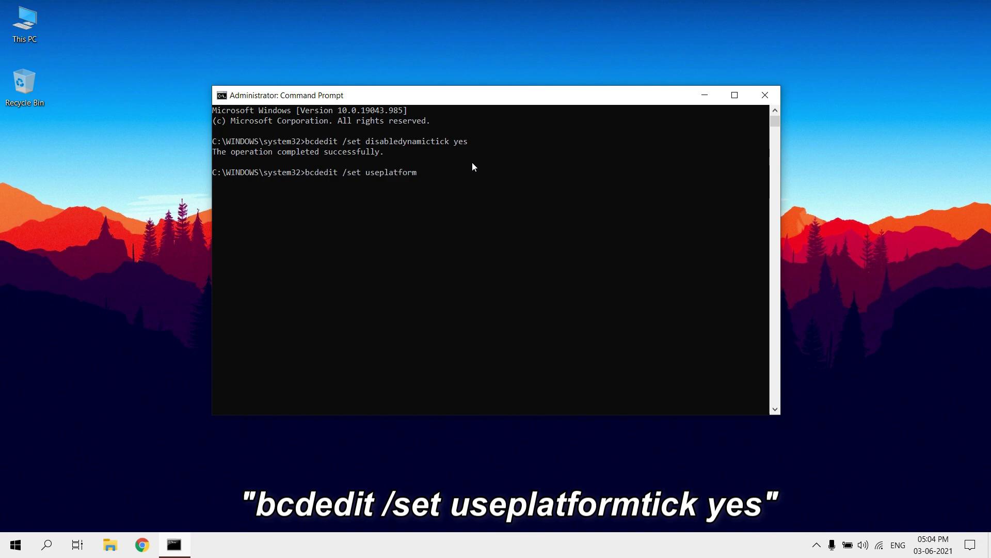
text(tick yes)
key(Return)
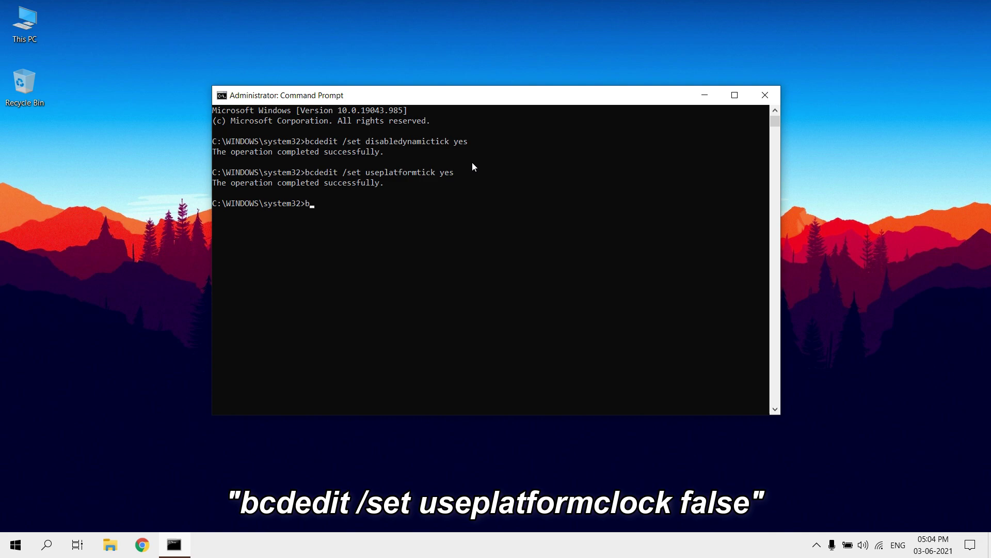
Run bcdedit for useplatformclock false, tscsyncpolicy enhanced and x2apicpolicy enable, then close the prompt
text(bcdedit /)
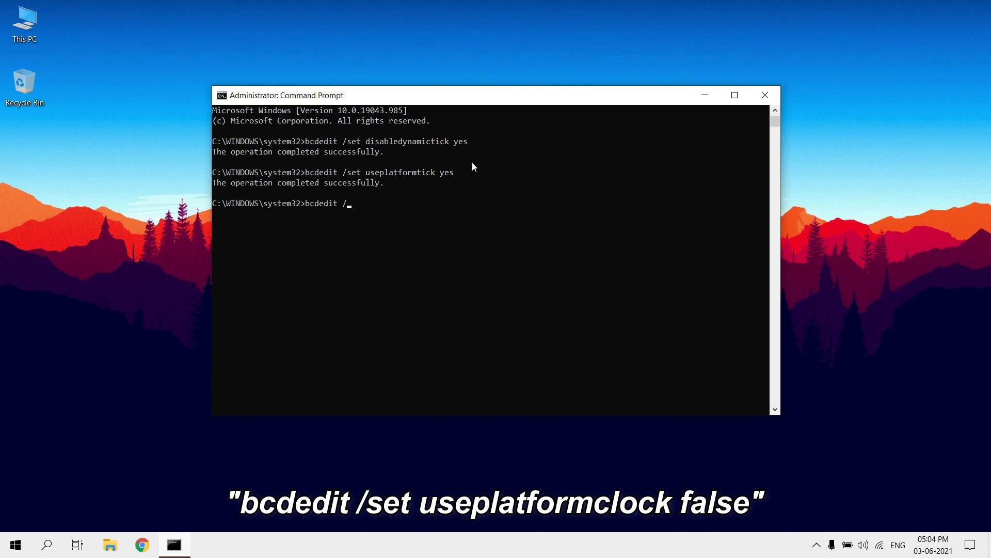
text(set useplatformclock false)
key(Return)
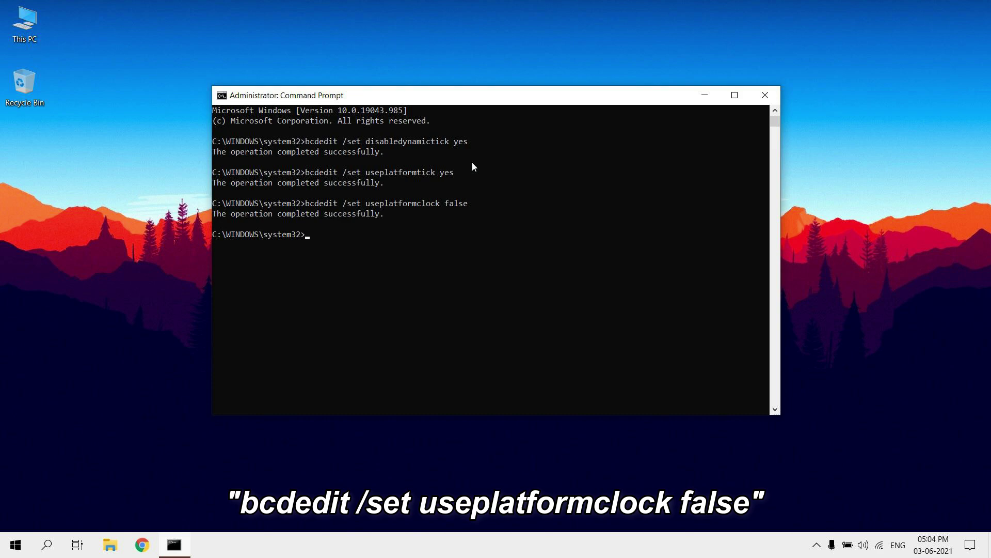
text(bcd)
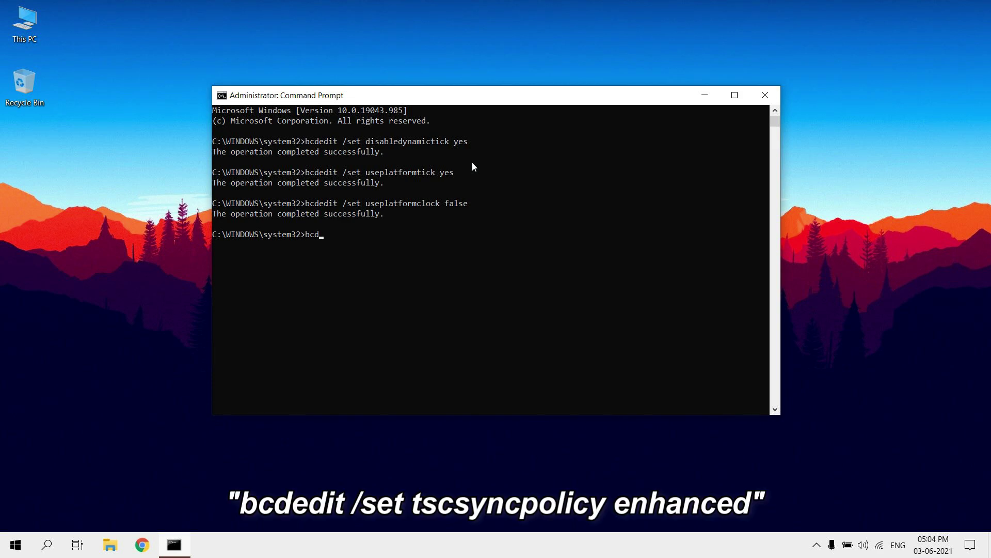
text(edit /set tscsyncpol)
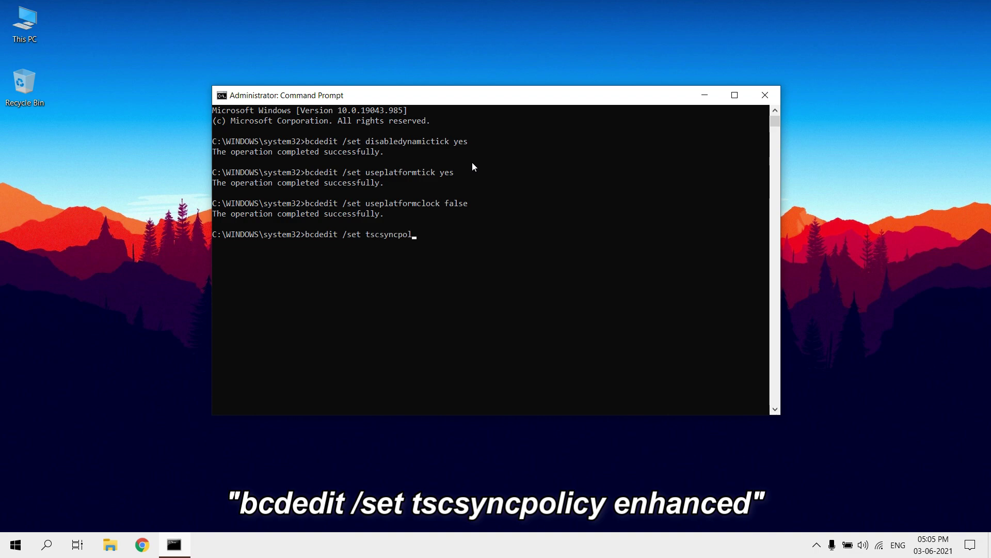
text(icy enhanced)
key(Return)
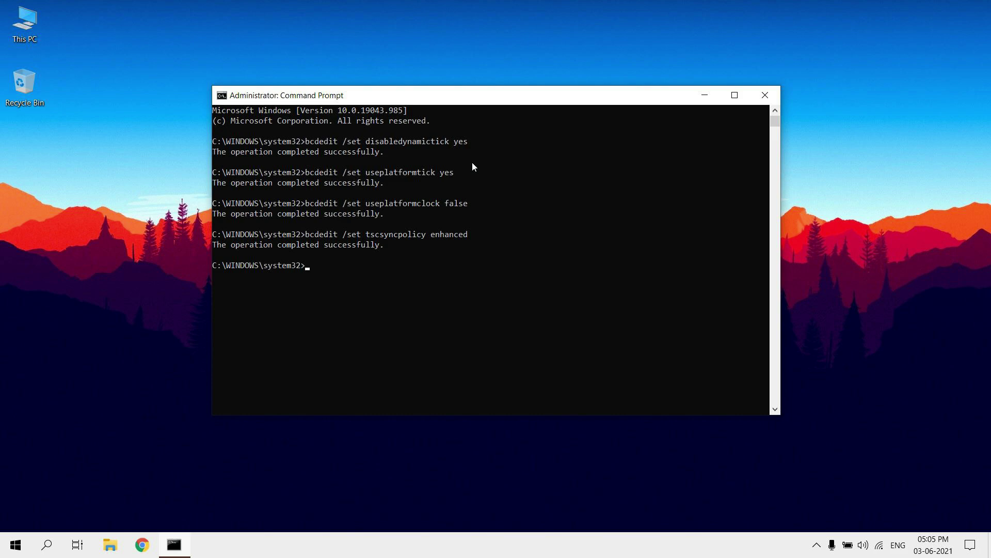
text(bcdedit /set)
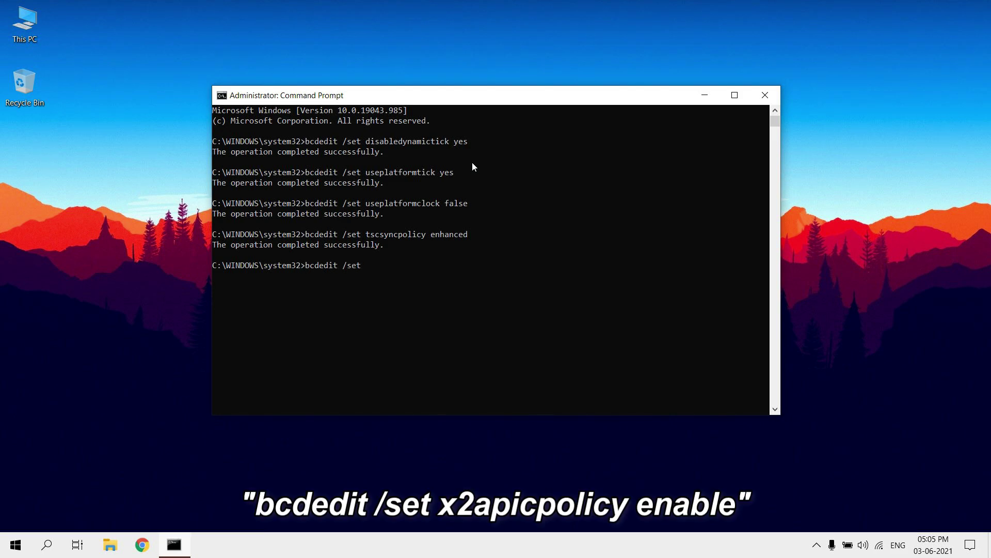
text( x2apicpolicy enable)
key(Return)
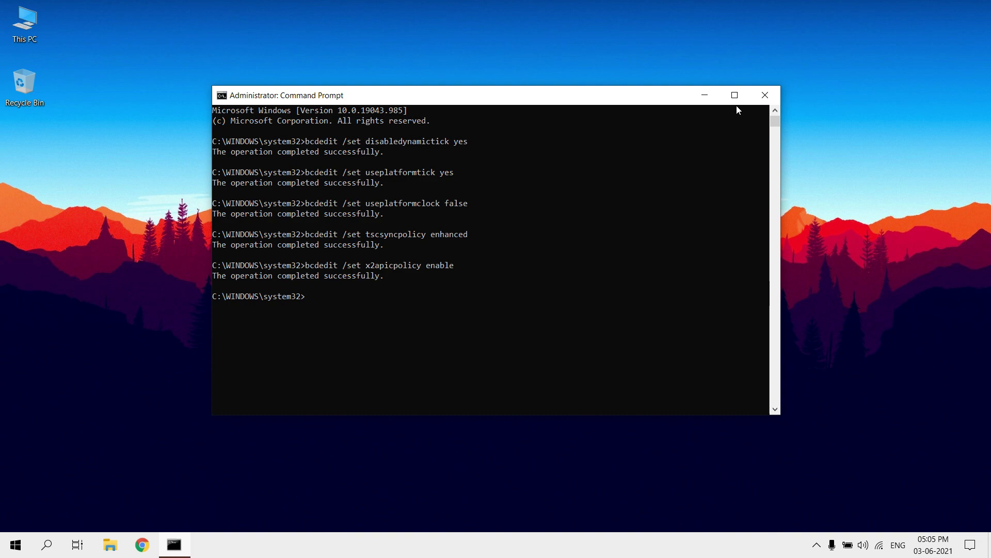
click(766, 95)
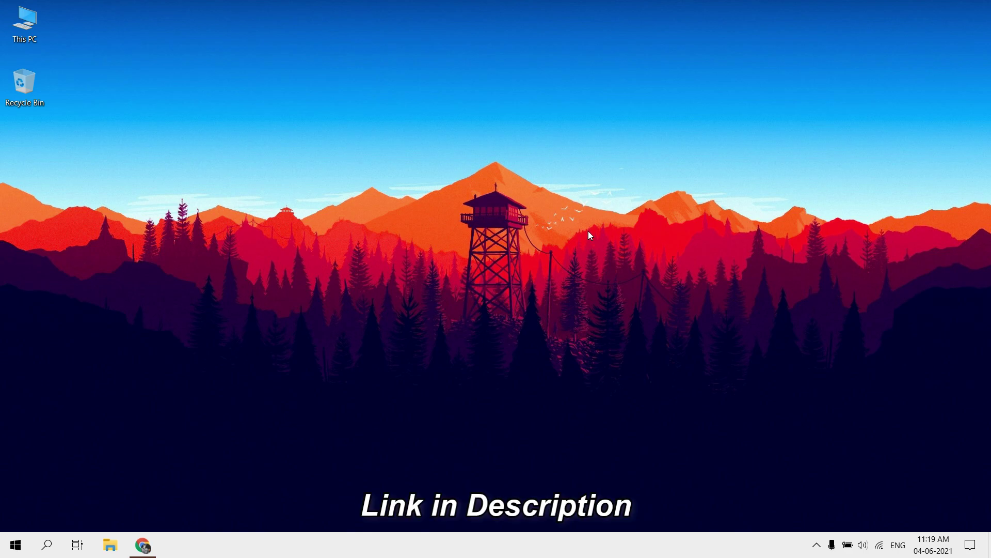
Download MSI_util_v3.zip from MediaFire and extract it into an MSI_util_v3 desktop folder
click(147, 547)
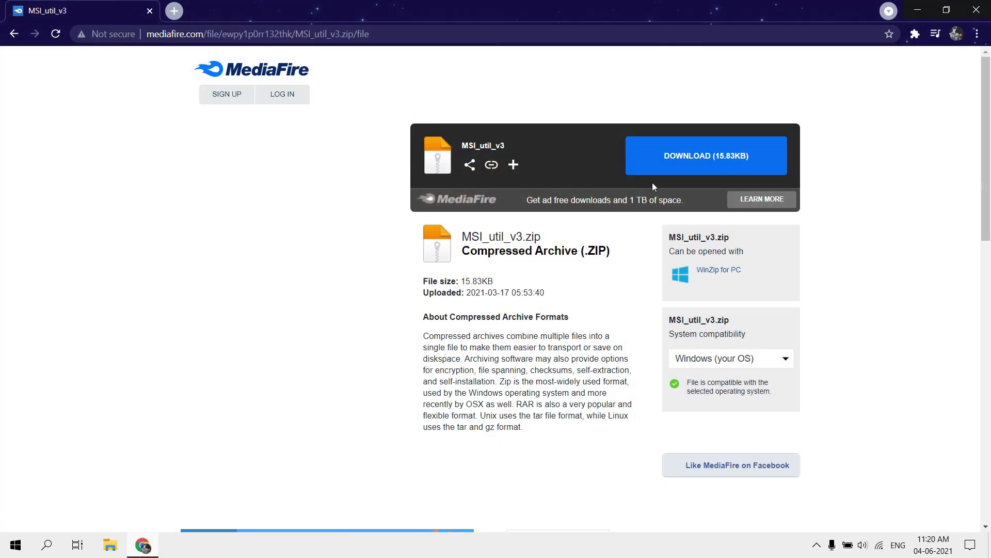
click(676, 166)
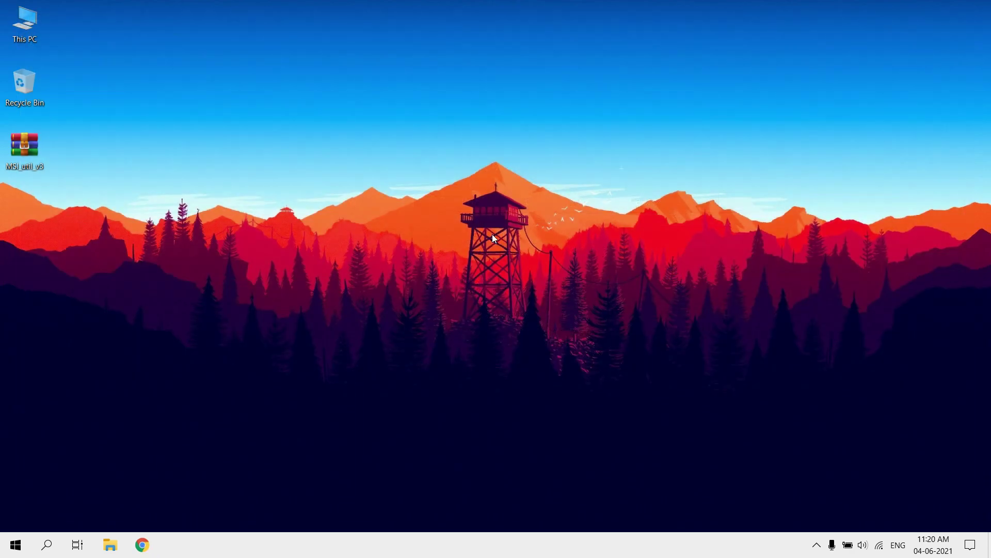
right_click(21, 157)
click(34, 193)
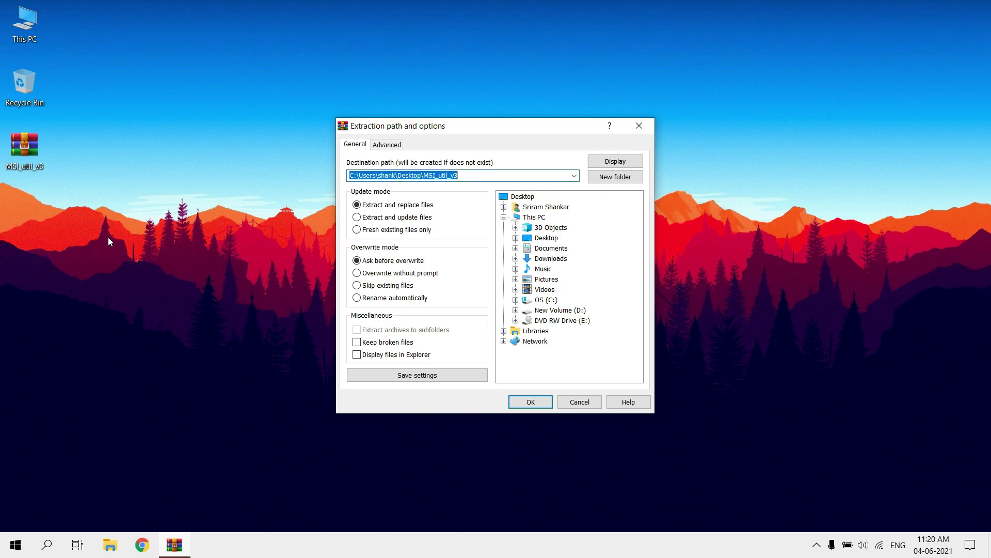
click(529, 397)
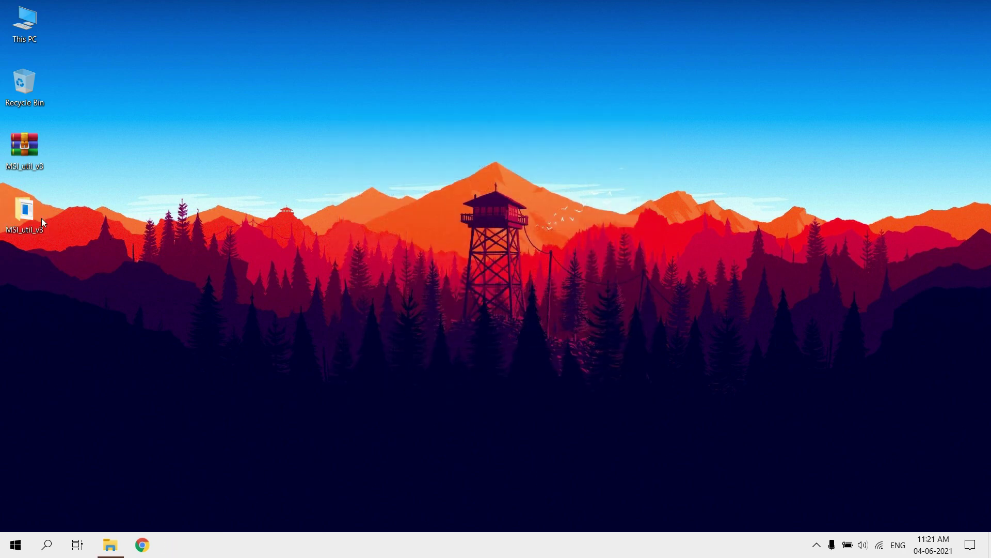
Run MSI_util_v3 from its extracted folder with administrator rights
double_click(41, 217)
click(135, 148)
right_click(135, 147)
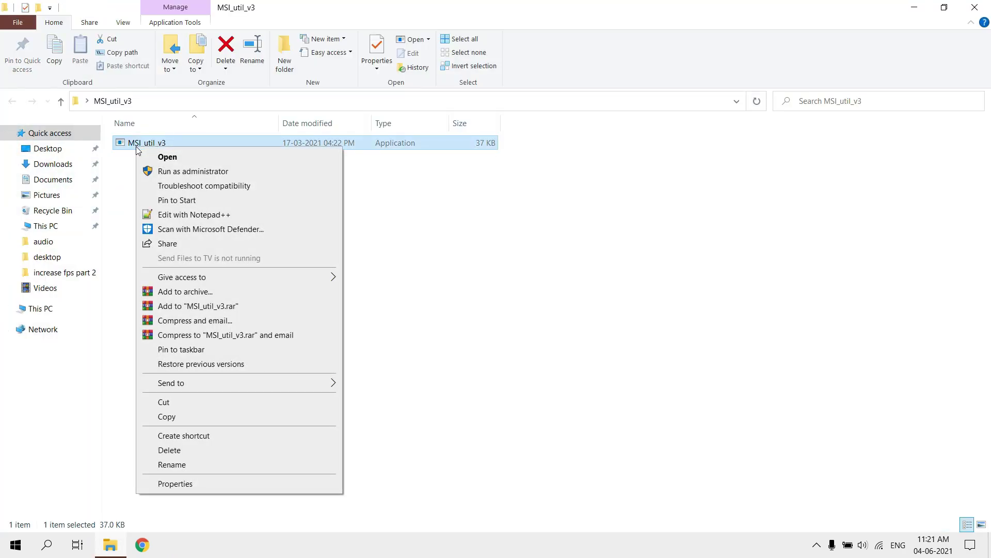
click(181, 174)
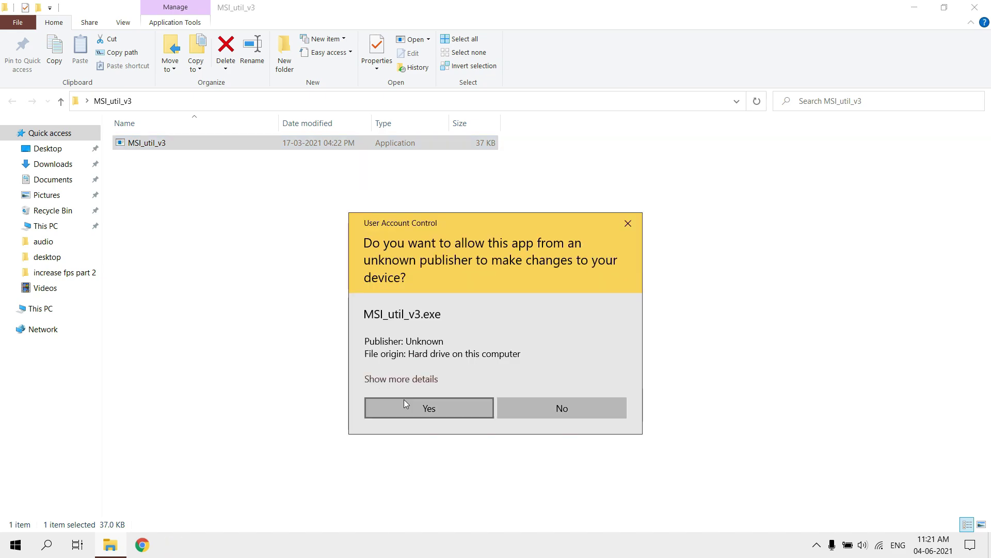
click(405, 402)
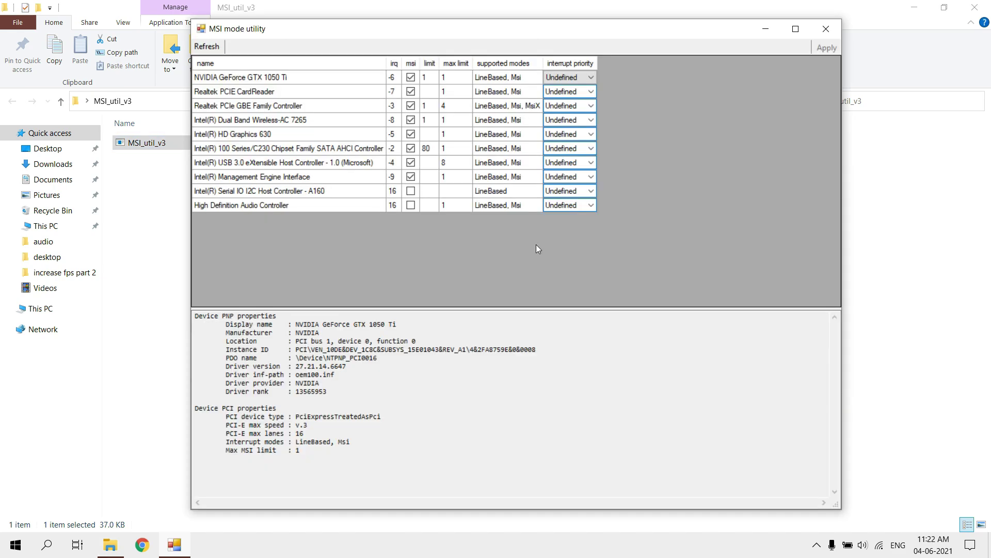
Set the NVIDIA GeForce GTX 1050 Ti interrupt priority to High and close the utility
click(280, 77)
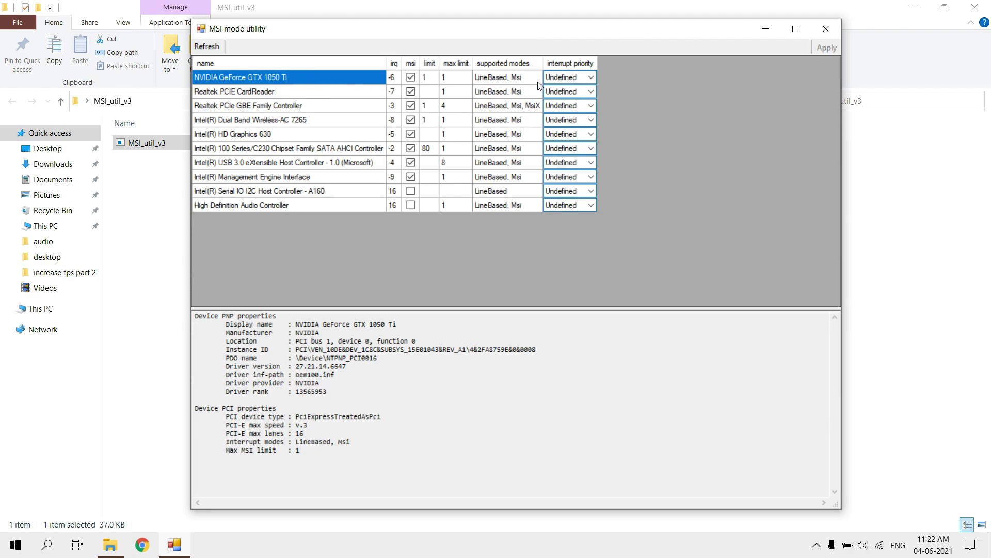
click(556, 79)
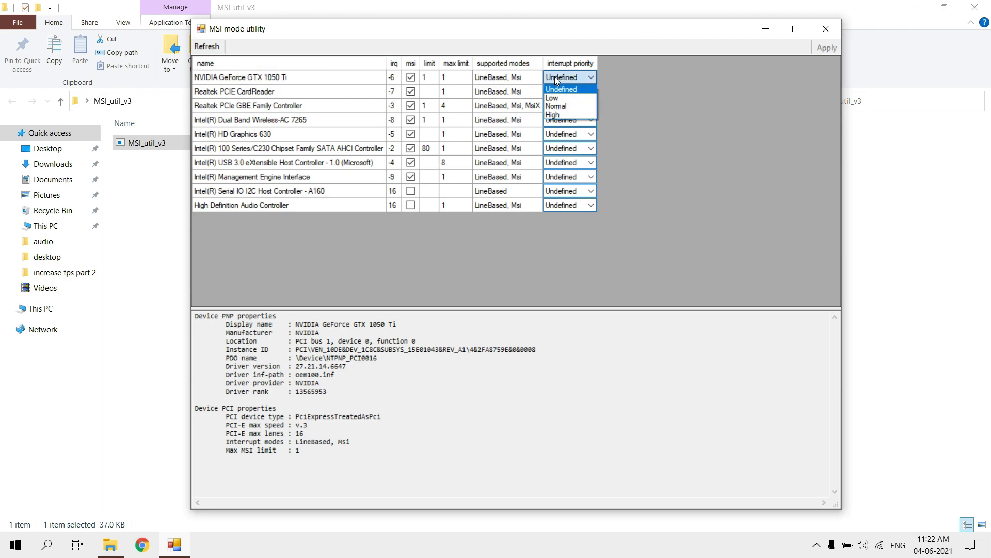
click(559, 116)
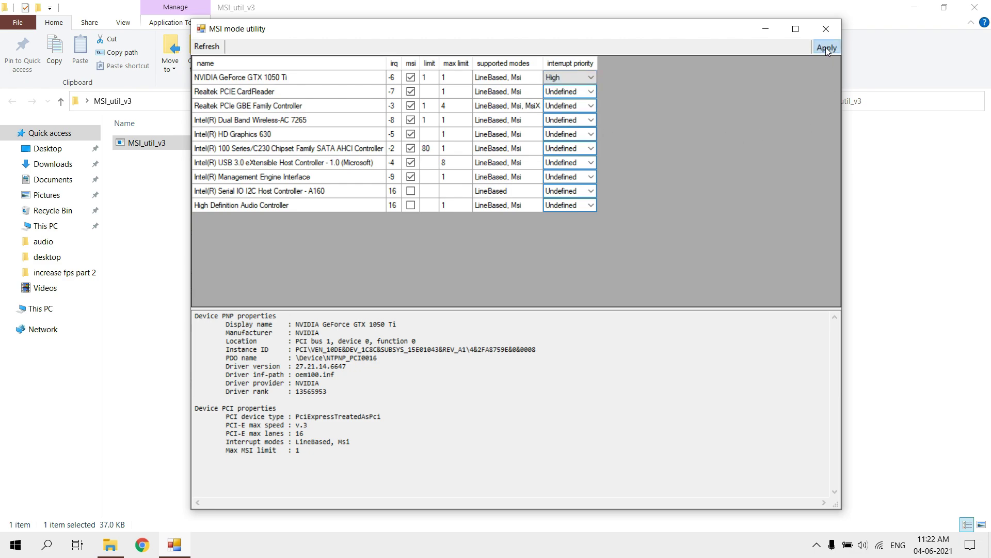
click(825, 32)
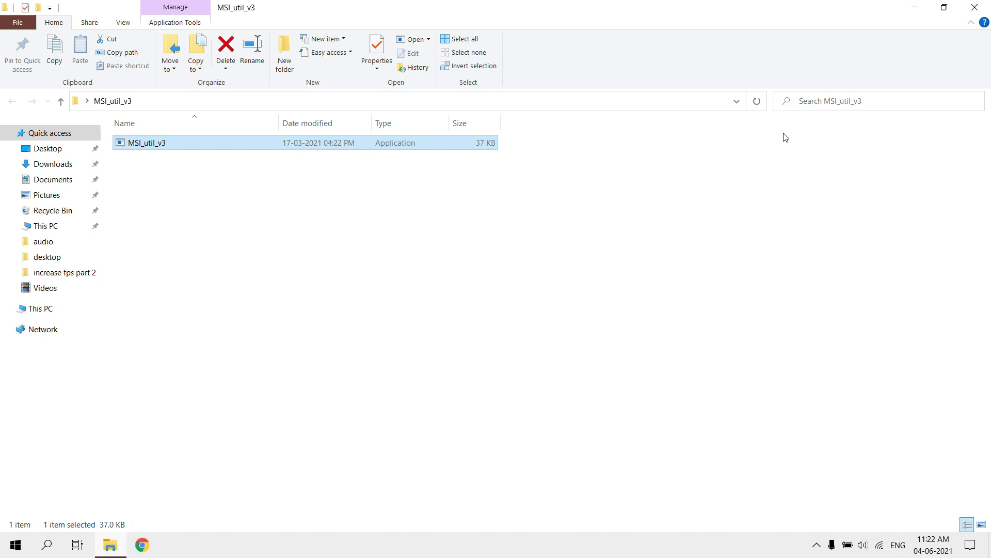
Close the MSI_util_v3 folder and check standby memory (about 3750 MB) in Resource Monitor via Task Manager
click(975, 7)
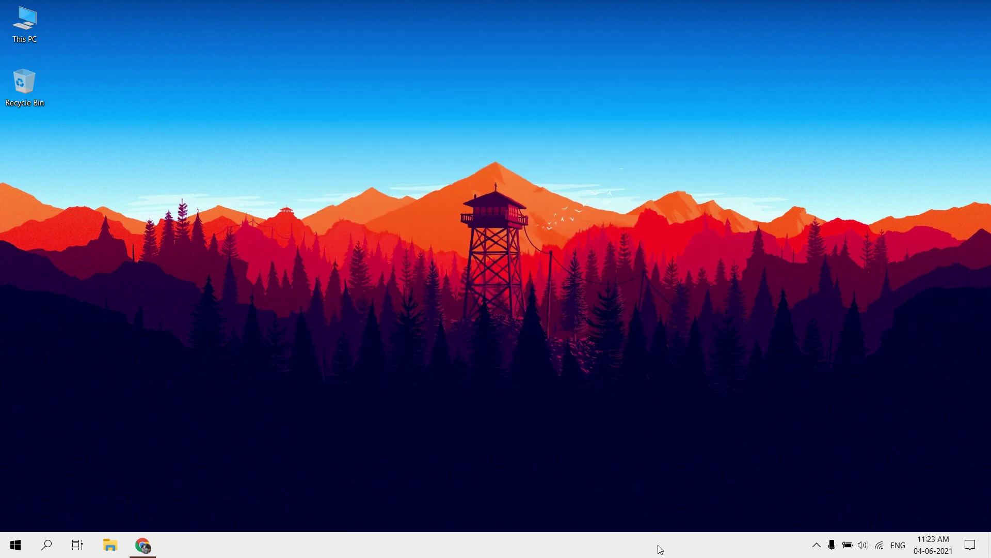
right_click(659, 546)
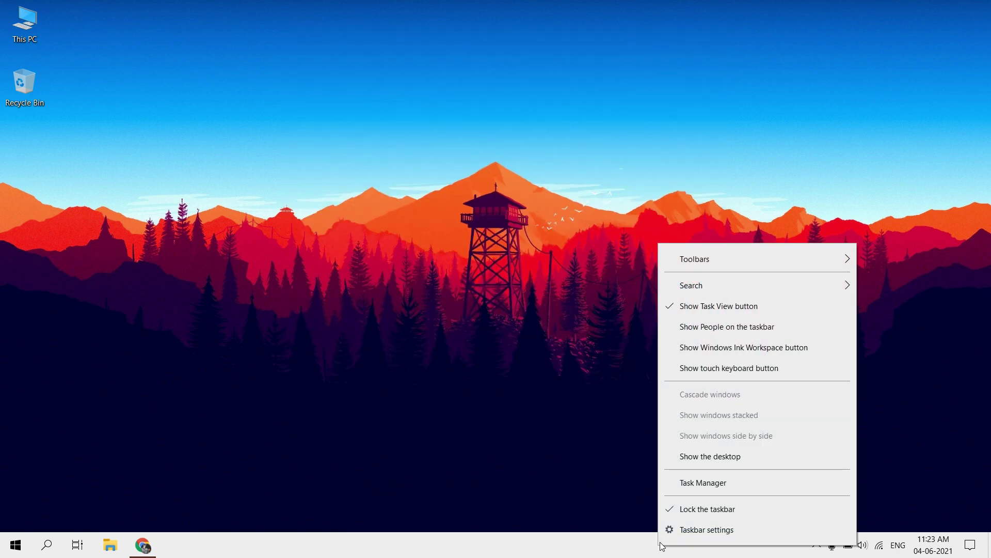
click(695, 483)
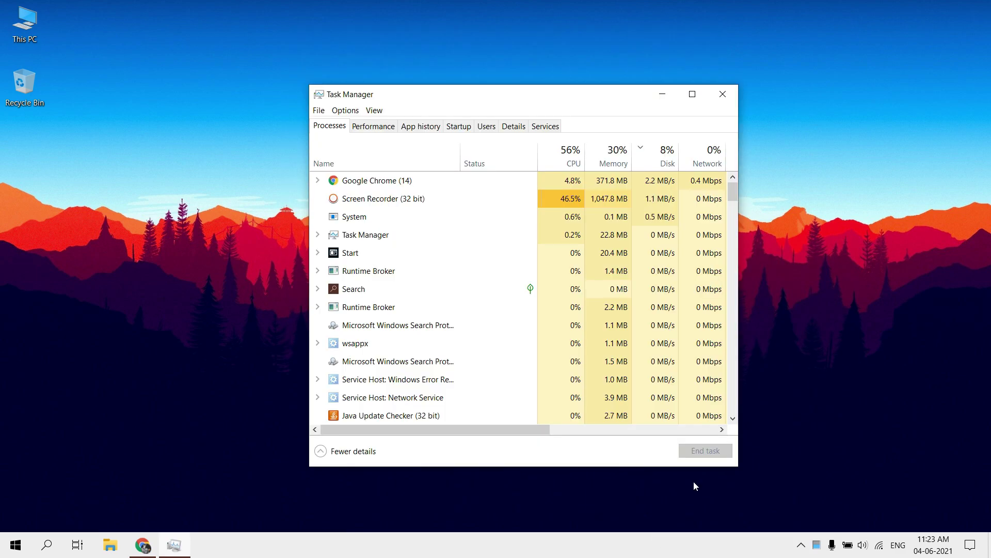
click(380, 132)
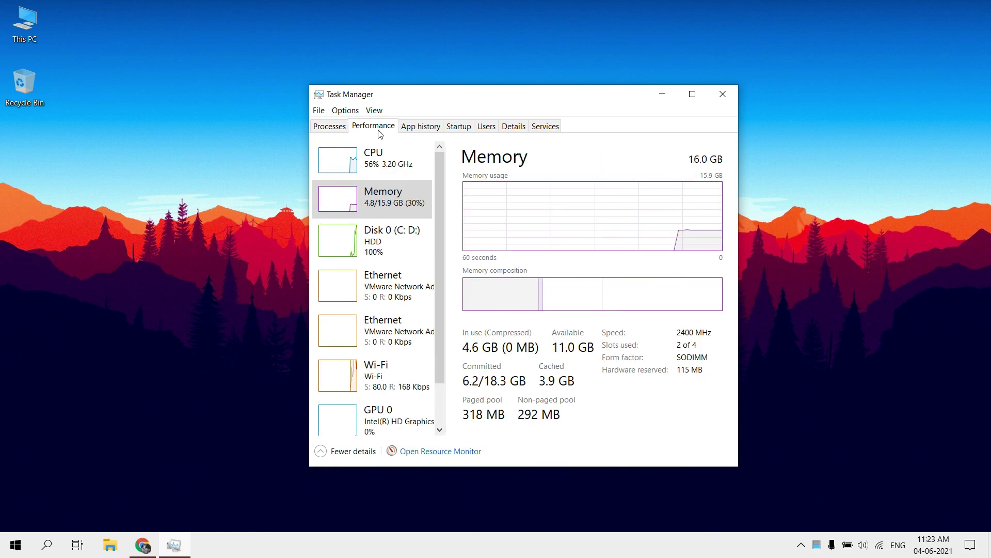
click(438, 454)
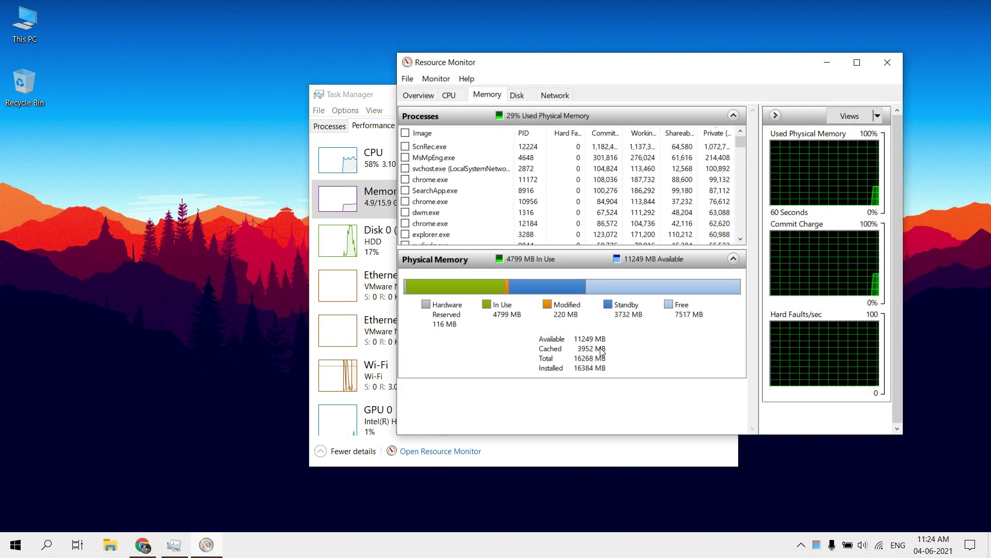
mouse_move(631, 321)
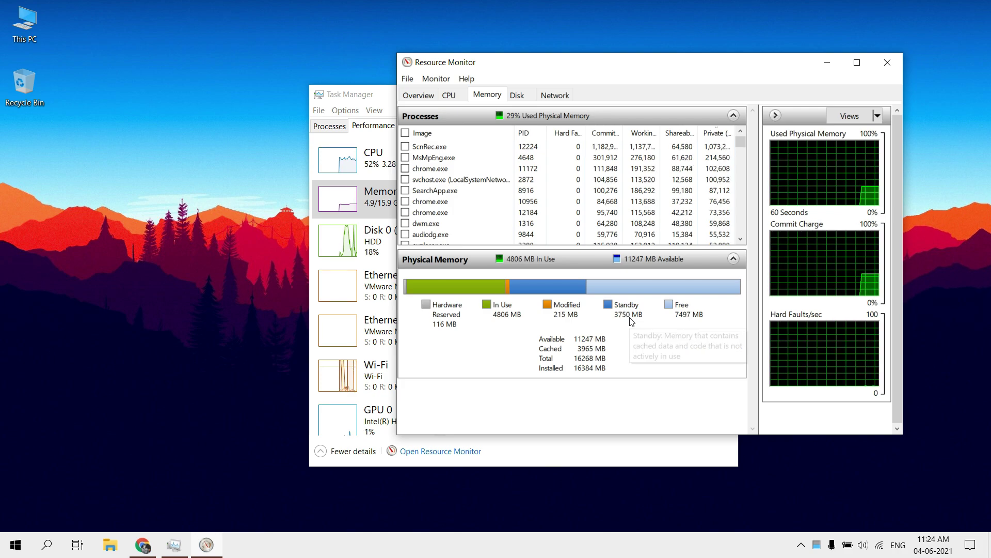
key(alt+Tab)
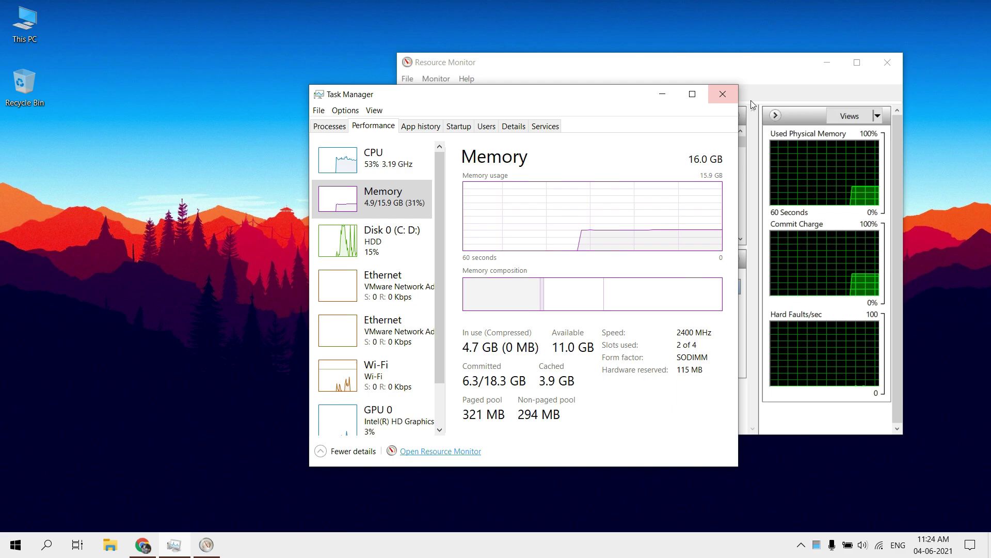
Download ISLC v1.0.2.3 from the forum page in Chrome, then close the browser
click(723, 94)
click(827, 62)
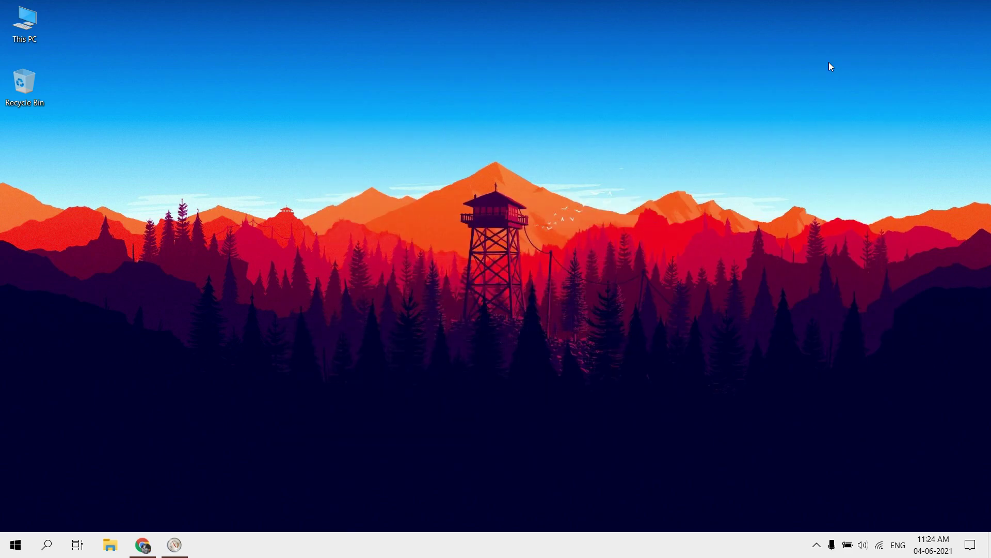
click(142, 545)
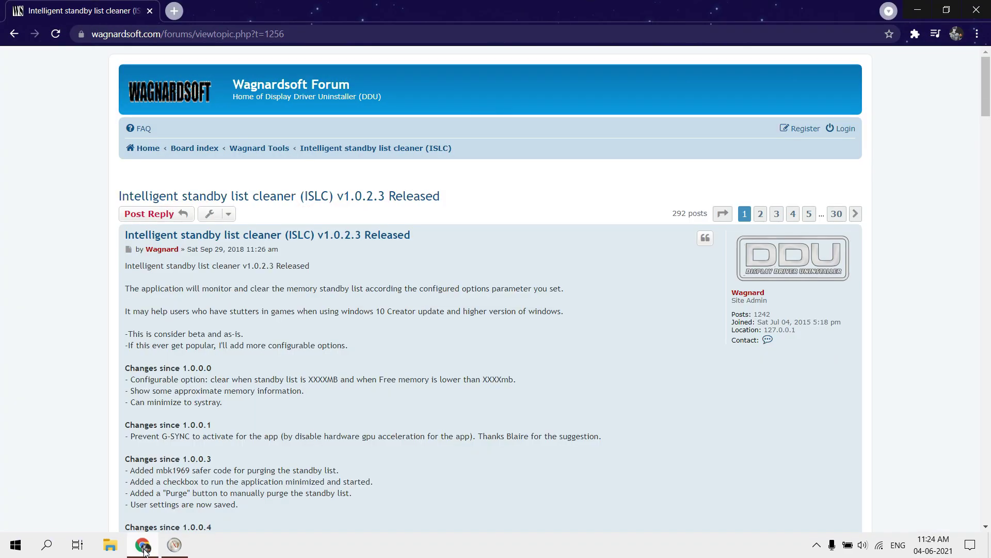
scroll(354, 433, down, 1)
scroll(353, 433, down, 20)
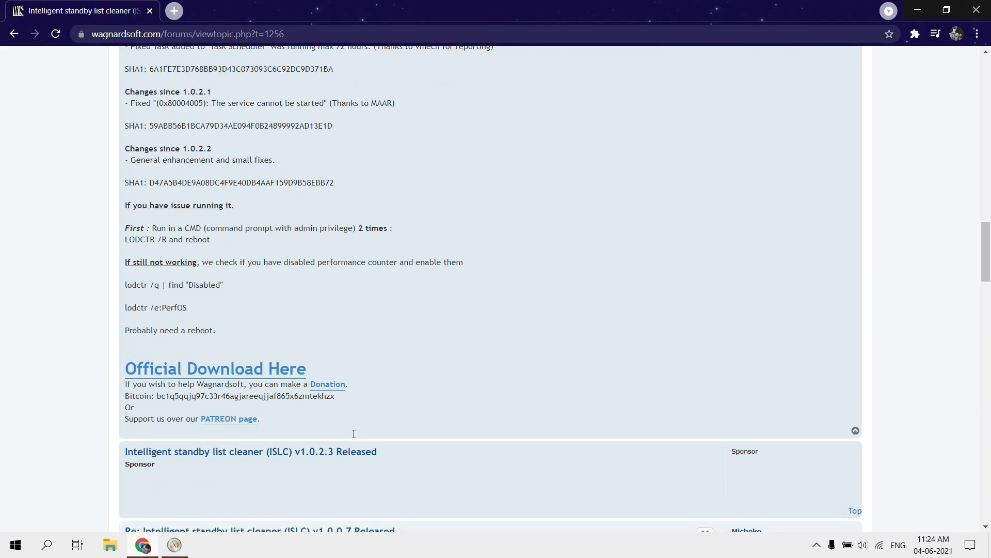
click(272, 370)
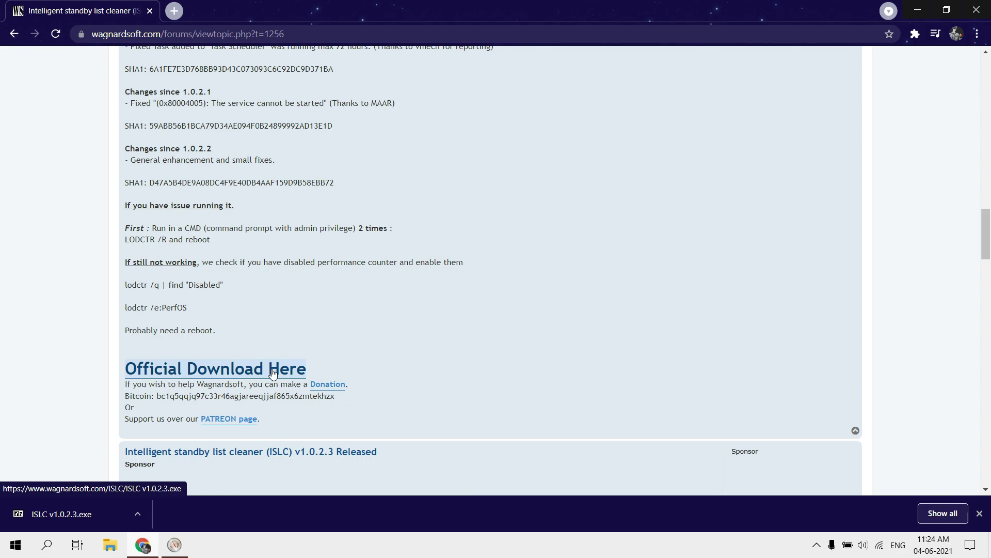
click(987, 14)
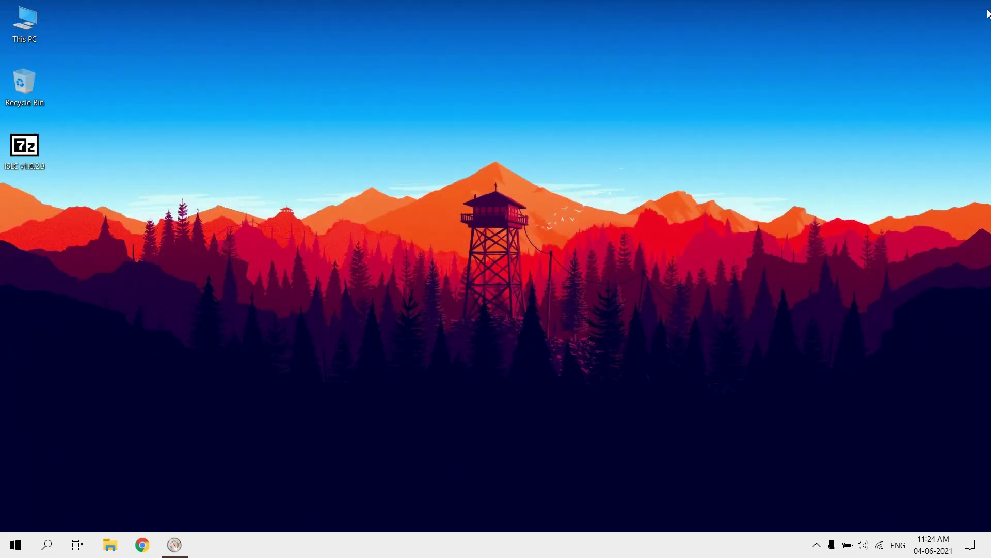
Extract the ISLC archive onto the desktop and cut the ISLC v1.0.2.3 folder
right_click(41, 160)
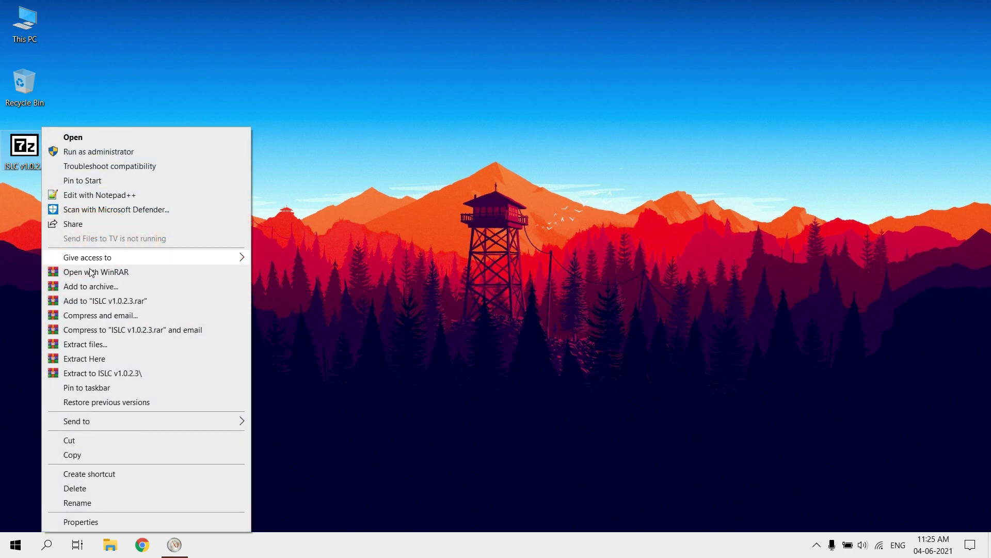
click(87, 360)
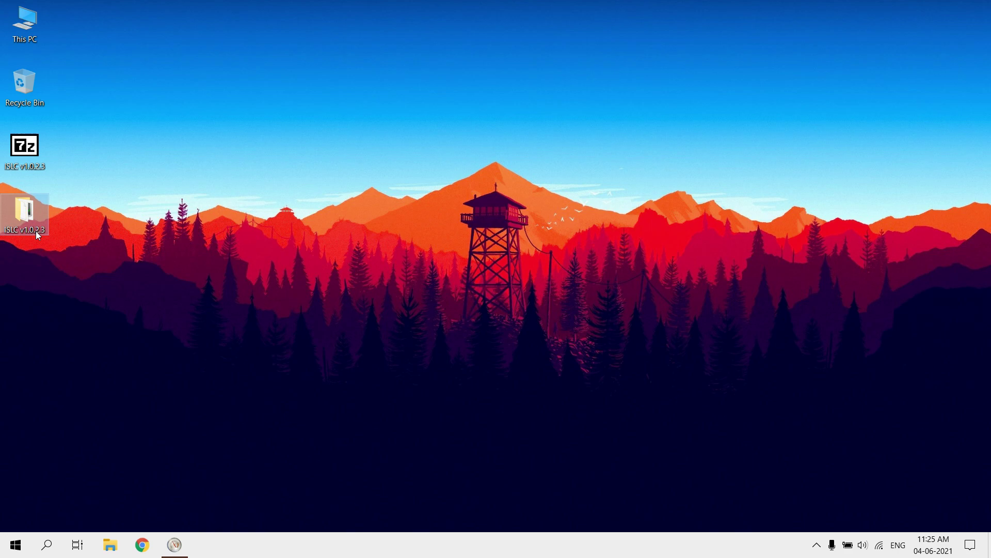
right_click(37, 232)
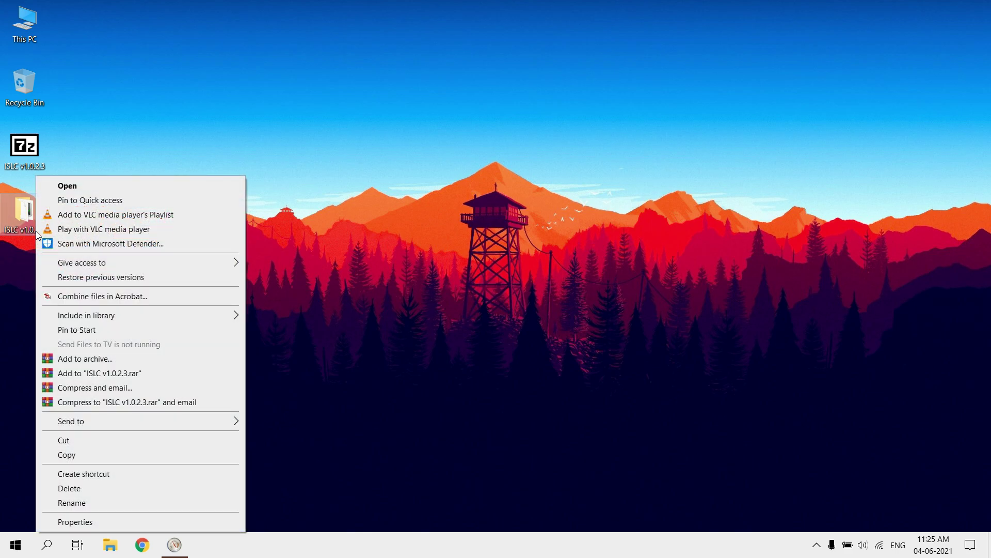
click(75, 443)
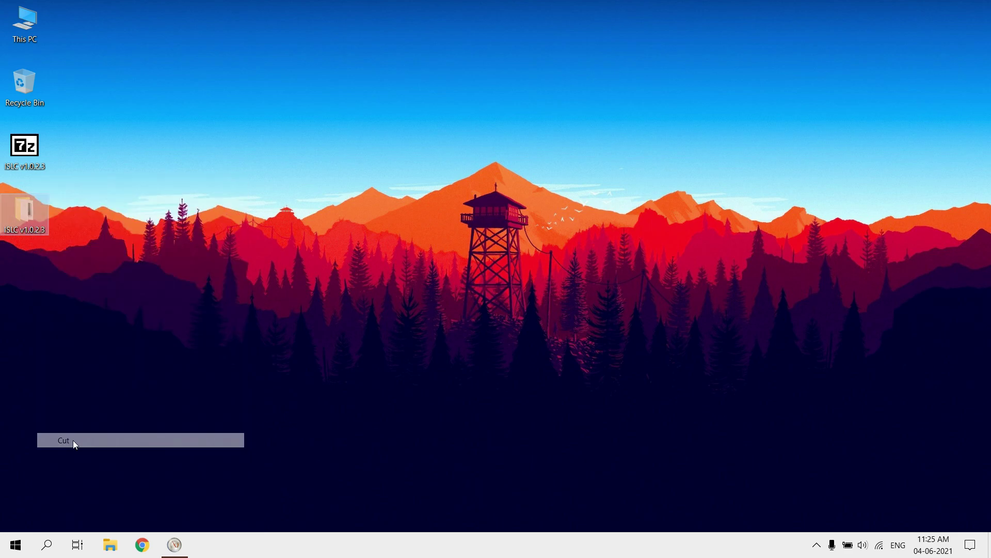
Paste the ISLC v1.0.2.3 folder into the OS (C:) drive
double_click(36, 36)
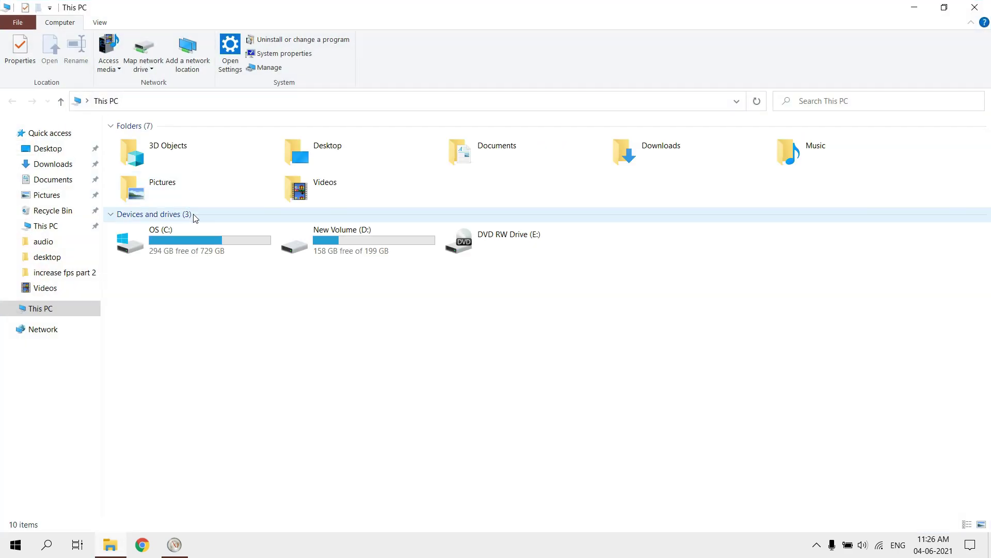
double_click(200, 237)
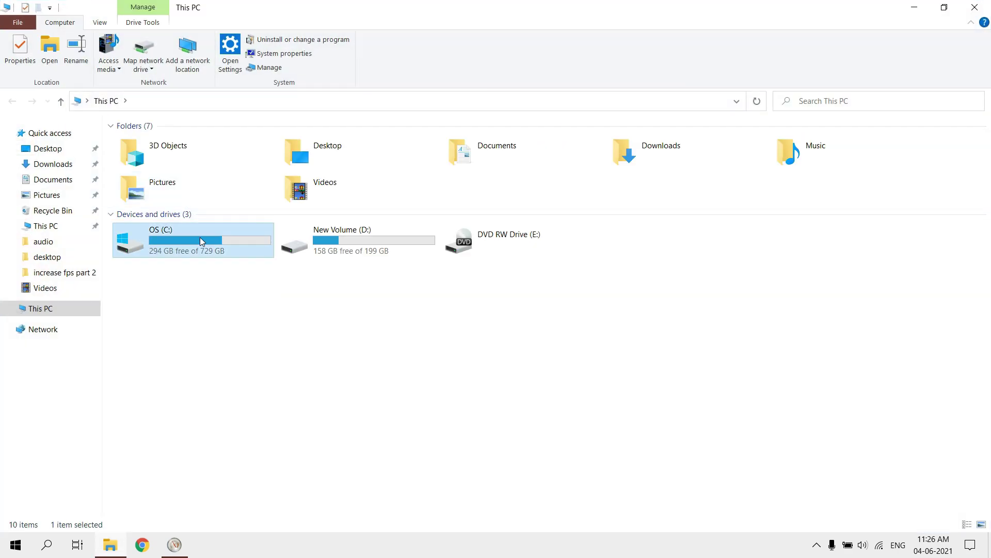
right_click(576, 201)
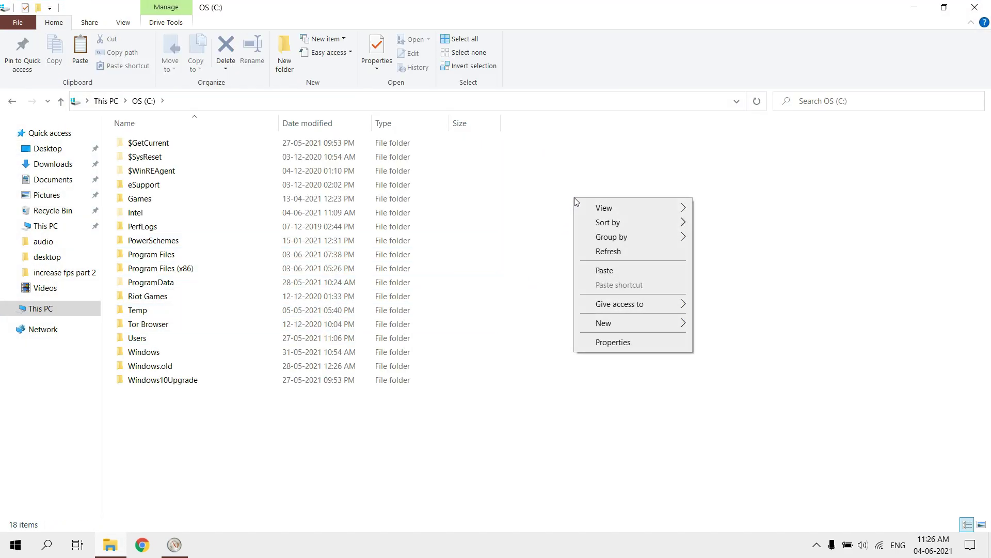
click(609, 270)
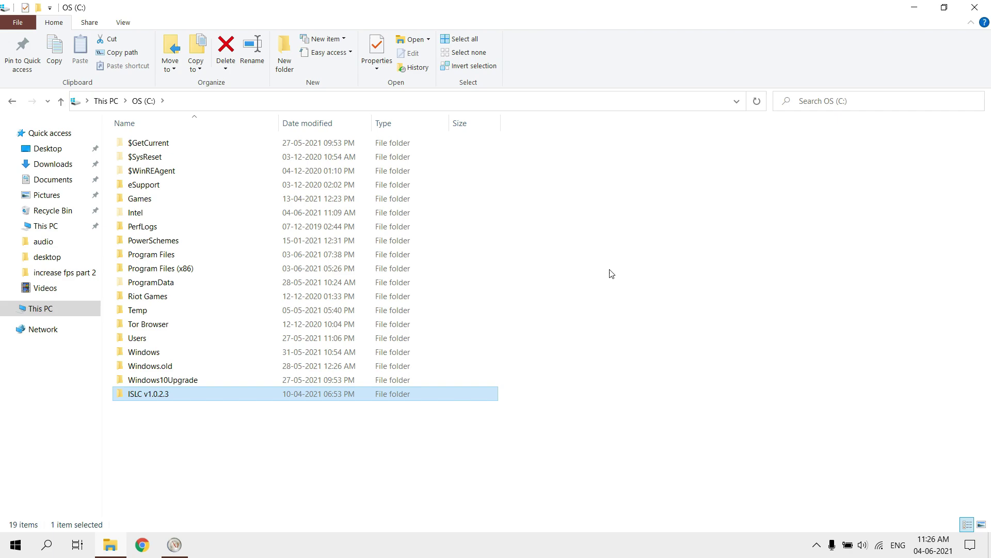
Launch Intelligent standby list cleaner from the ISLC folder with administrator rights
double_click(360, 396)
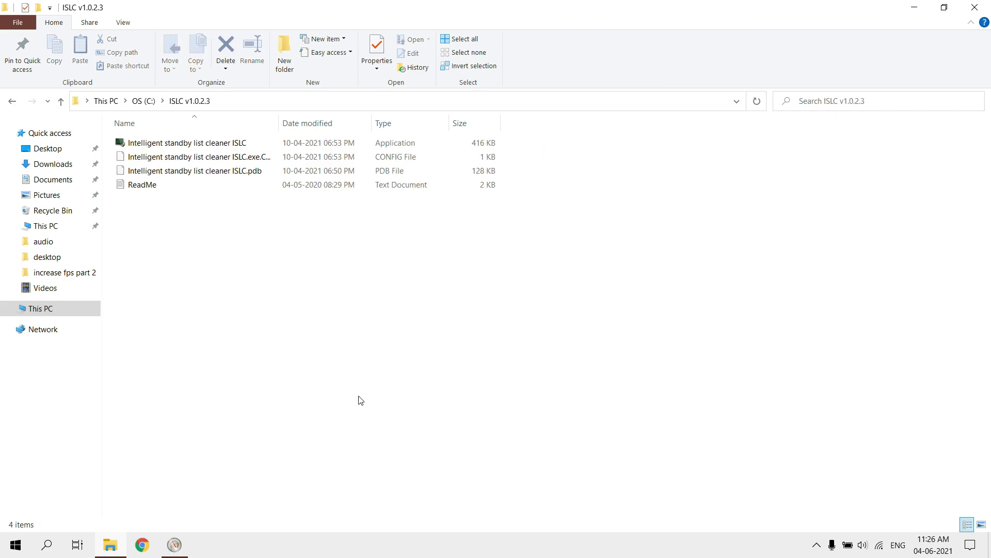
double_click(272, 146)
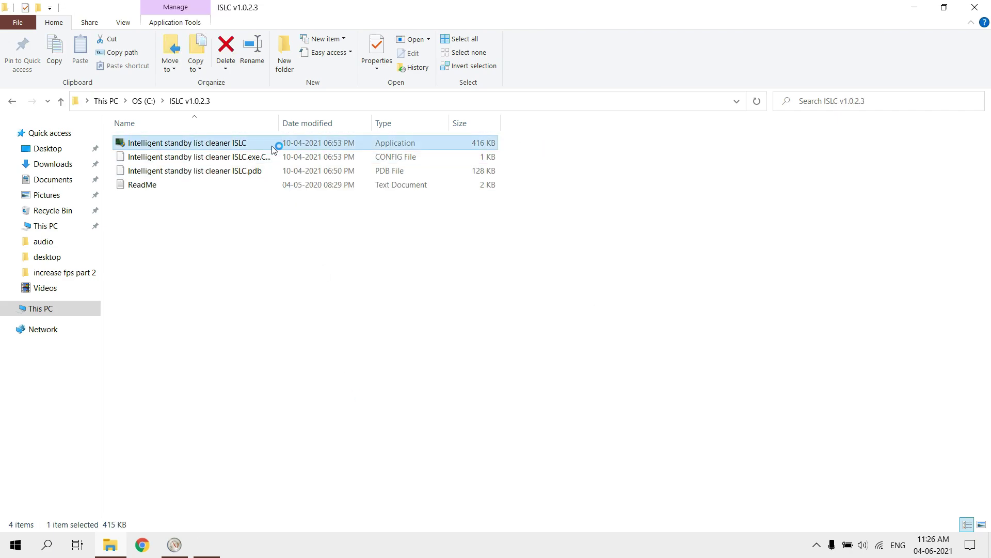
click(399, 402)
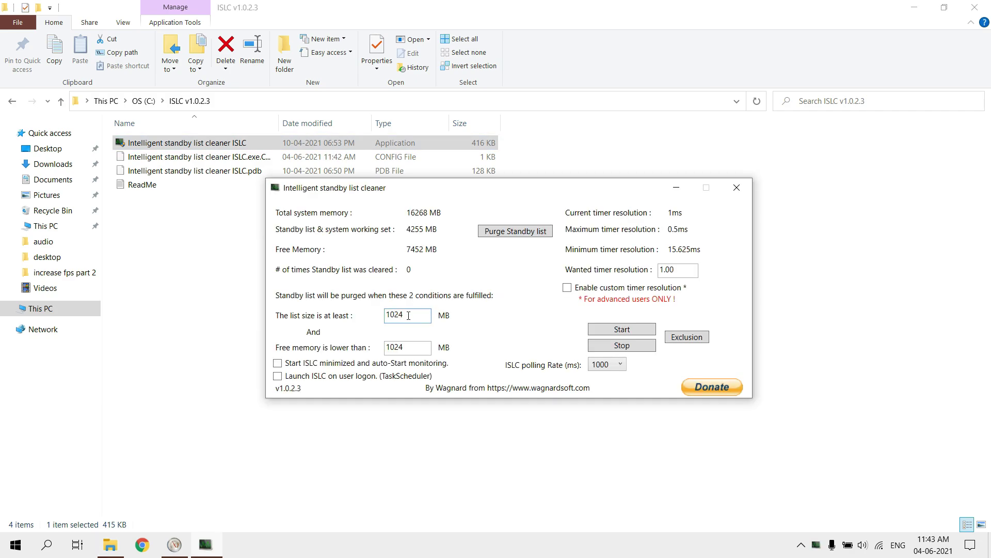
click(412, 347)
Compute 16268 ÷ 2 in Calculator to get 8134
click(16, 545)
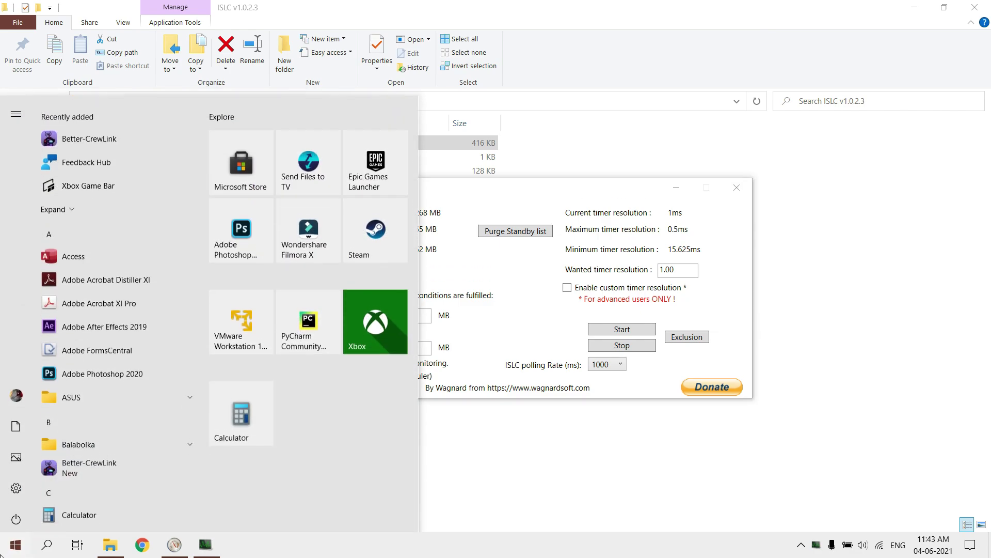
click(252, 415)
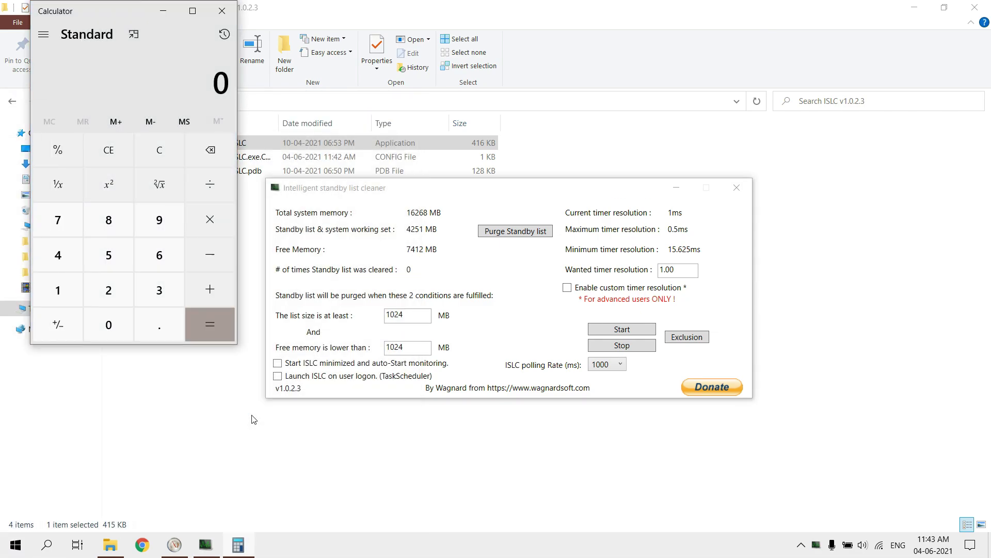
click(62, 292)
click(157, 260)
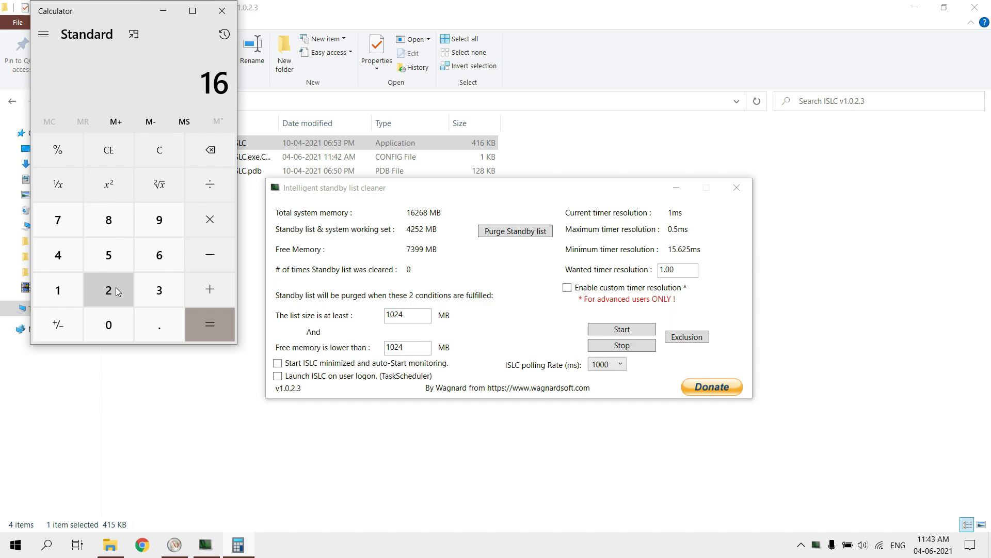
click(116, 287)
click(155, 266)
click(110, 231)
click(209, 184)
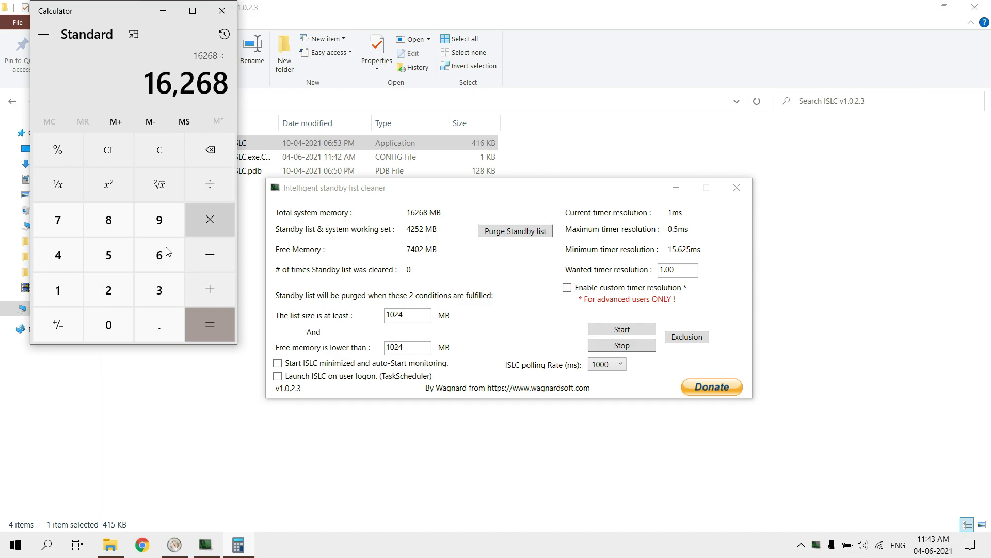
click(108, 291)
click(205, 334)
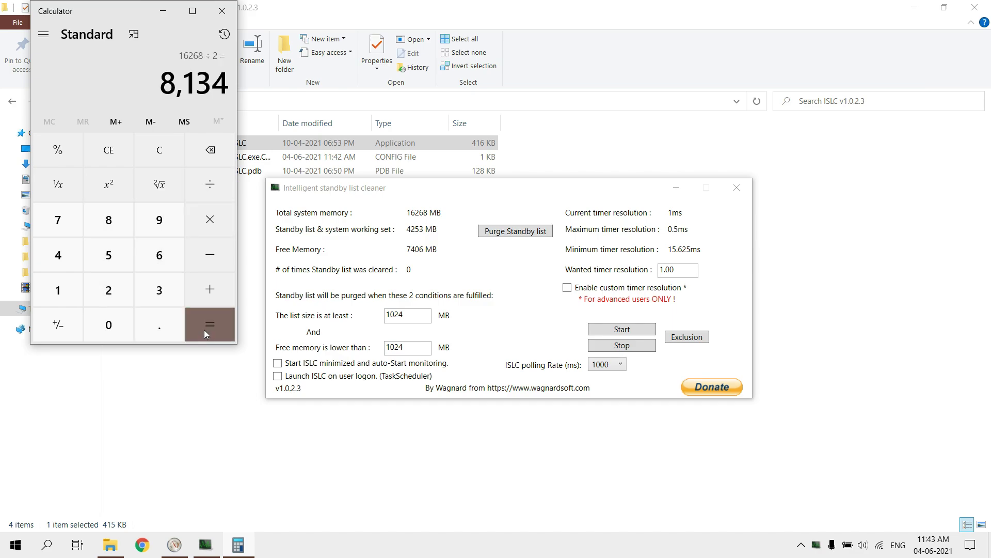
Replace the 1024 free-memory threshold with 8134 and close Calculator
click(418, 350)
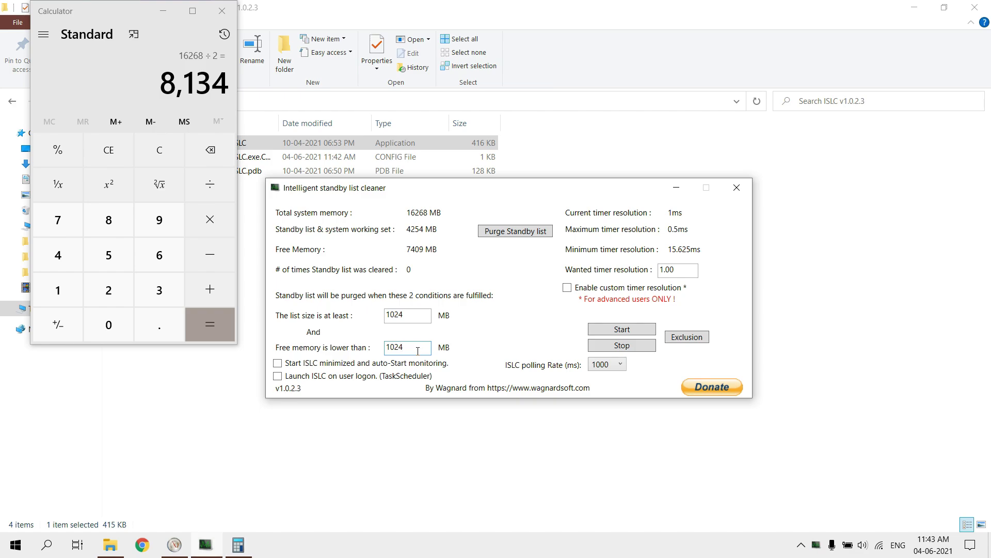
key(BackSpace)
key(BackSpace)
key(BackSpace)
key(BackSpace)
text(8134)
click(222, 10)
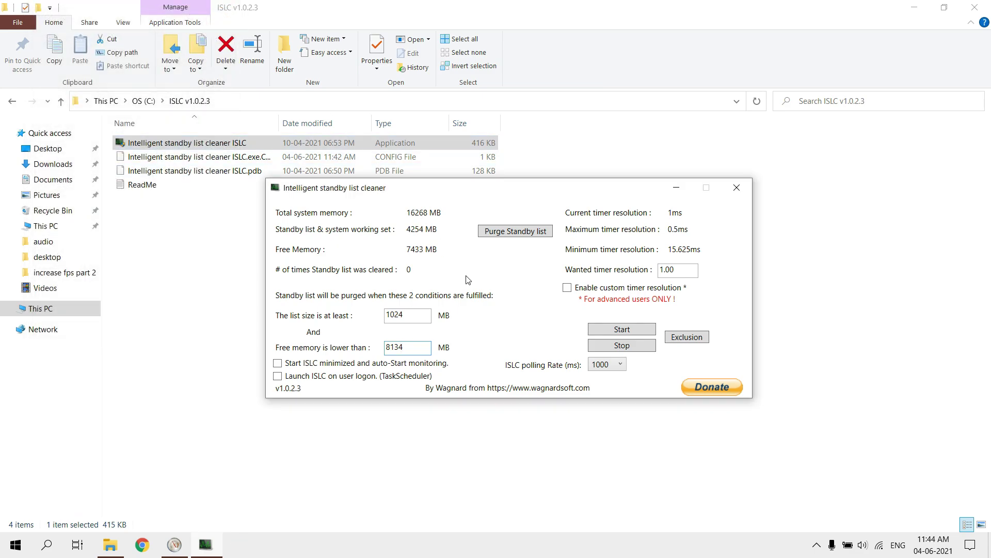
Enable auto-start and logon launch, and turn on a custom 0.5 timer resolution
click(278, 363)
click(277, 379)
click(663, 273)
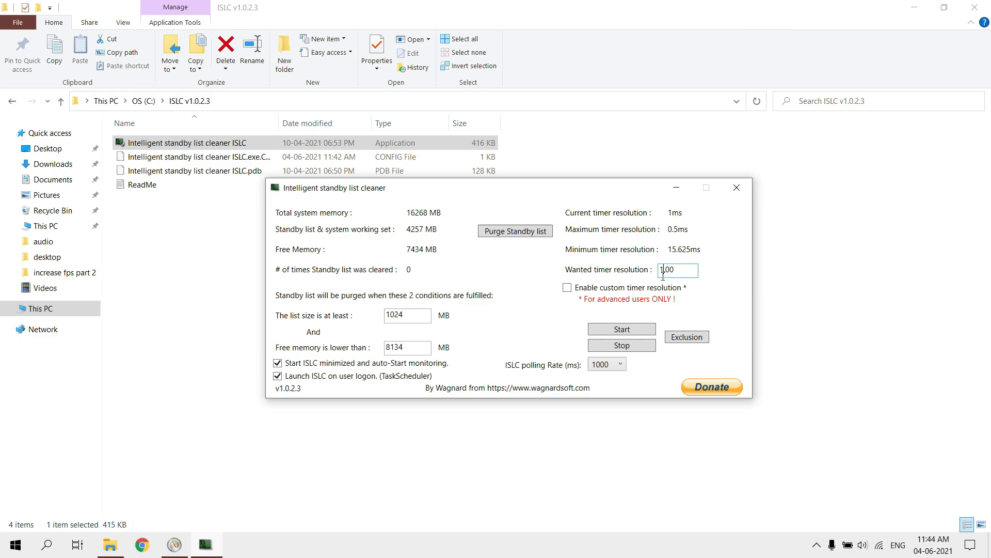
key(BackSpace)
text(0.5)
click(574, 288)
Set the polling rate to 10000 ms and start monitoring
click(614, 365)
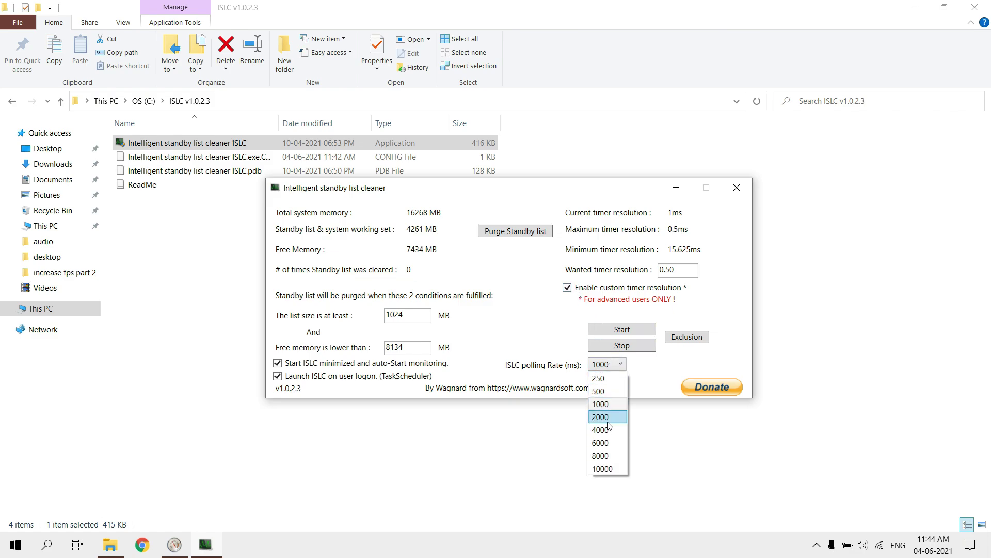
click(607, 470)
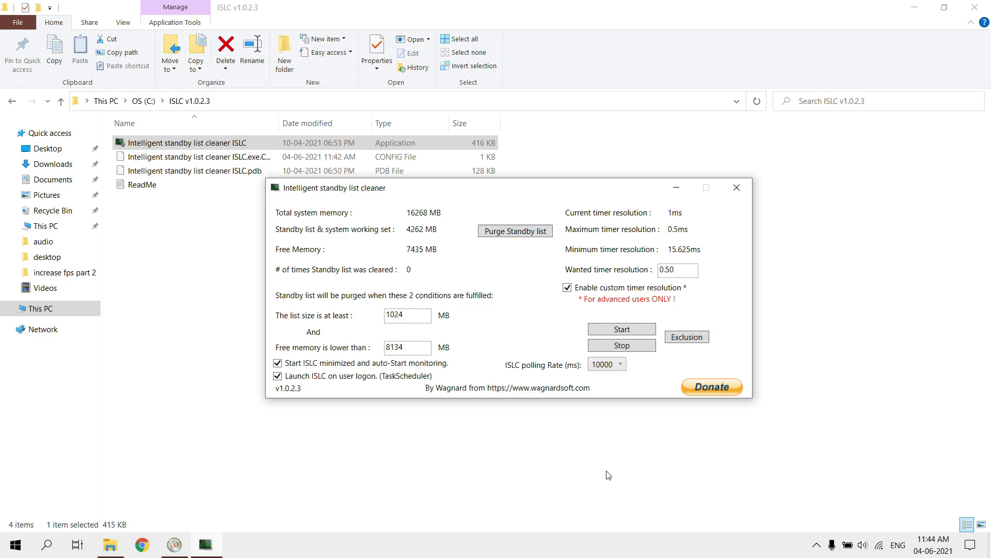
click(636, 330)
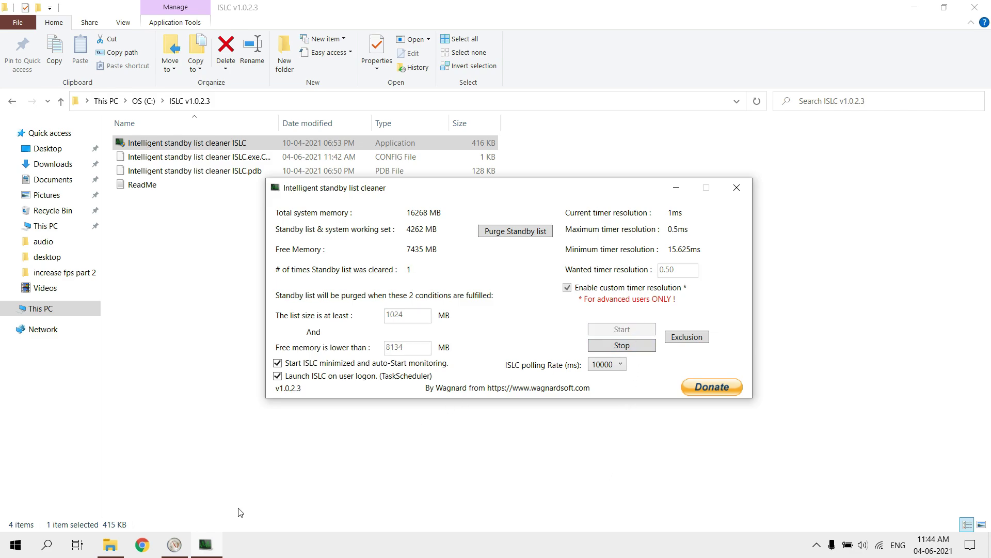
Check Resource Monitor's Memory tab to confirm standby memory dropped to about 13 MB
click(185, 542)
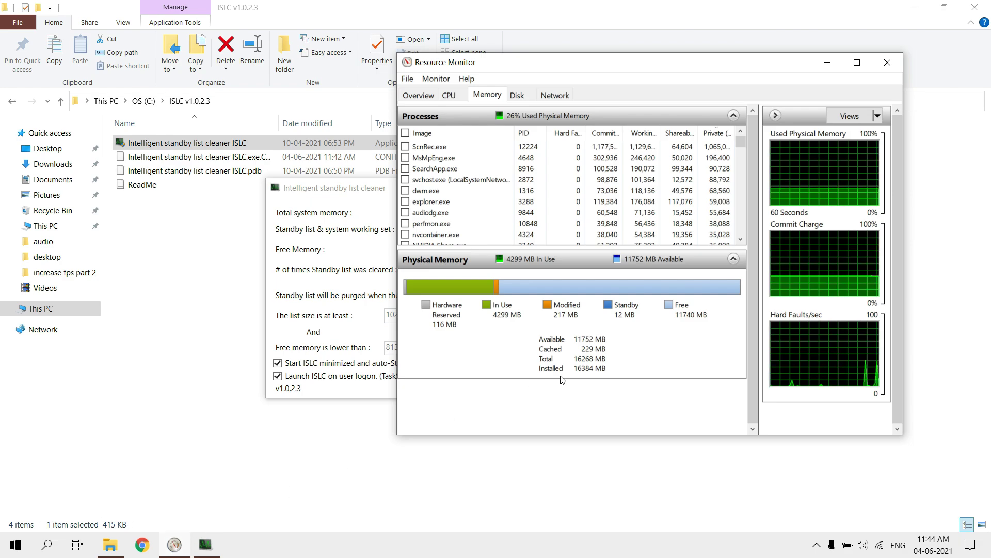
mouse_move(620, 321)
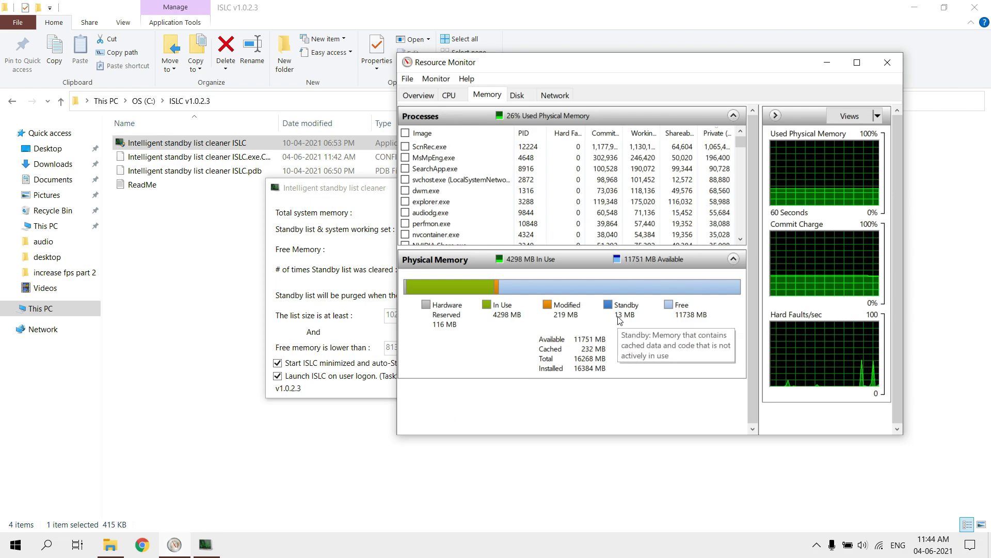